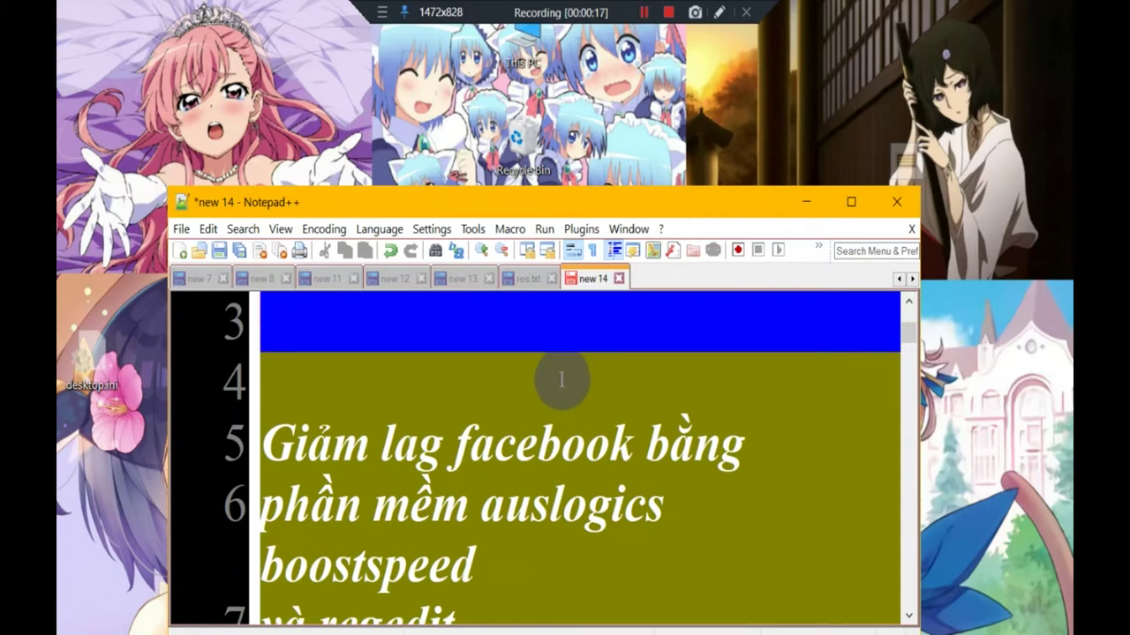
- Maximize the notes window and read the introduction about reducing Facebook lag on lines 5 to 7
{"action": "scroll", "coordinate": [470, 439], "scroll_direction": "down", "scroll_amount": 1}
{"action": "scroll", "coordinate": [468, 424], "scroll_direction": "up", "scroll_amount": 1}
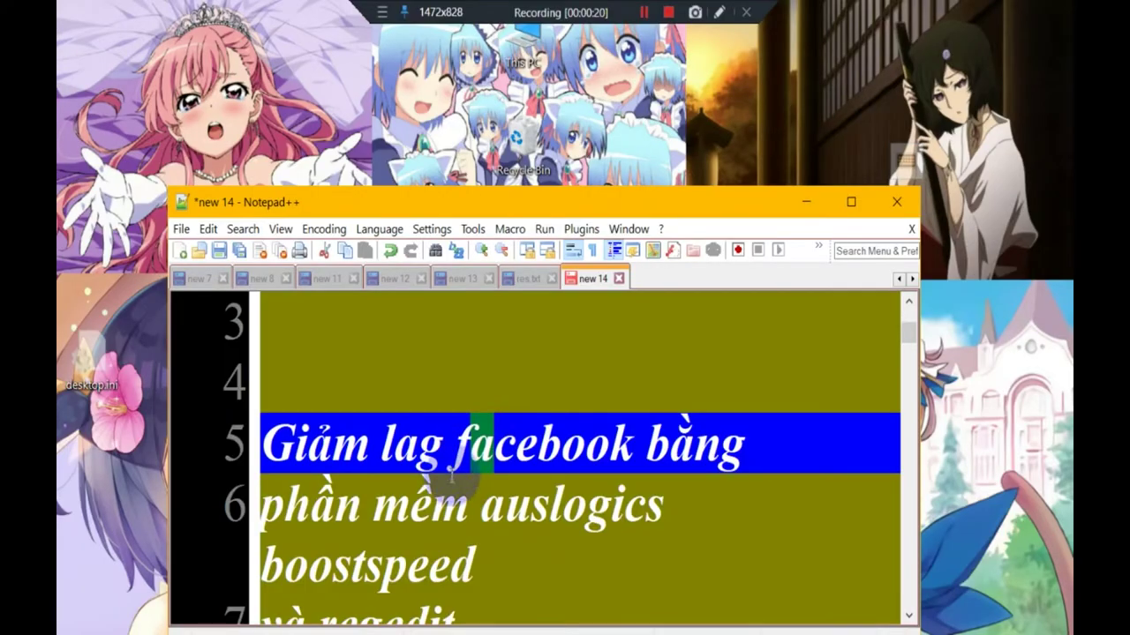
{"action": "left_click", "coordinate": [726, 504]}
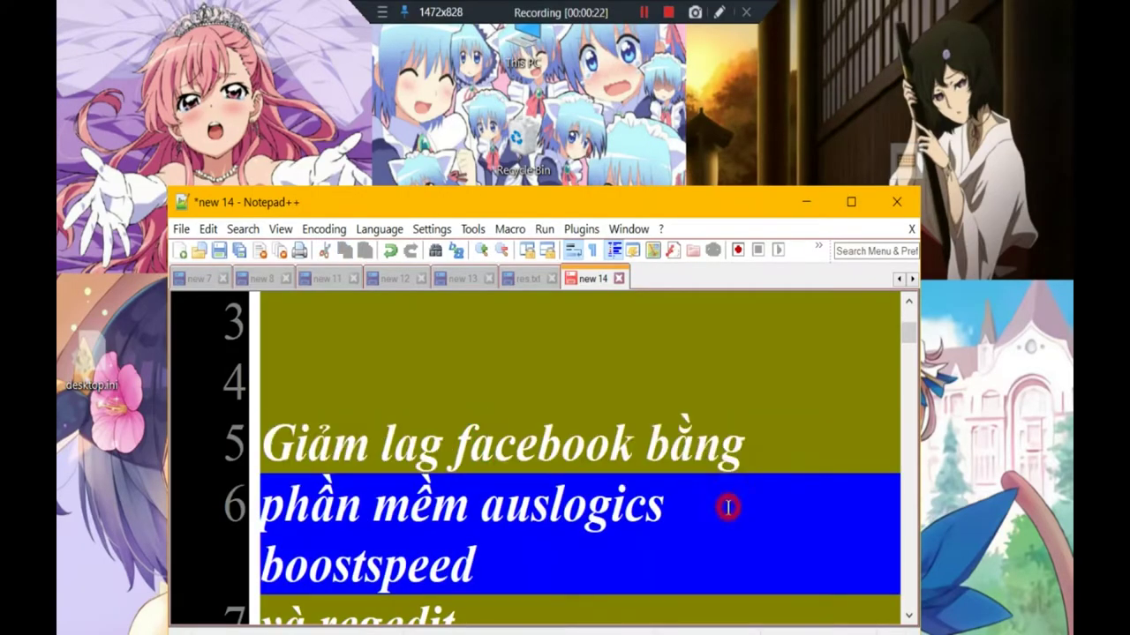
{"action": "double_click", "coordinate": [685, 205]}
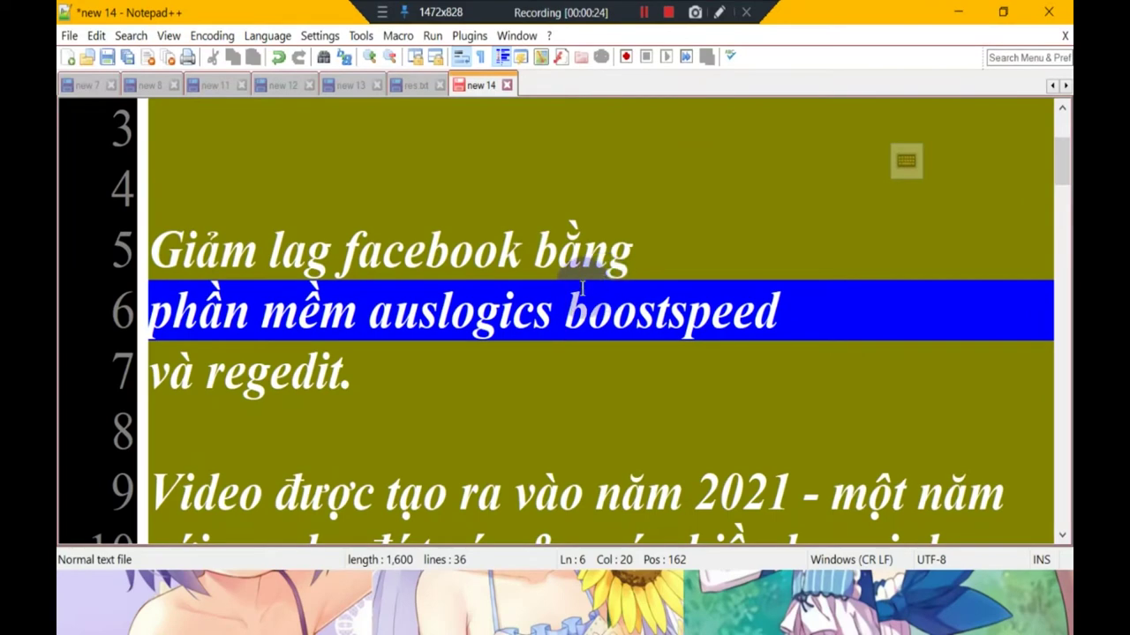
{"action": "left_click", "coordinate": [589, 357]}
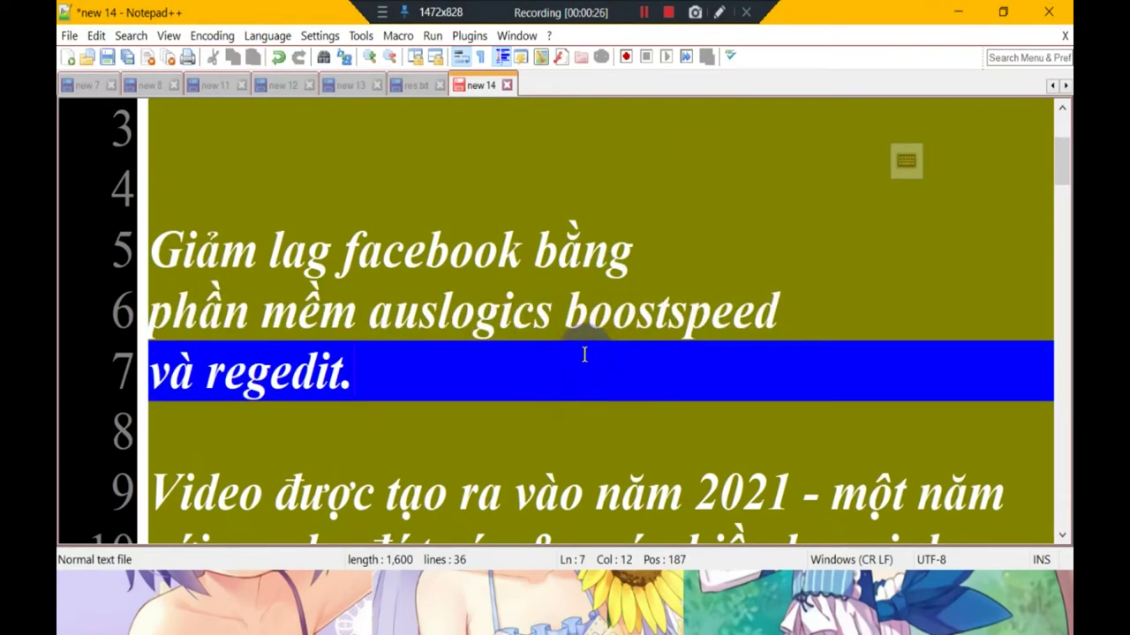
- Switch to the D:\Program Files folder in File Explorer and select the archive Auslogics BoostSpeed 12.2.0.0.zip
{"action": "key", "text": "super"}
{"action": "key", "text": "alt+Tab"}
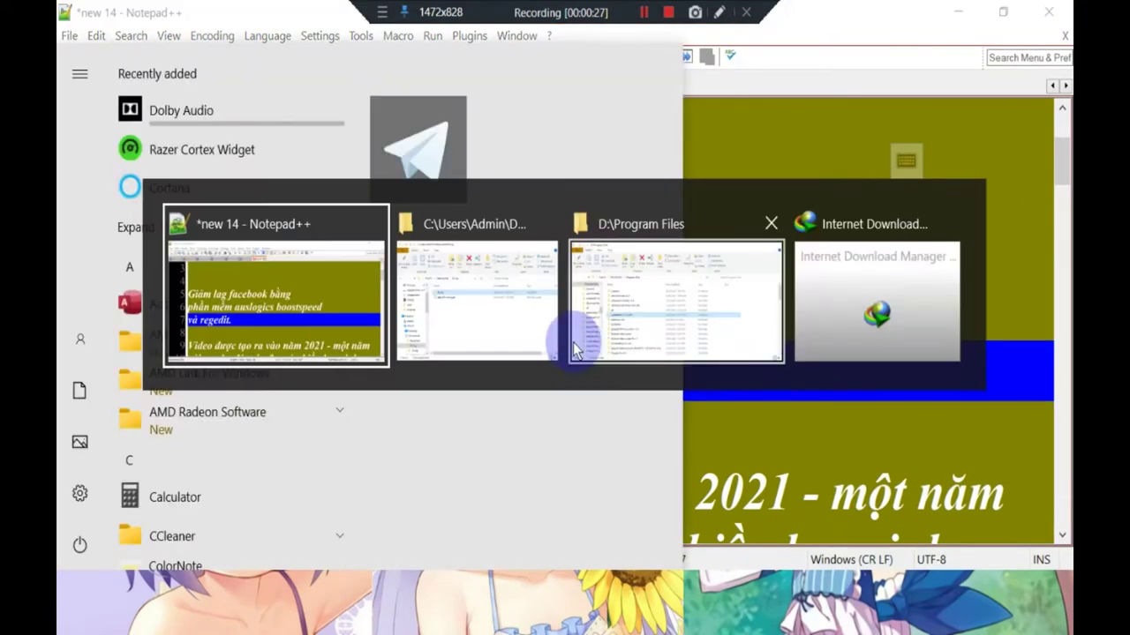
{"action": "left_click", "coordinate": [606, 283]}
{"action": "scroll", "coordinate": [343, 379], "scroll_direction": "down", "scroll_amount": 12}
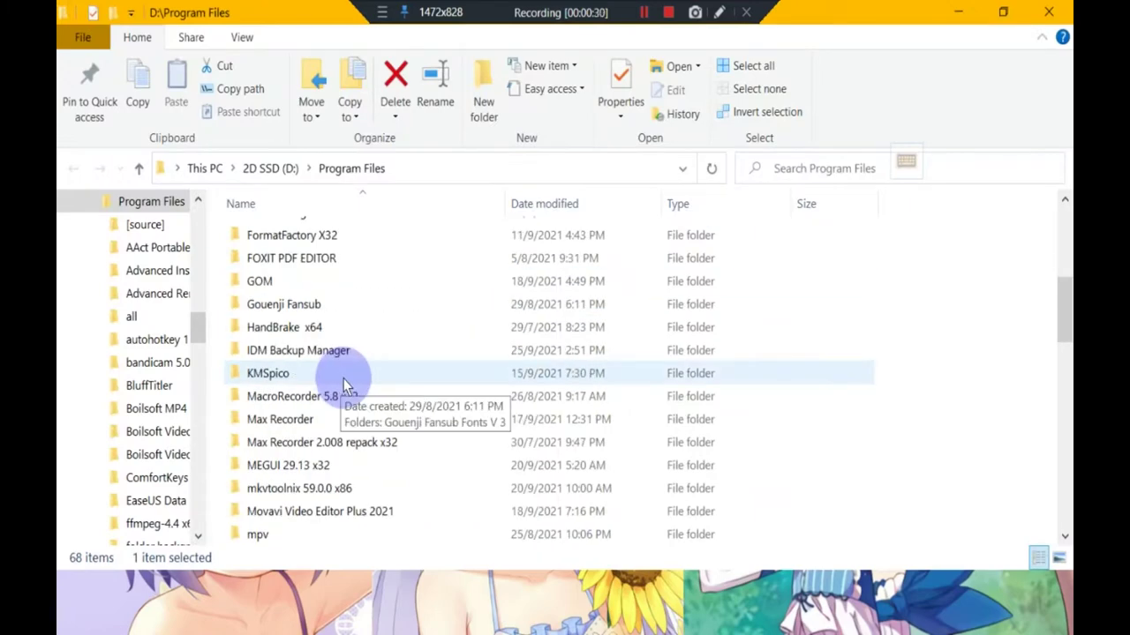
{"action": "scroll", "coordinate": [344, 378], "scroll_direction": "down", "scroll_amount": 2}
{"action": "left_click", "coordinate": [343, 379]}
{"action": "key", "text": "a"}
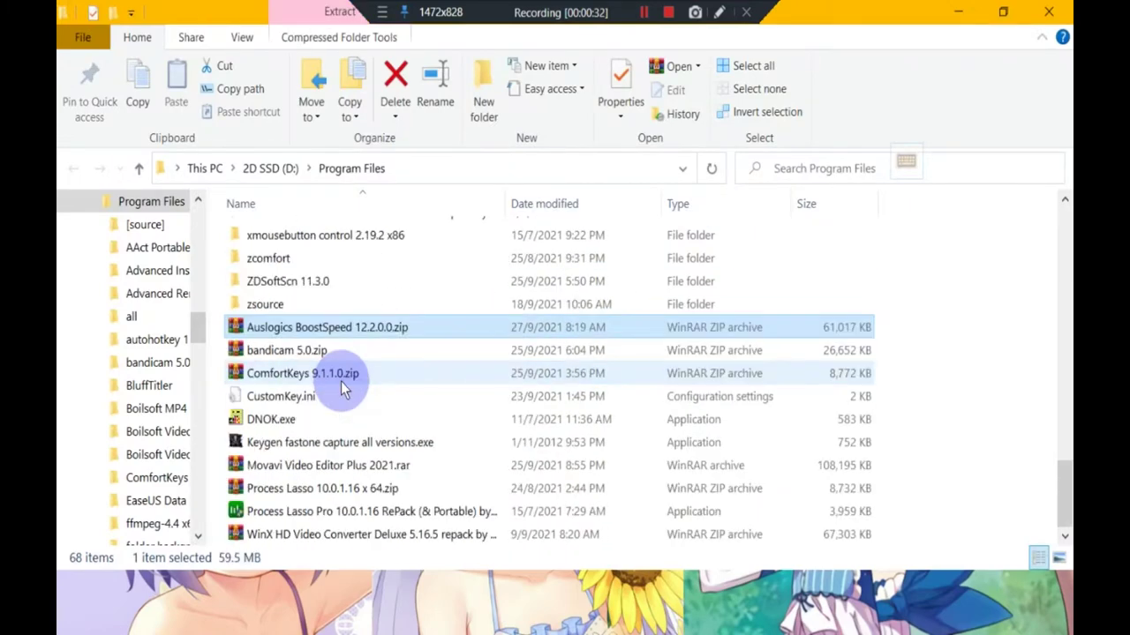
- Scan the Auslogics BoostSpeed archive with ESET Smart Security, review the scan report and close it
{"action": "right_click", "coordinate": [371, 328]}
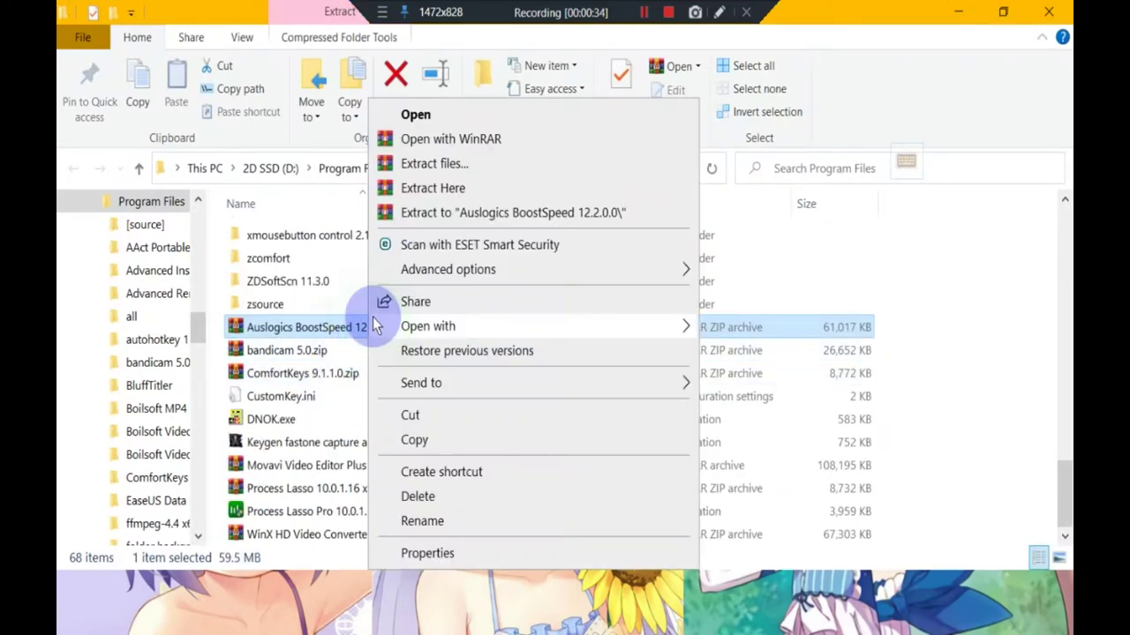
{"action": "left_click", "coordinate": [430, 245]}
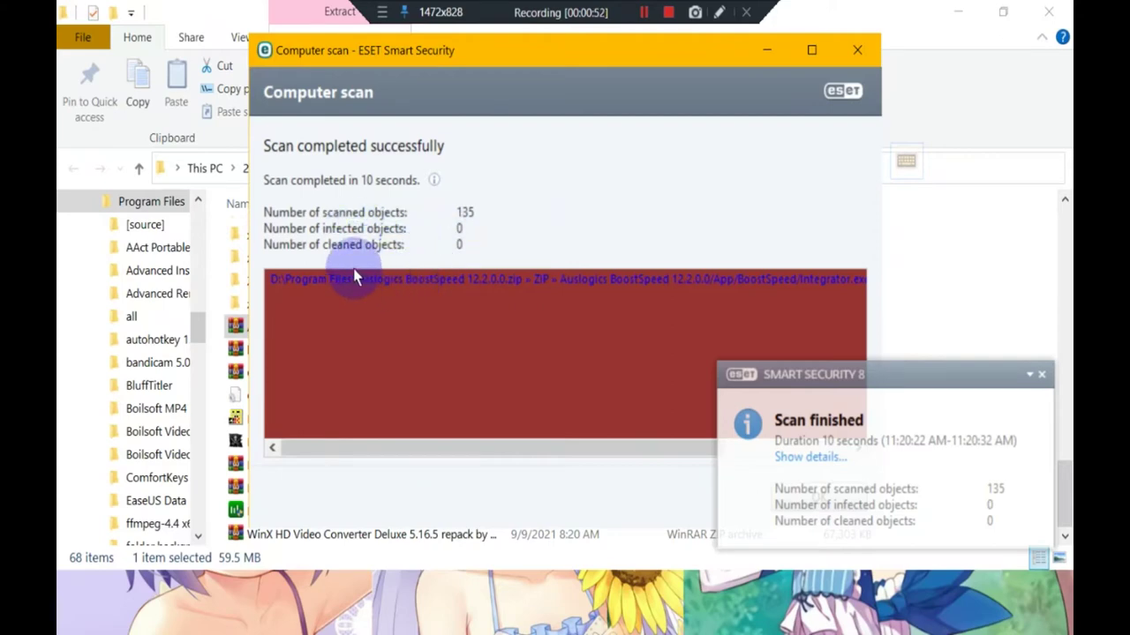
{"action": "left_click_drag", "start_coordinate": [503, 447], "coordinate": [449, 454]}
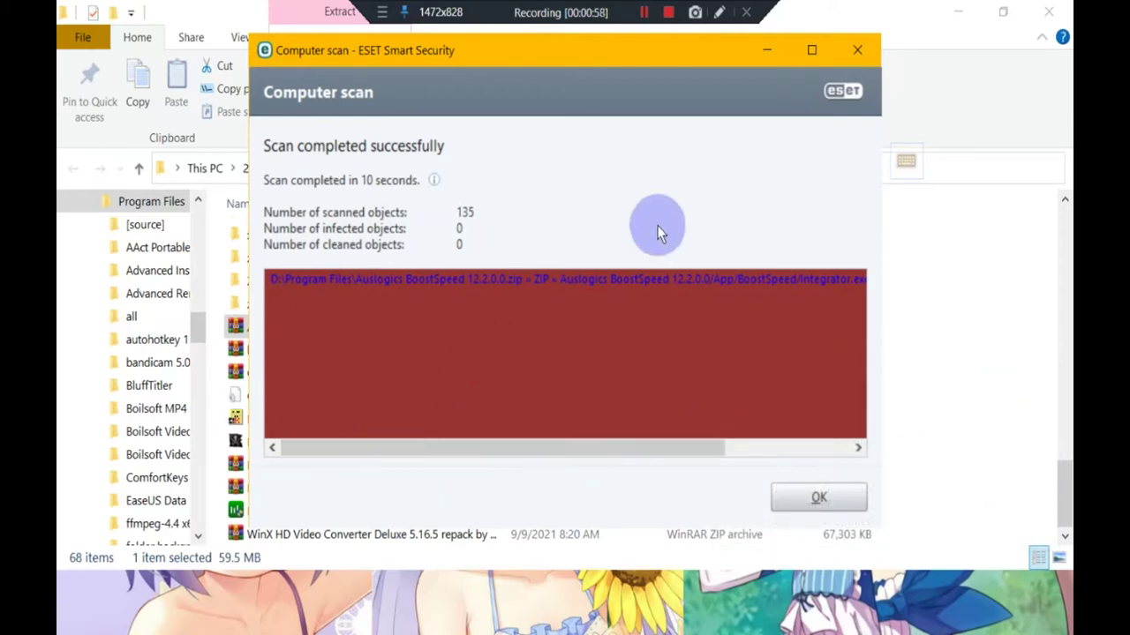
{"action": "left_click", "coordinate": [868, 55]}
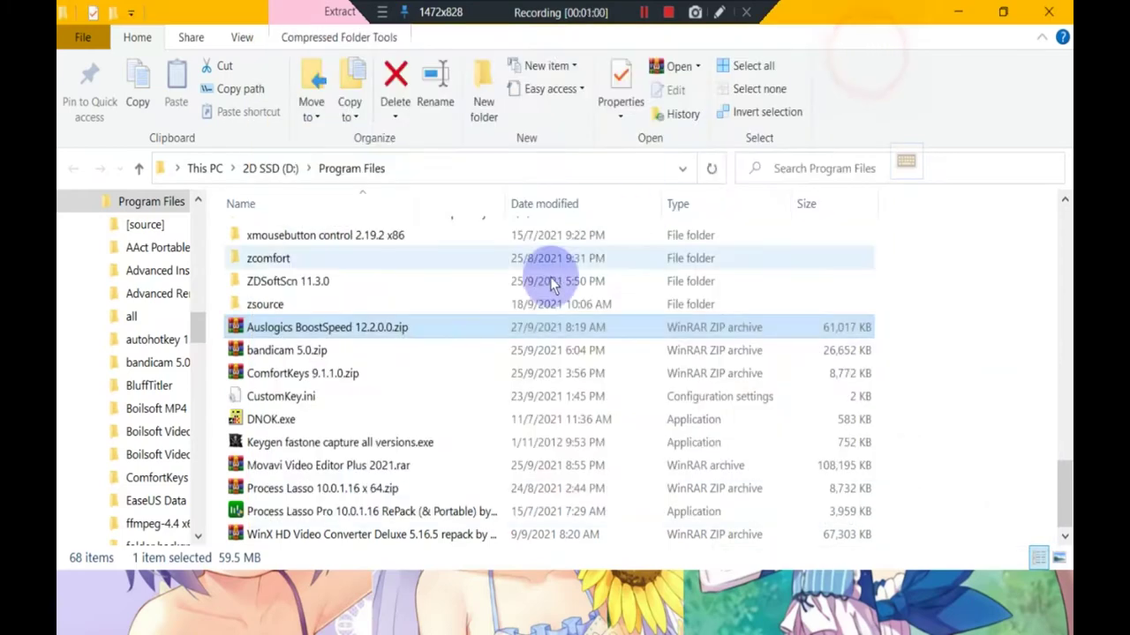
- Open the Auslogics BoostSpeed 12.2.0.0 archive in WinRAR and extract its folder into D:\Program Files
{"action": "double_click", "coordinate": [403, 328]}
{"action": "left_click_drag", "start_coordinate": [177, 291], "coordinate": [990, 257]}
{"action": "left_click", "coordinate": [987, 261]}
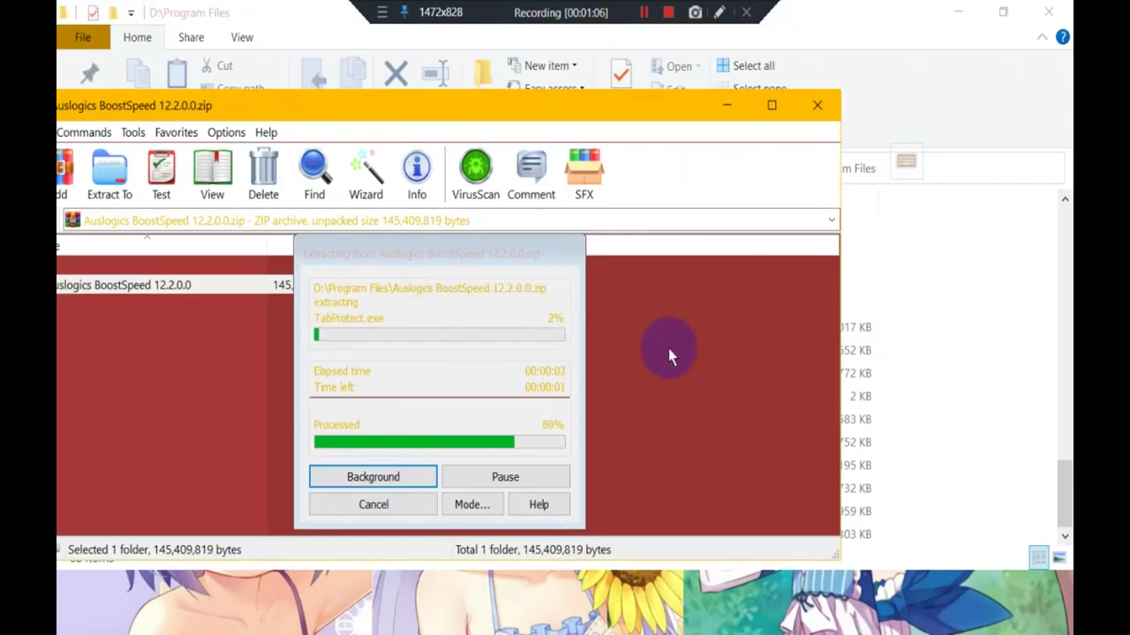
{"action": "left_click", "coordinate": [914, 324]}
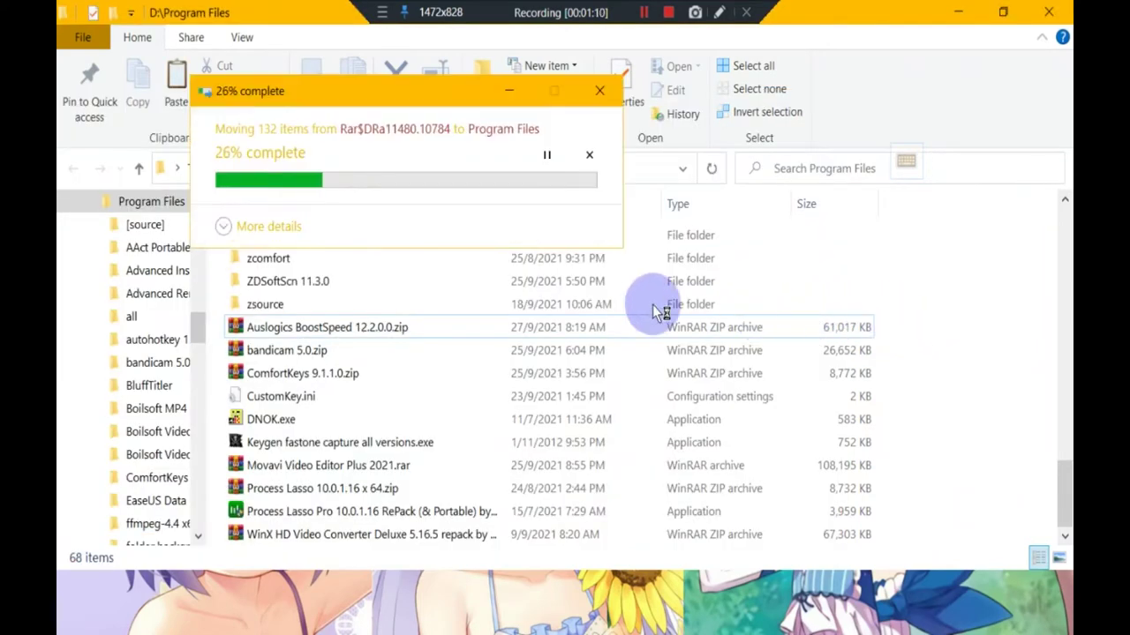
{"action": "left_click", "coordinate": [227, 222]}
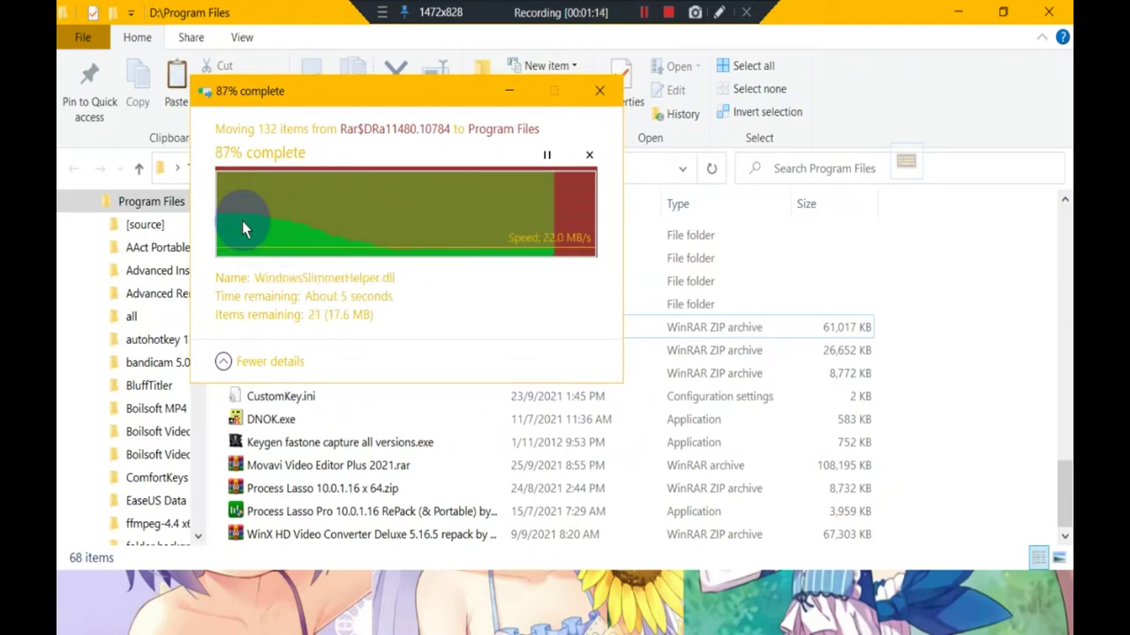
- Open the extracted Auslogics BoostSpeed 12.2.0.0 folder and launch AusLogicsBoostSpeed12Portable.exe
{"action": "double_click", "coordinate": [366, 229]}
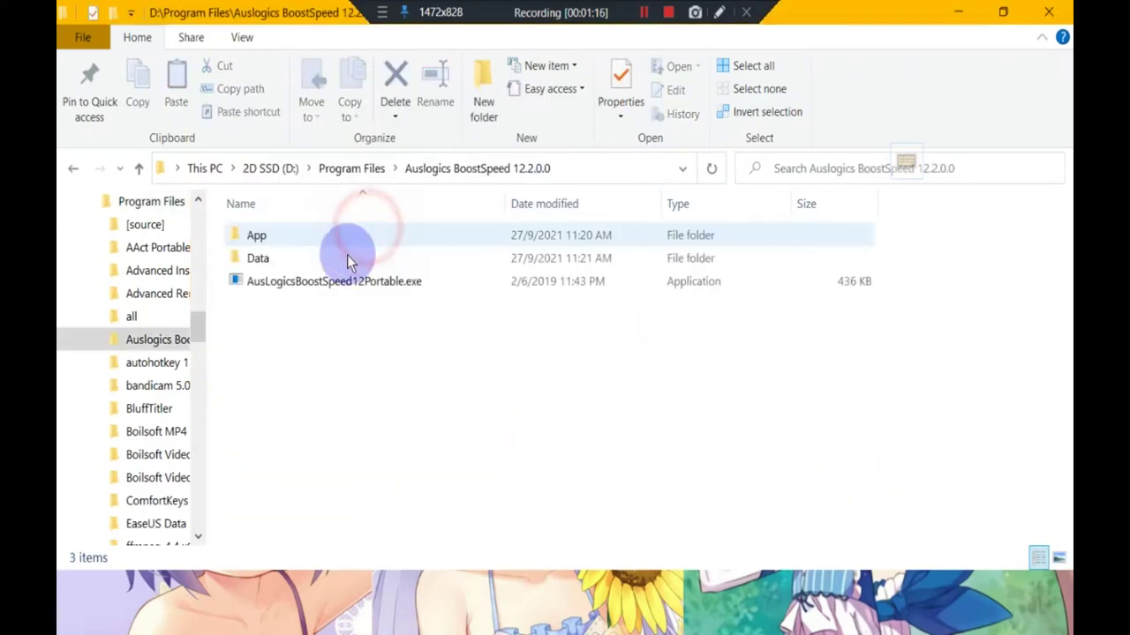
{"action": "left_click", "coordinate": [310, 287]}
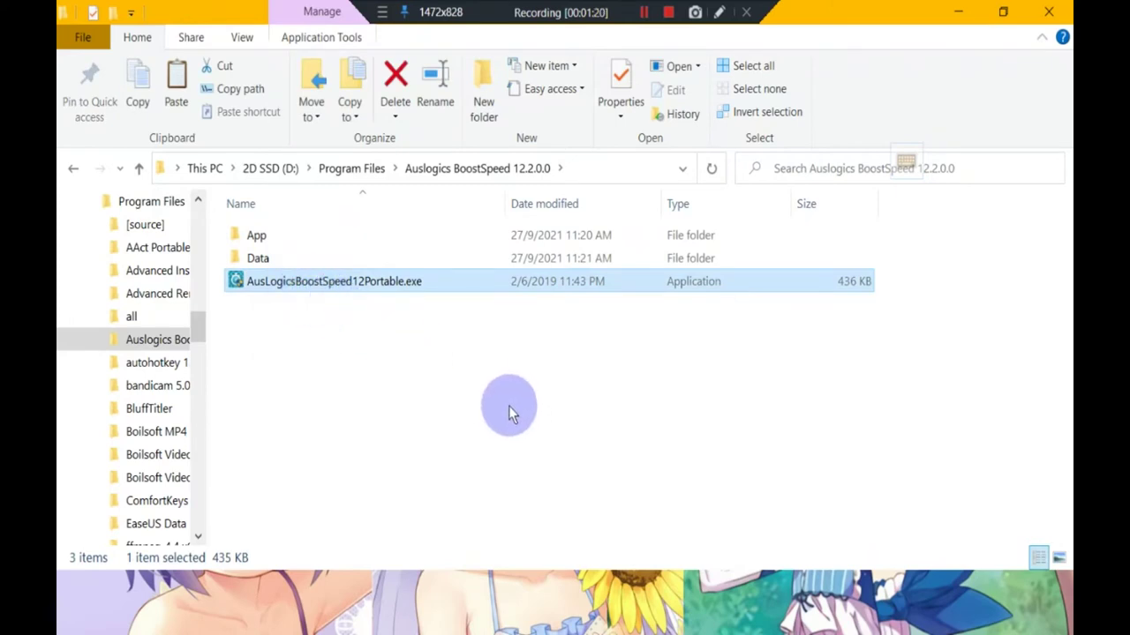
{"action": "left_click", "coordinate": [967, 15]}
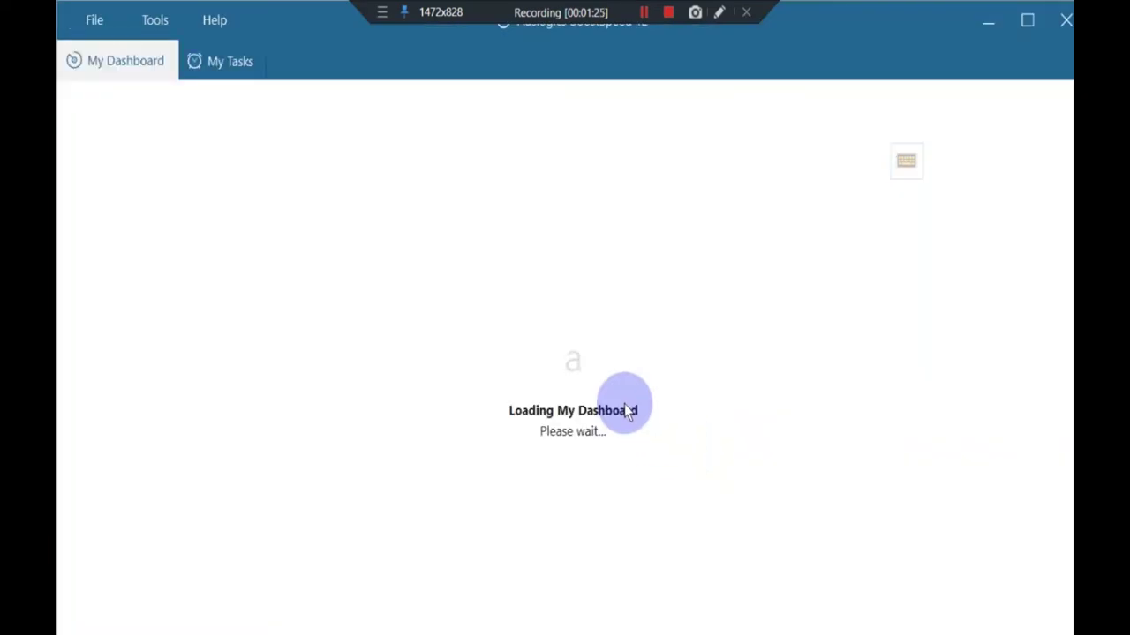
{"action": "key", "text": "alt+Tab"}
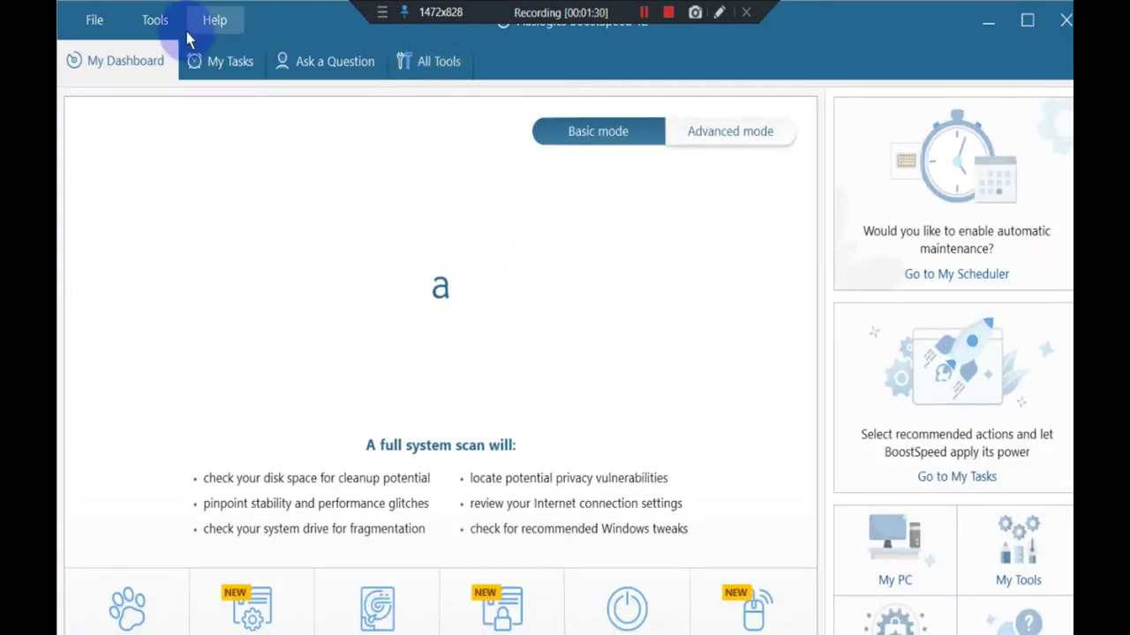
- Browse the complete list of BoostSpeed tools and open Internet Optimizer from the Internet & Browser Tools category
{"action": "left_click", "coordinate": [438, 67]}
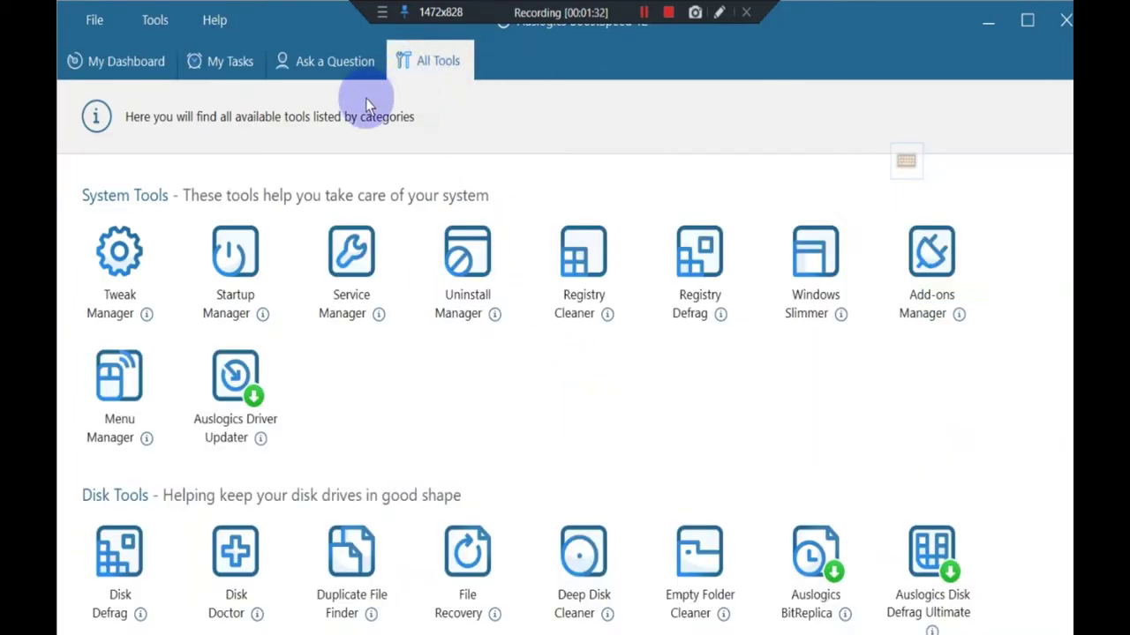
{"action": "key", "text": "alt+Tab"}
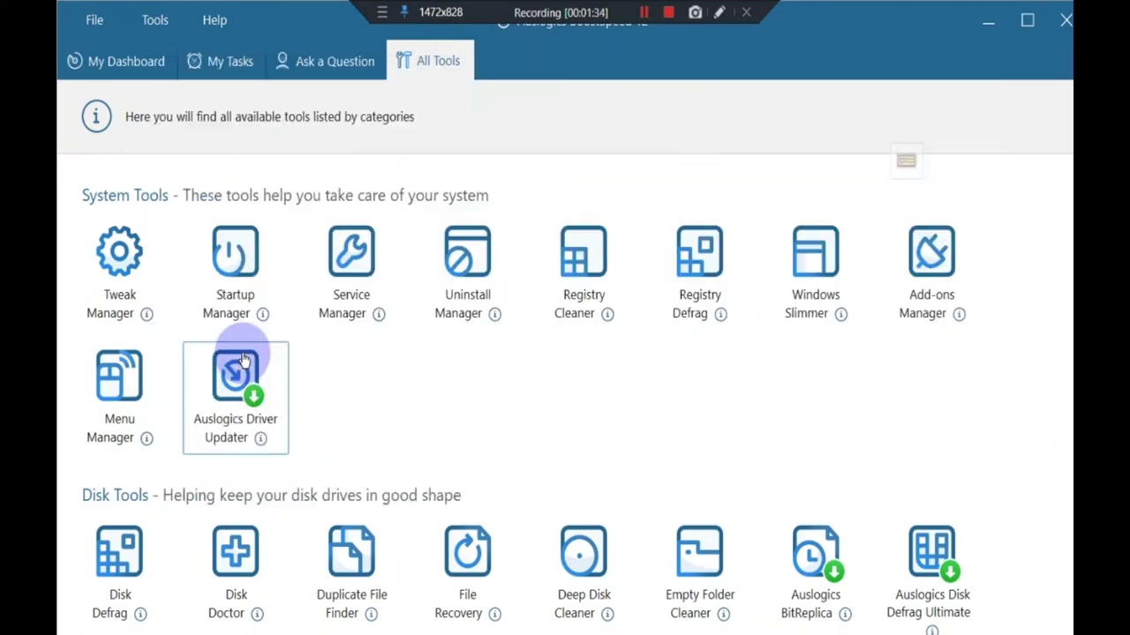
{"action": "scroll", "coordinate": [313, 397], "scroll_direction": "down", "scroll_amount": 3}
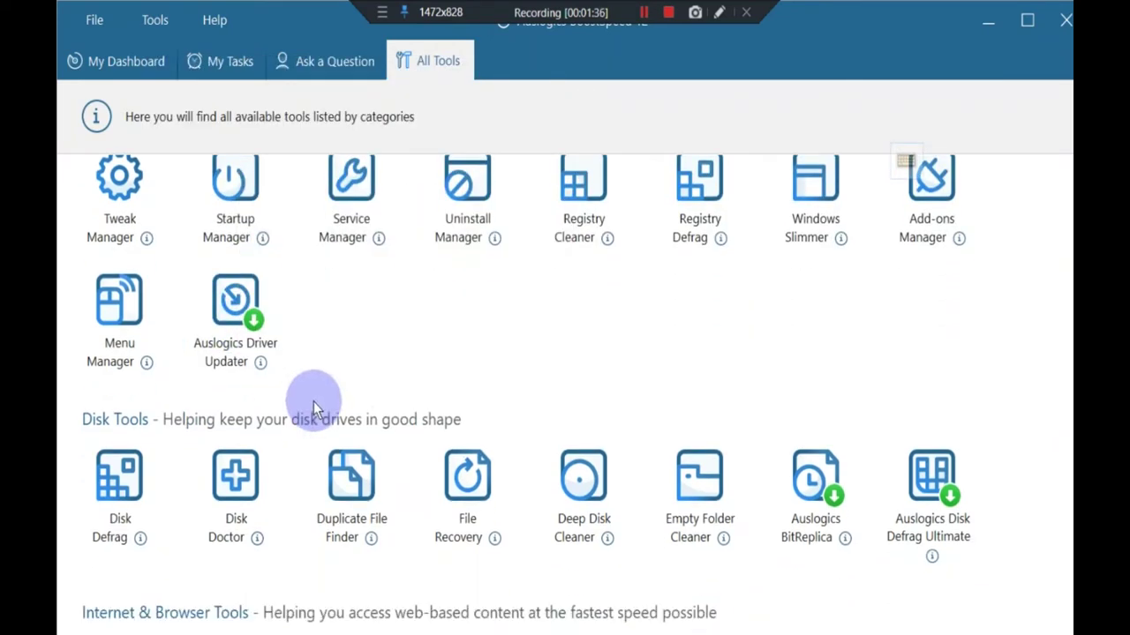
{"action": "scroll", "coordinate": [235, 424], "scroll_direction": "down", "scroll_amount": 2}
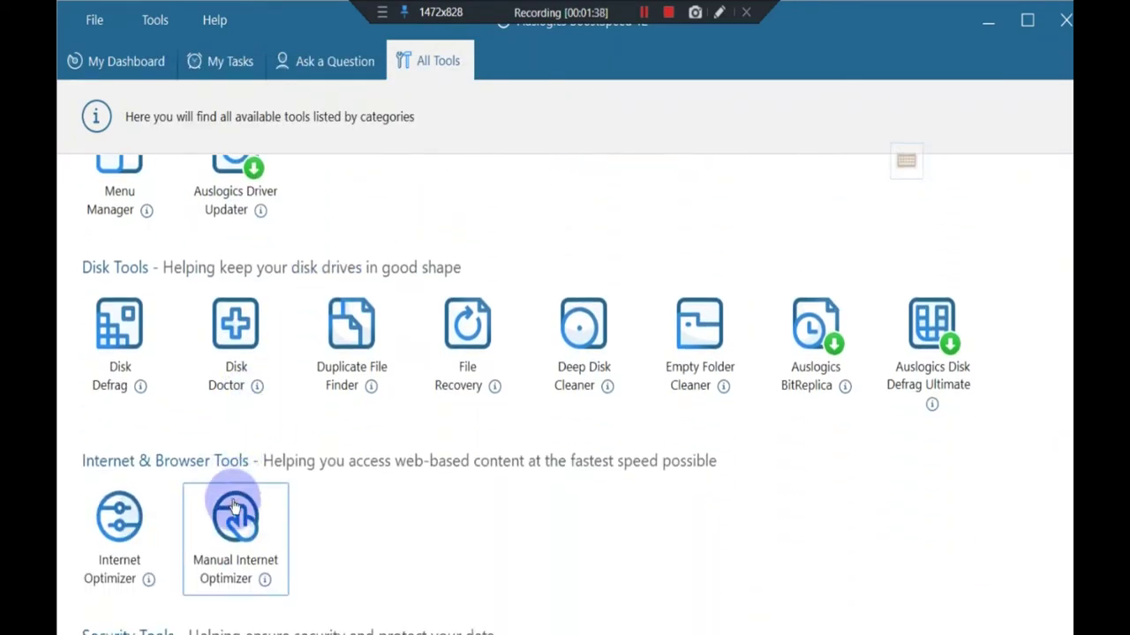
{"action": "scroll", "coordinate": [242, 502], "scroll_direction": "down", "scroll_amount": 1}
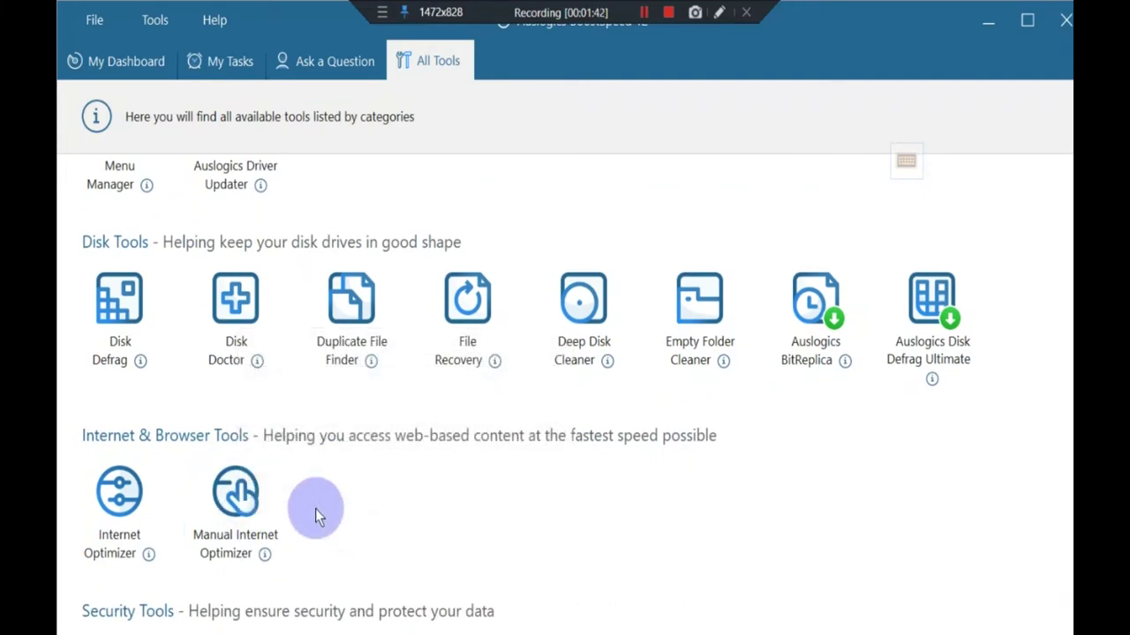
{"action": "left_click", "coordinate": [118, 520]}
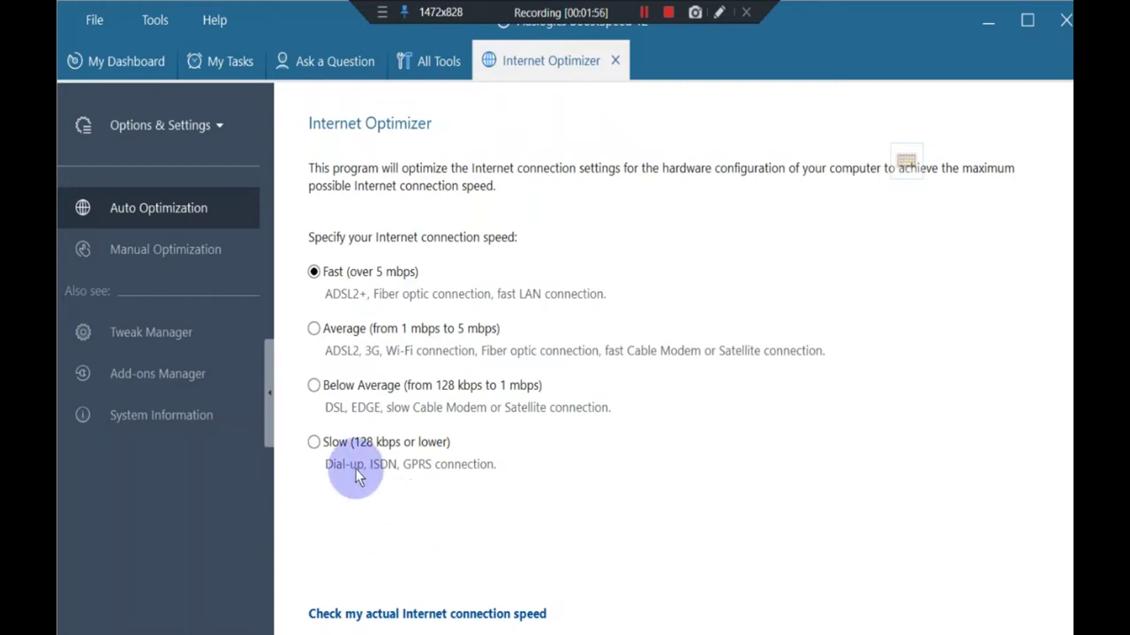
- Maximize the window and analyze the Internet settings with the connection speed set to Fast (over 5 mbps)
{"action": "left_click", "coordinate": [326, 328]}
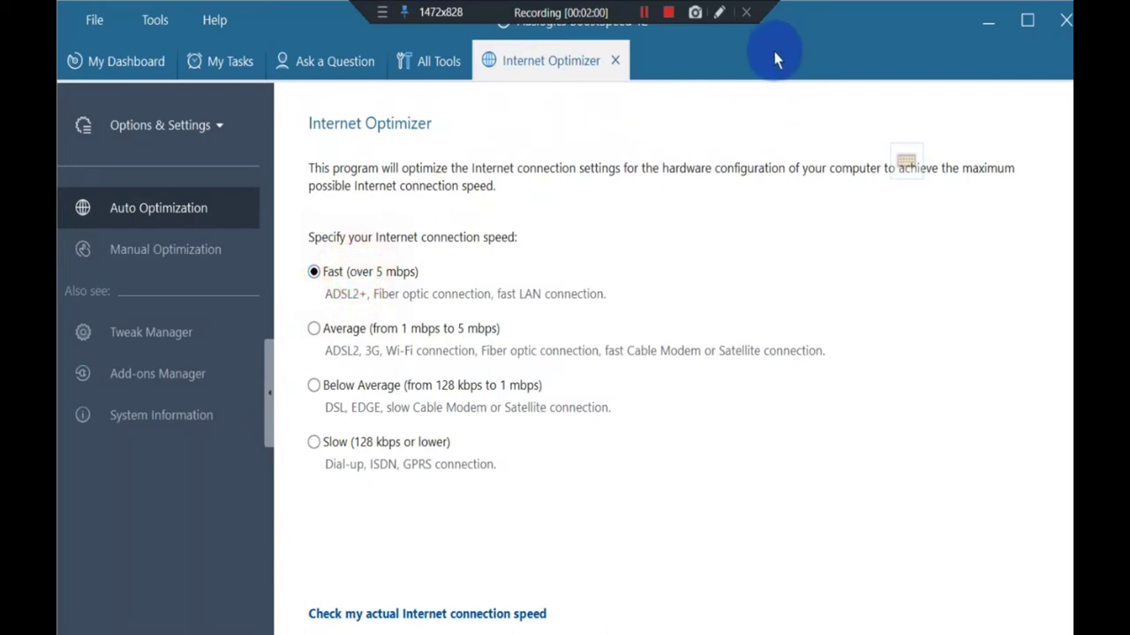
{"action": "double_click", "coordinate": [865, 33]}
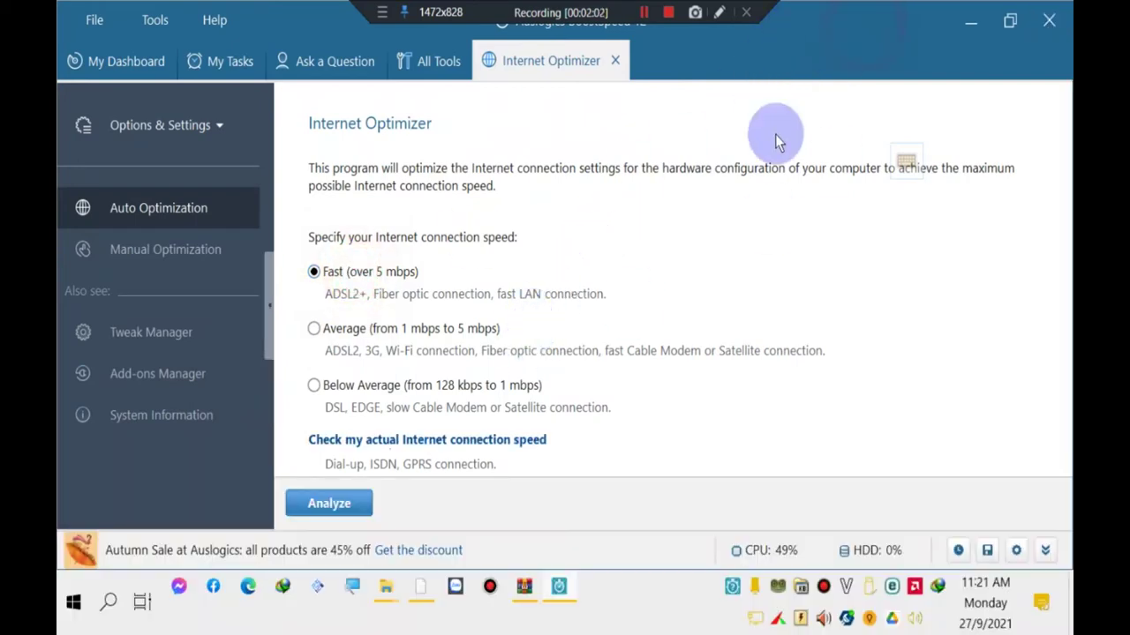
{"action": "left_click", "coordinate": [344, 506]}
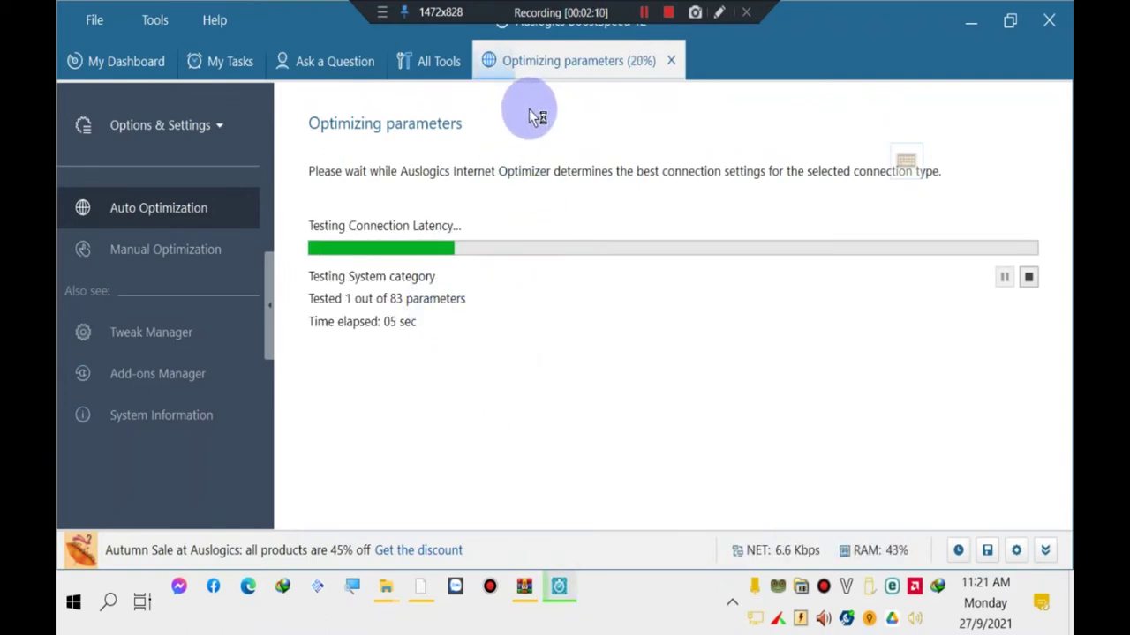
{"action": "right_click", "coordinate": [706, 597]}
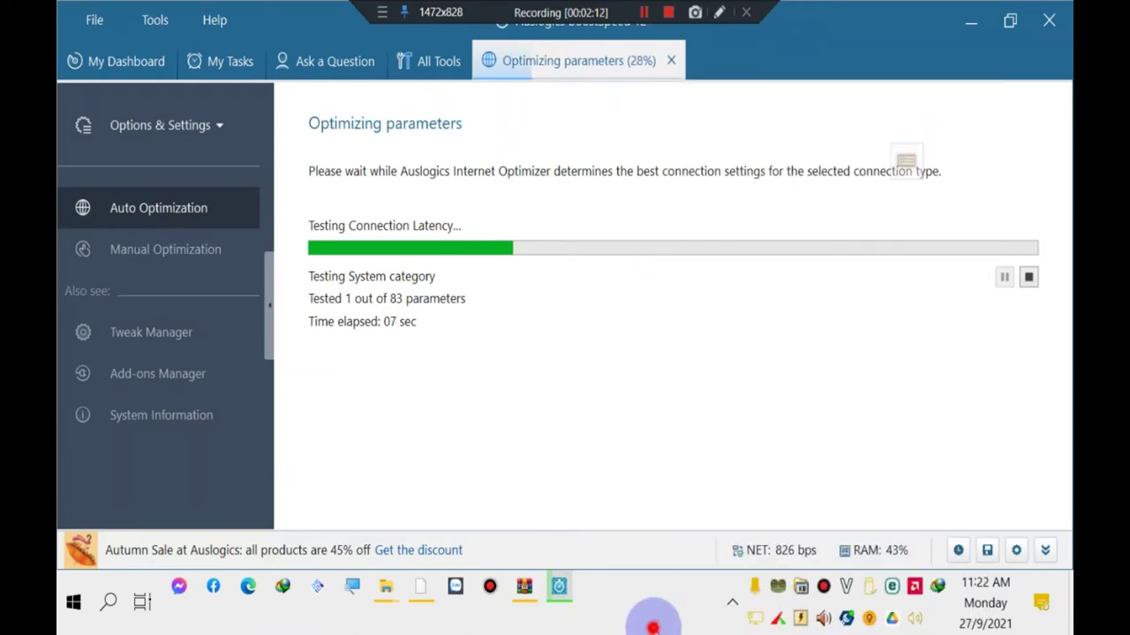
{"action": "left_click", "coordinate": [746, 603]}
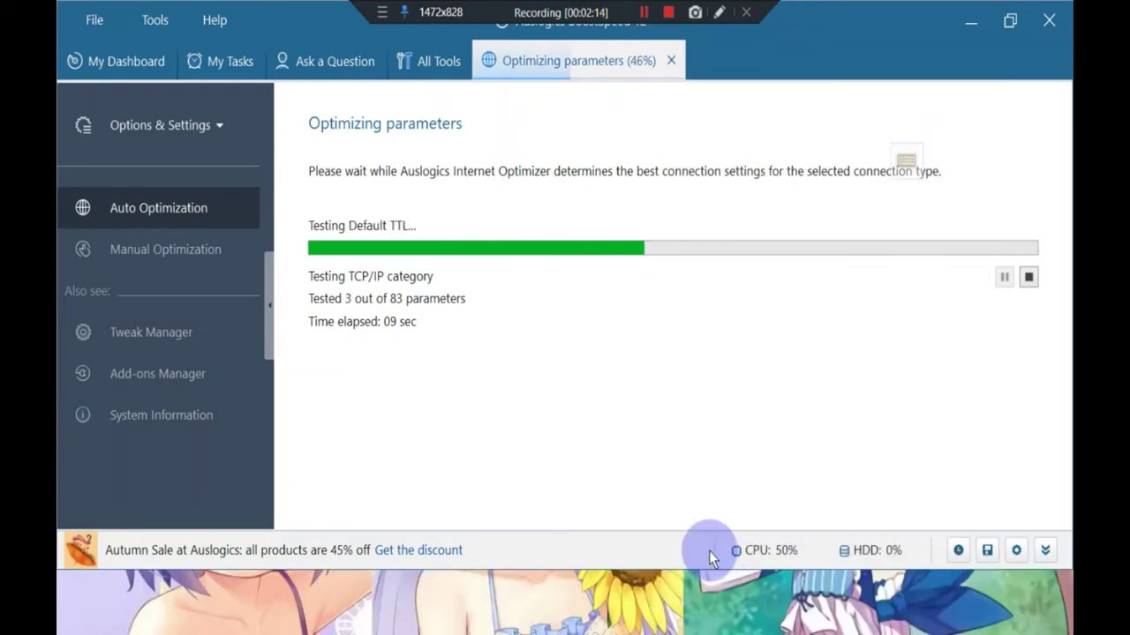
- Switch to the Notepad++ notes and read the numbered instructions on BoostSpeed, Internet Optimizer, winsock and auto tuning
{"action": "key", "text": "alt+Tab"}
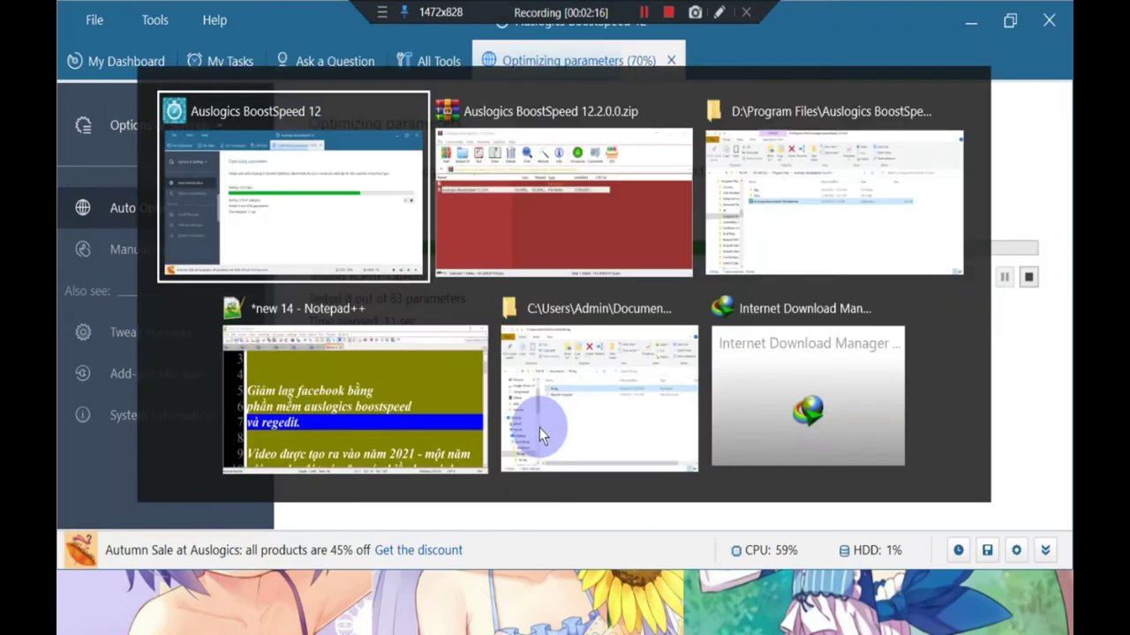
{"action": "left_click", "coordinate": [360, 385]}
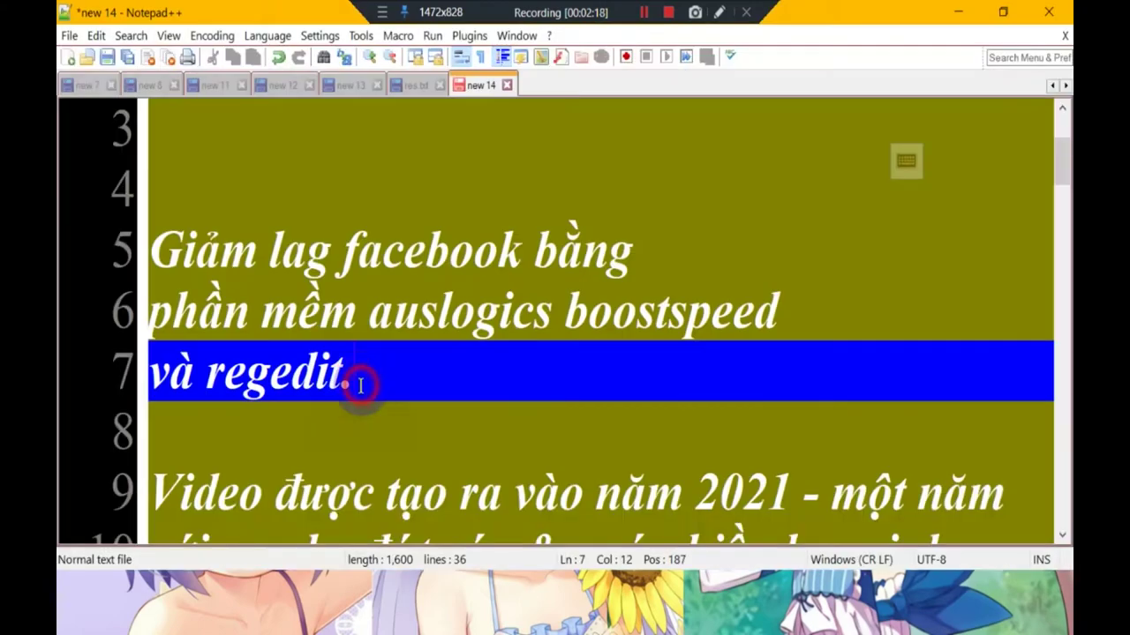
{"action": "scroll", "coordinate": [409, 391], "scroll_direction": "down", "scroll_amount": 3}
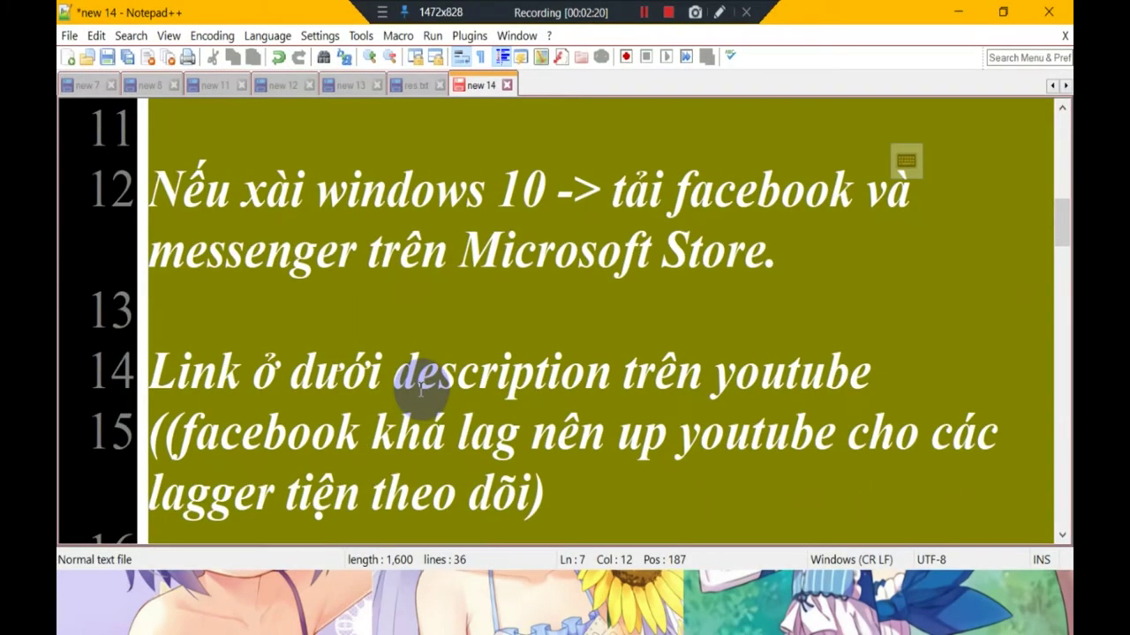
{"action": "scroll", "coordinate": [419, 371], "scroll_direction": "down", "scroll_amount": 2}
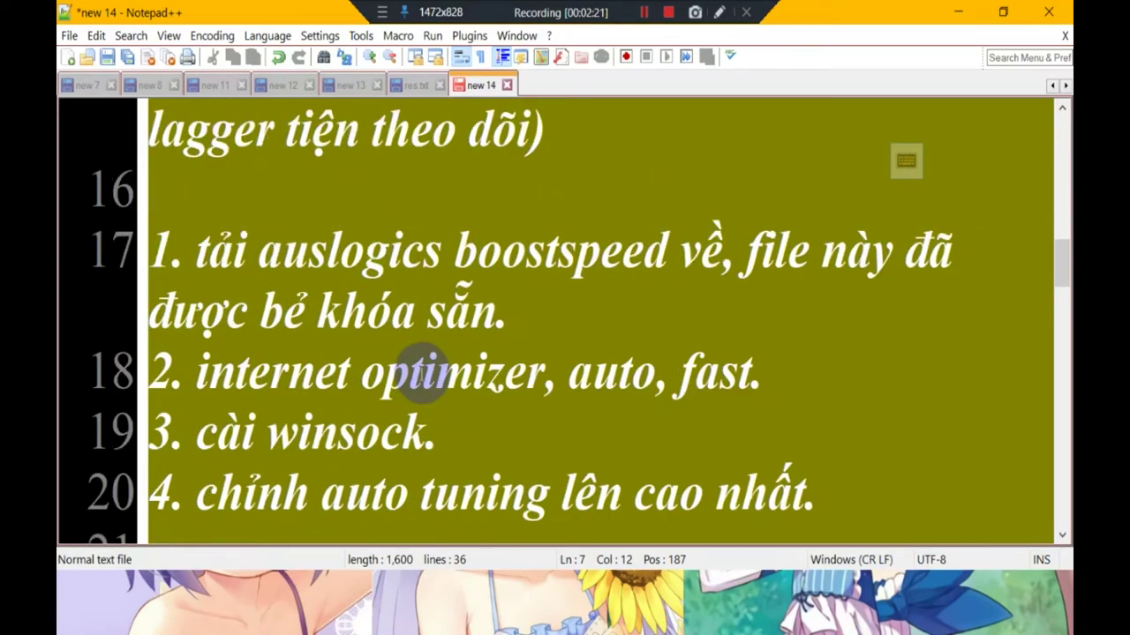
{"action": "left_click", "coordinate": [344, 267]}
{"action": "left_click", "coordinate": [386, 378]}
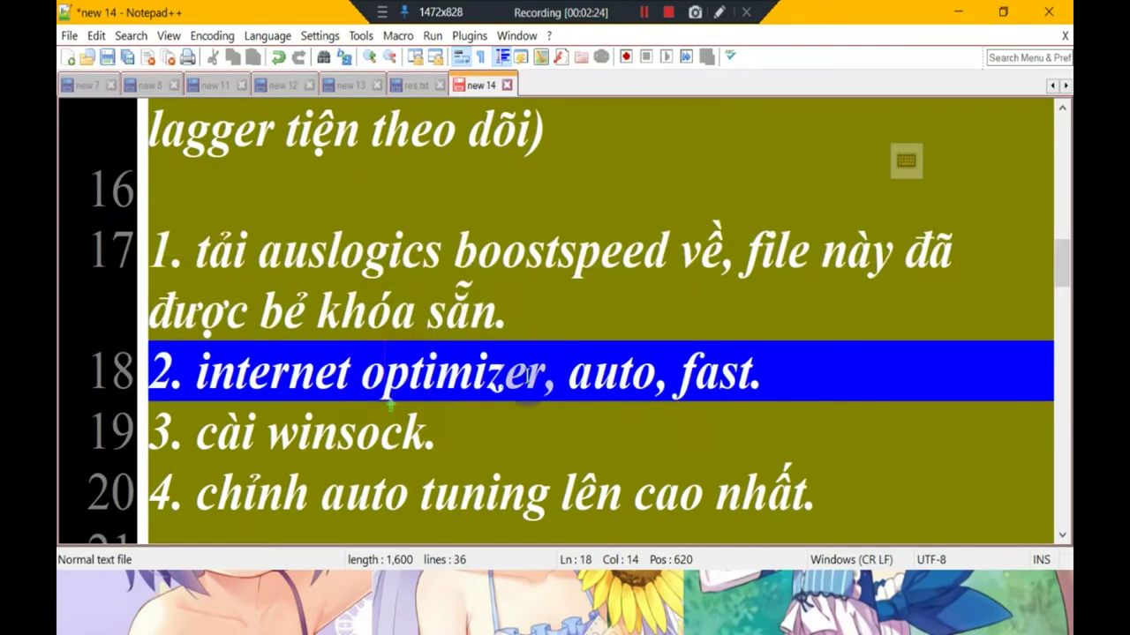
{"action": "scroll", "coordinate": [496, 404], "scroll_direction": "down", "scroll_amount": 1}
{"action": "left_click_drag", "start_coordinate": [382, 259], "coordinate": [519, 276]}
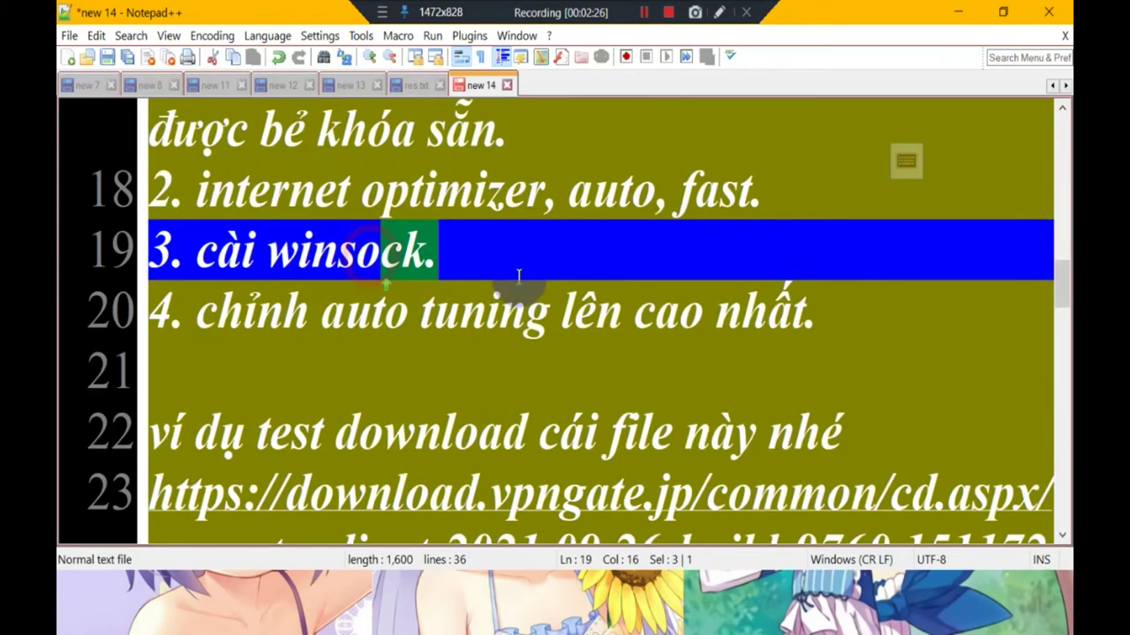
- Highlight "auto tuning" in item 4 of the notes and switch back to Auslogics BoostSpeed
{"action": "left_click", "coordinate": [422, 315]}
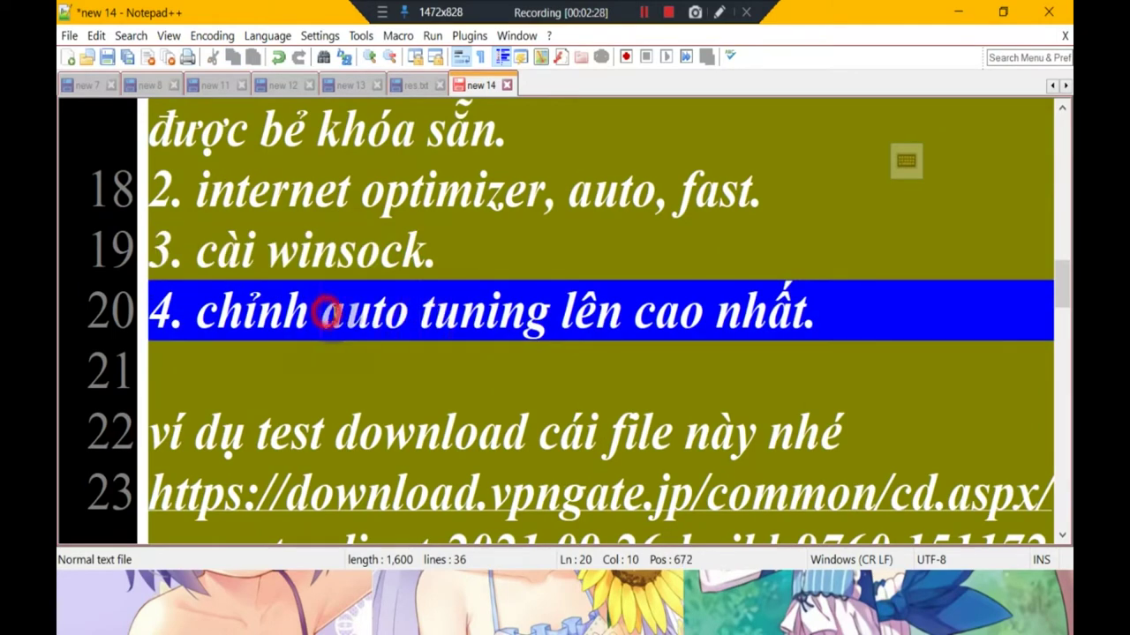
{"action": "left_click_drag", "start_coordinate": [325, 313], "coordinate": [540, 334]}
{"action": "key", "text": "alt+Tab"}
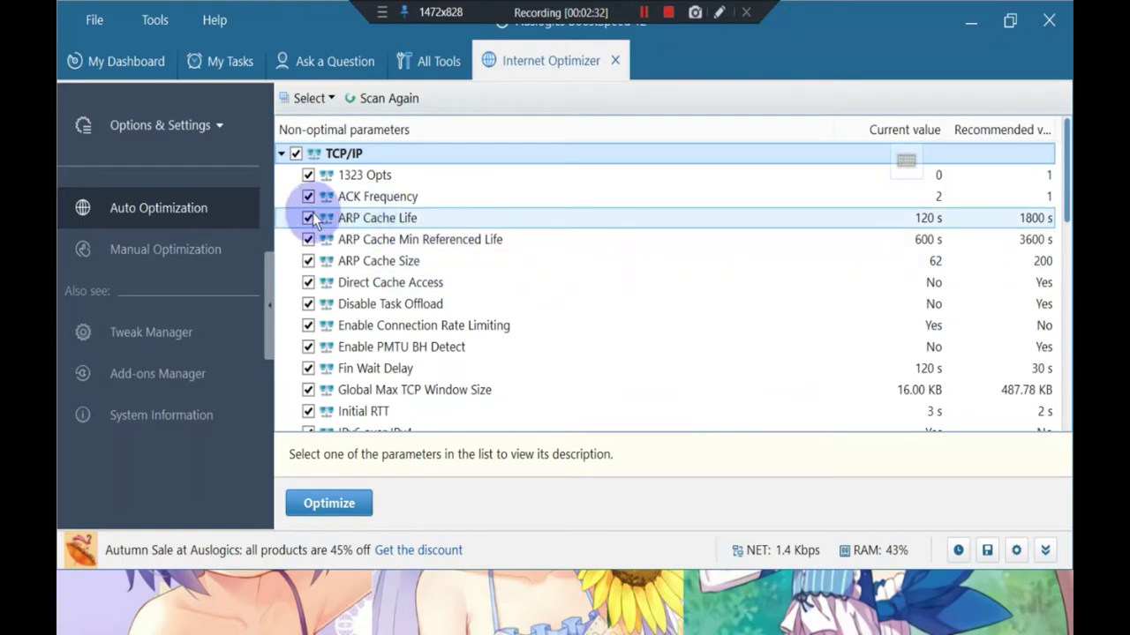
- Examine the TCP/IP and WinSock parameters and read the descriptions of 1323 Opts, Medium Buffer Size, Small Buffer Size and Default Receive Window
{"action": "scroll", "coordinate": [514, 277], "scroll_direction": "down", "scroll_amount": 2}
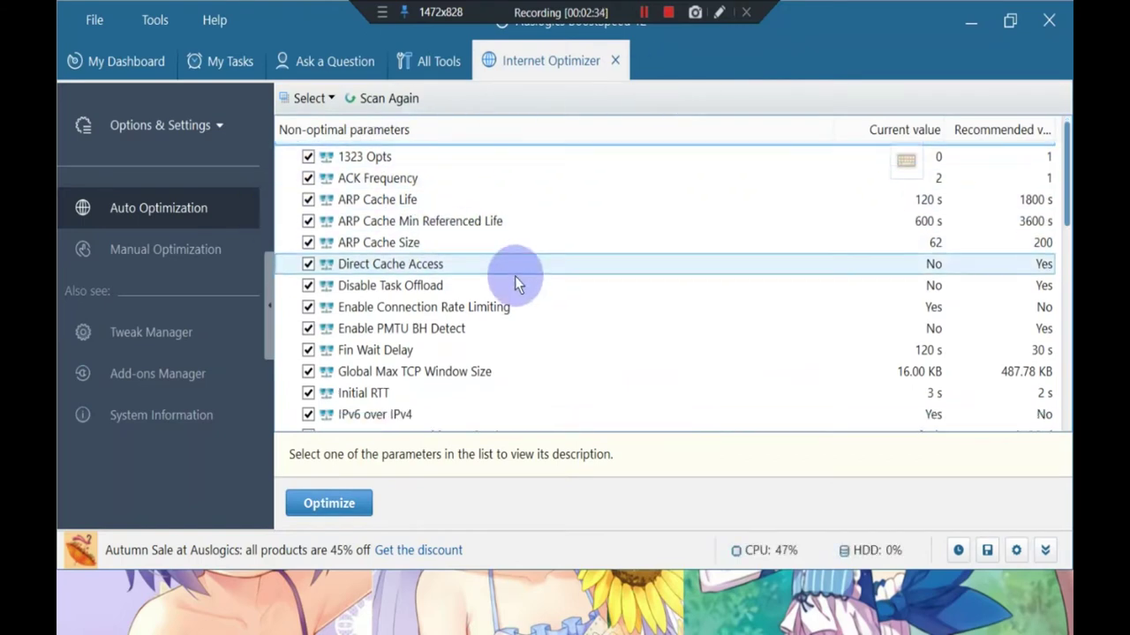
{"action": "scroll", "coordinate": [512, 277], "scroll_direction": "up", "scroll_amount": 1}
{"action": "scroll", "coordinate": [501, 279], "scroll_direction": "up", "scroll_amount": 1}
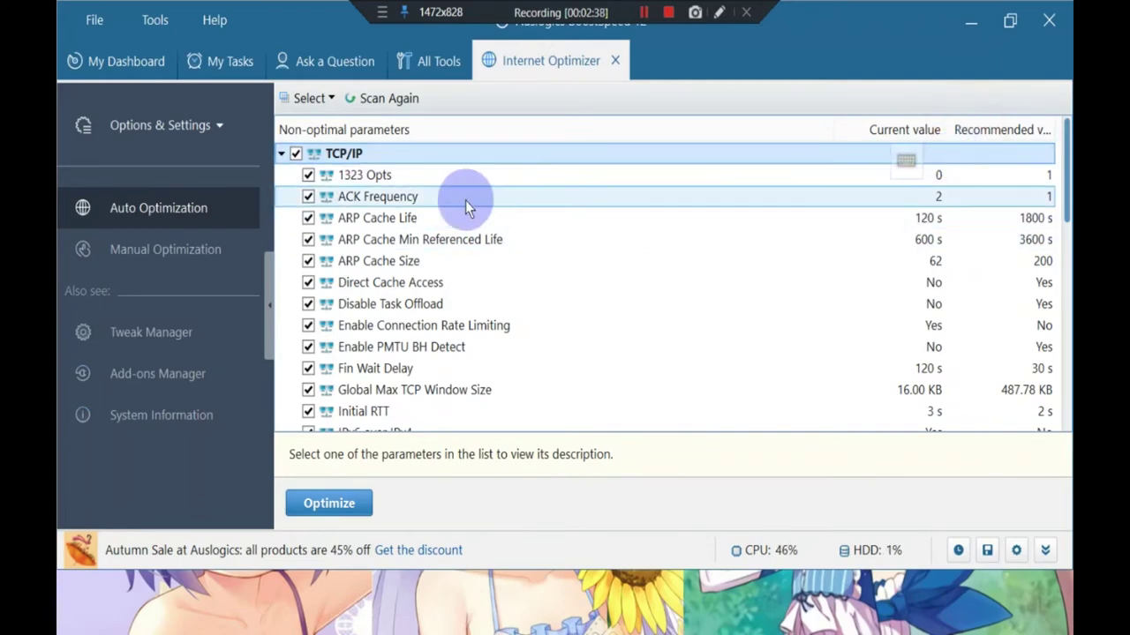
{"action": "left_click", "coordinate": [447, 173]}
{"action": "scroll", "coordinate": [485, 287], "scroll_direction": "down", "scroll_amount": 5}
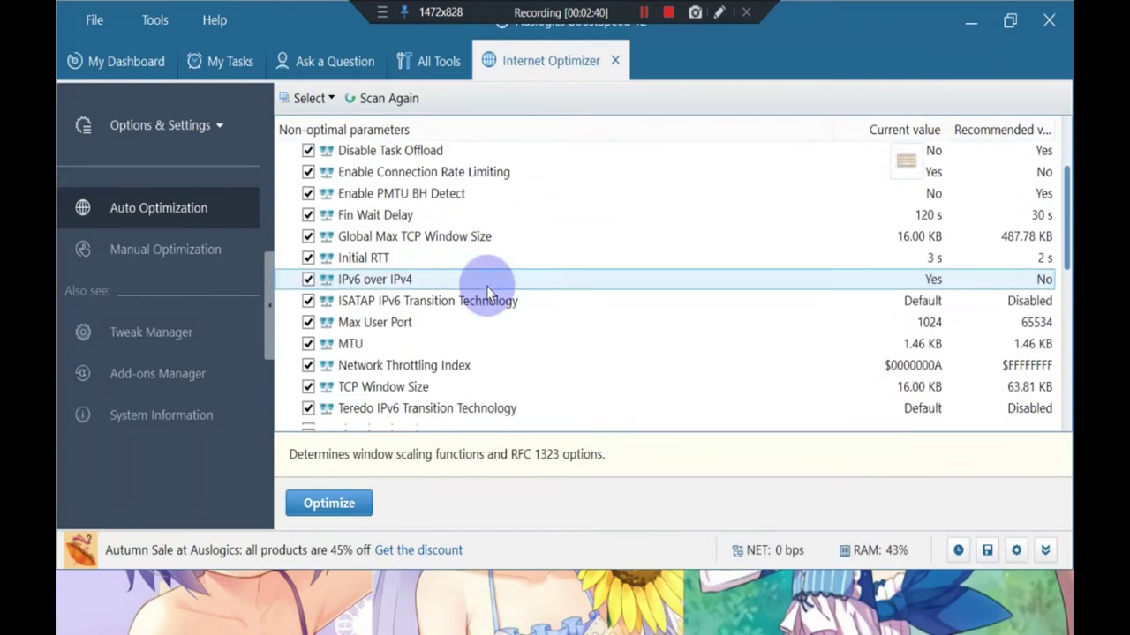
{"action": "scroll", "coordinate": [471, 303], "scroll_direction": "down", "scroll_amount": 2}
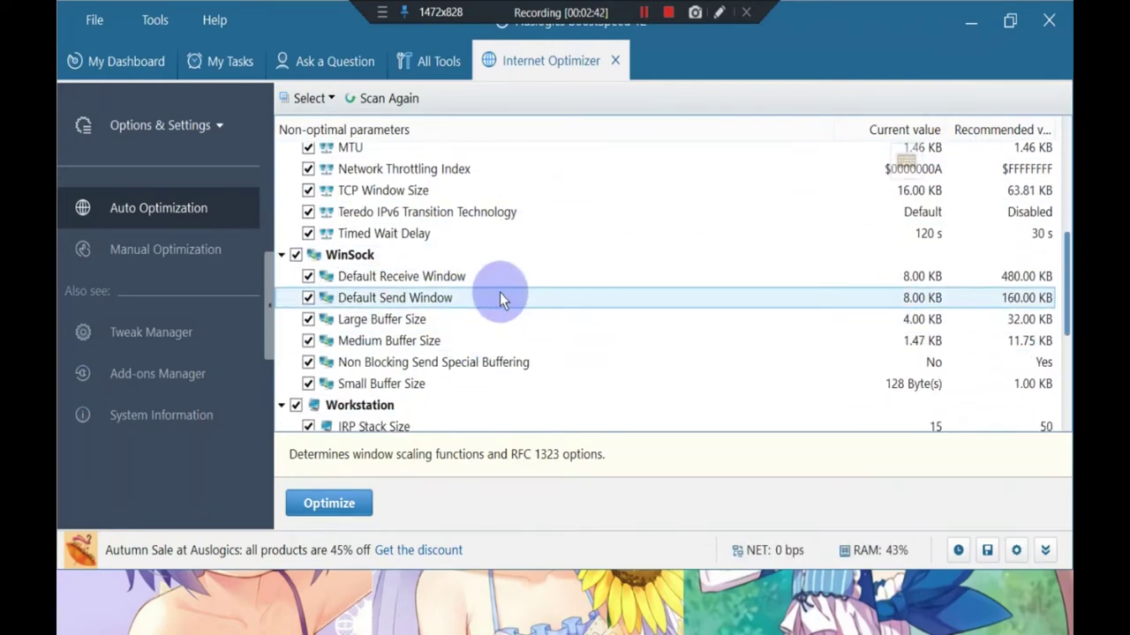
{"action": "left_click", "coordinate": [531, 307]}
{"action": "left_click", "coordinate": [492, 340]}
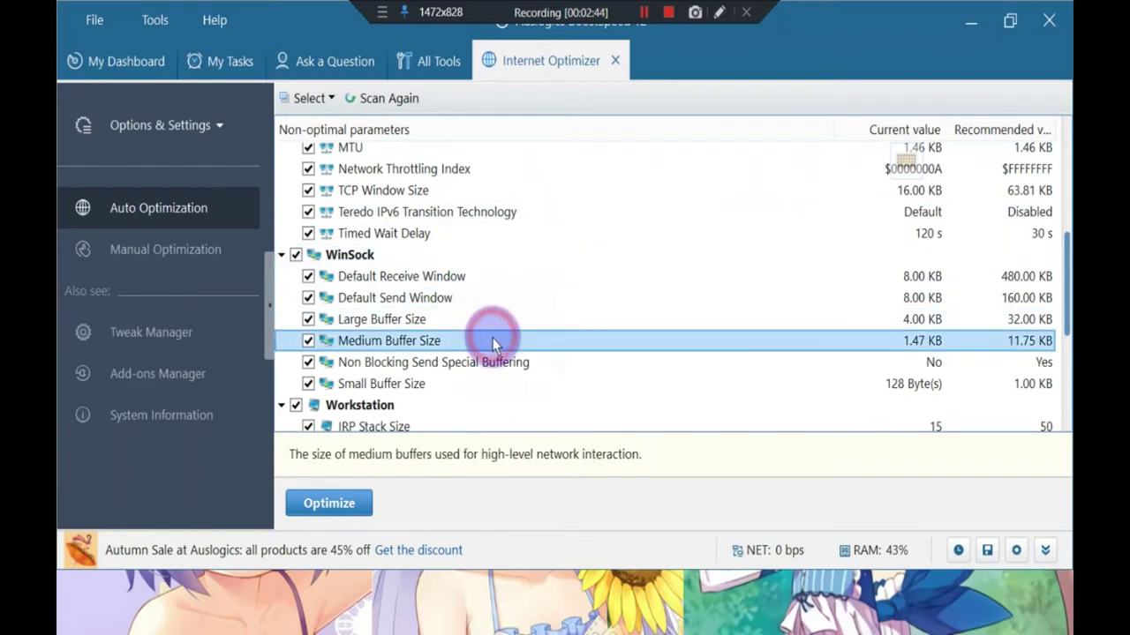
{"action": "left_click", "coordinate": [465, 382]}
{"action": "left_click", "coordinate": [460, 279]}
{"action": "left_click", "coordinate": [445, 380]}
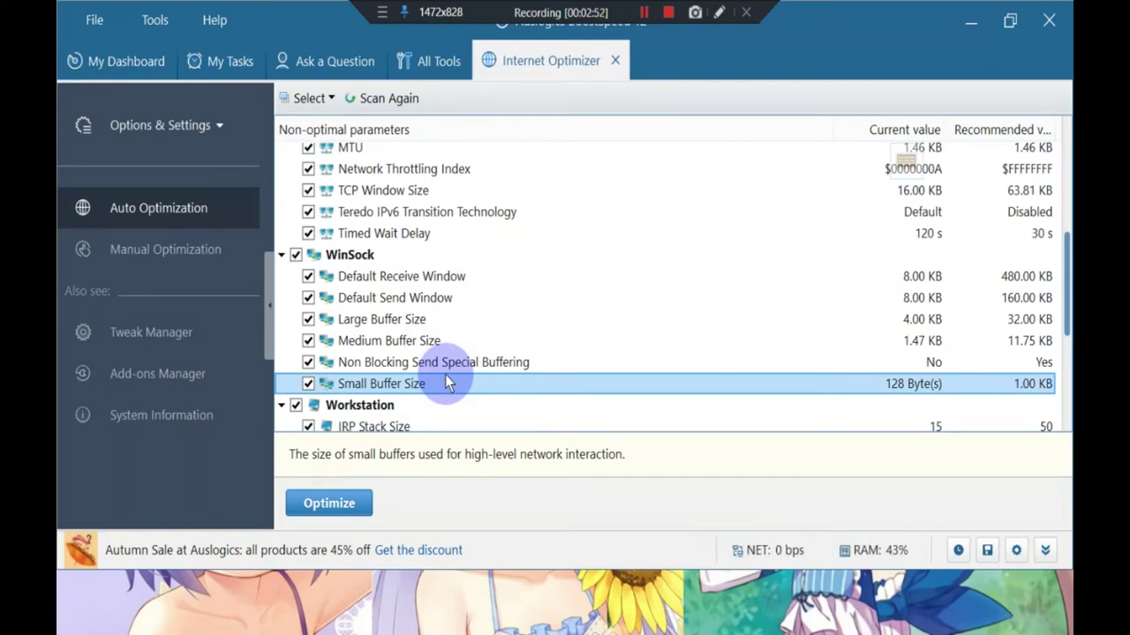
- Examine the TCP/IP parameters MTU, Network Throttling Index, TCP Window Size, Teredo IPv6 Transition Technology and Timed Wait Delay
{"action": "scroll", "coordinate": [445, 381], "scroll_direction": "up", "scroll_amount": 5}
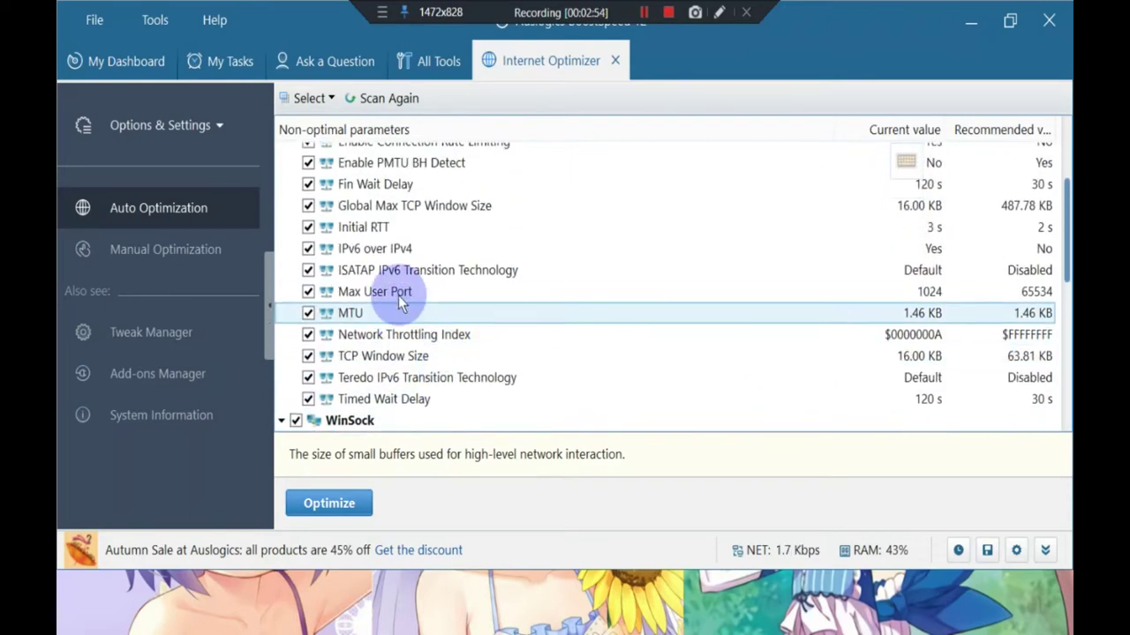
{"action": "scroll", "coordinate": [410, 269], "scroll_direction": "up", "scroll_amount": 3}
{"action": "scroll", "coordinate": [423, 295], "scroll_direction": "down", "scroll_amount": 4}
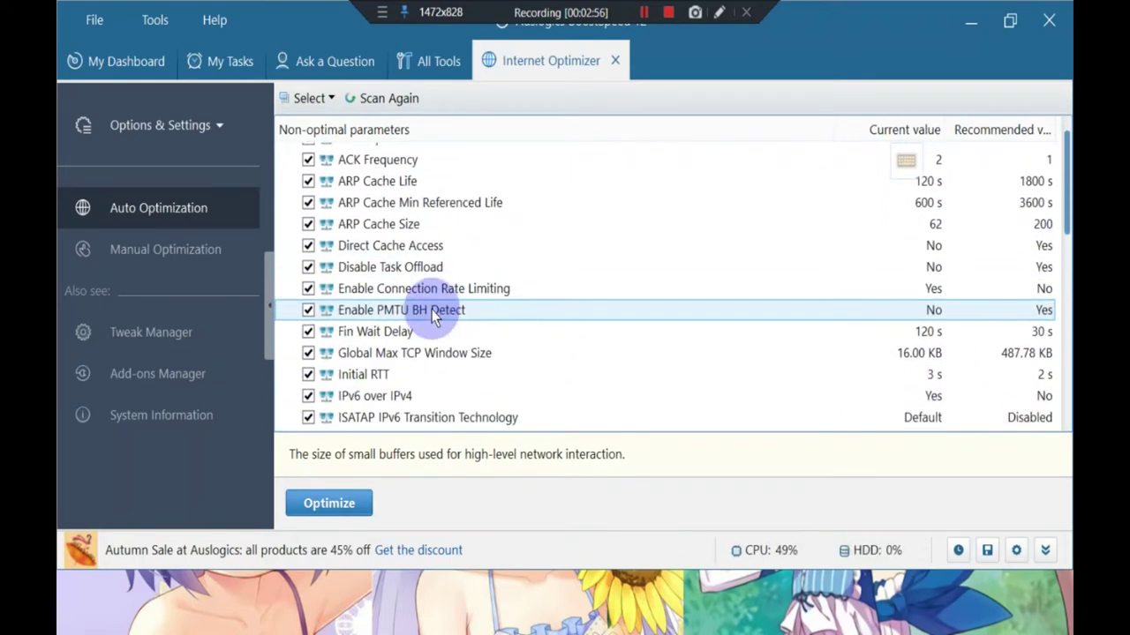
{"action": "left_click", "coordinate": [406, 349]}
{"action": "scroll", "coordinate": [428, 331], "scroll_direction": "down", "scroll_amount": 3}
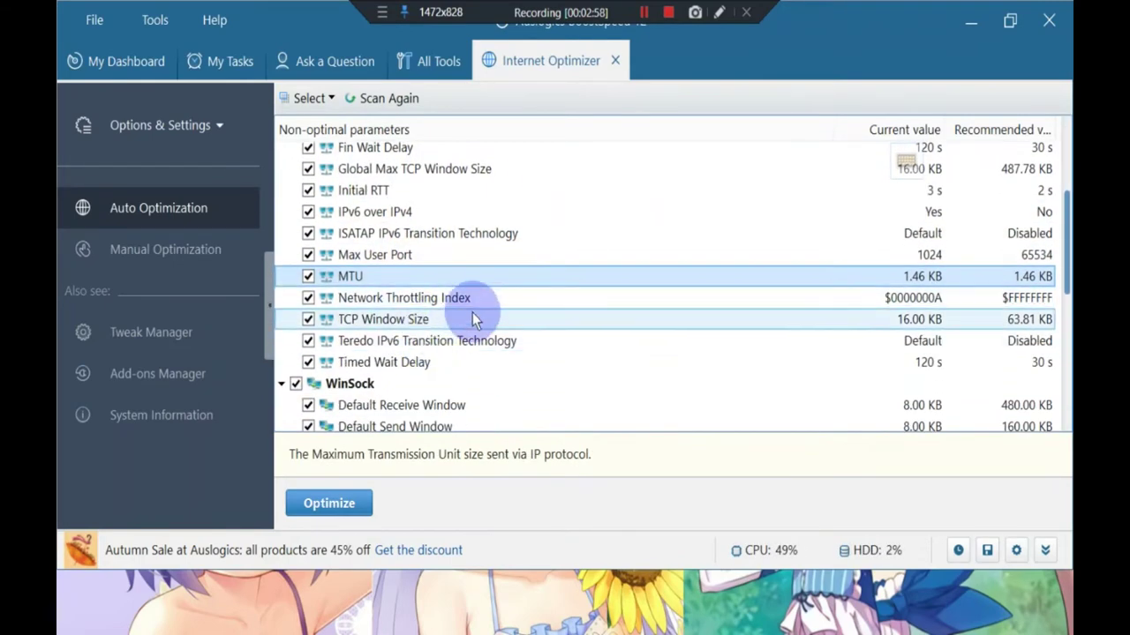
{"action": "left_click", "coordinate": [429, 297]}
{"action": "left_click", "coordinate": [431, 319]}
{"action": "left_click", "coordinate": [429, 341]}
{"action": "left_click", "coordinate": [427, 363]}
{"action": "scroll", "coordinate": [457, 335], "scroll_direction": "down", "scroll_amount": 3}
{"action": "scroll", "coordinate": [456, 335], "scroll_direction": "up", "scroll_amount": 3}
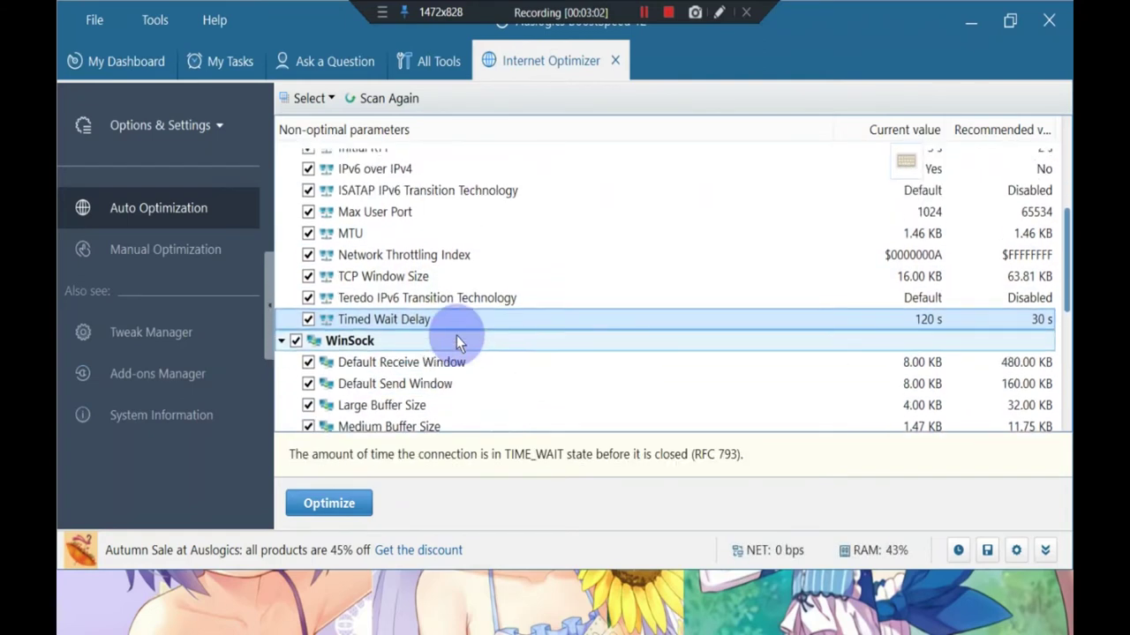
- Read the ARP Cache Size description and compare current with recommended values in the TCP/IP group
{"action": "scroll", "coordinate": [456, 339], "scroll_direction": "up", "scroll_amount": 3}
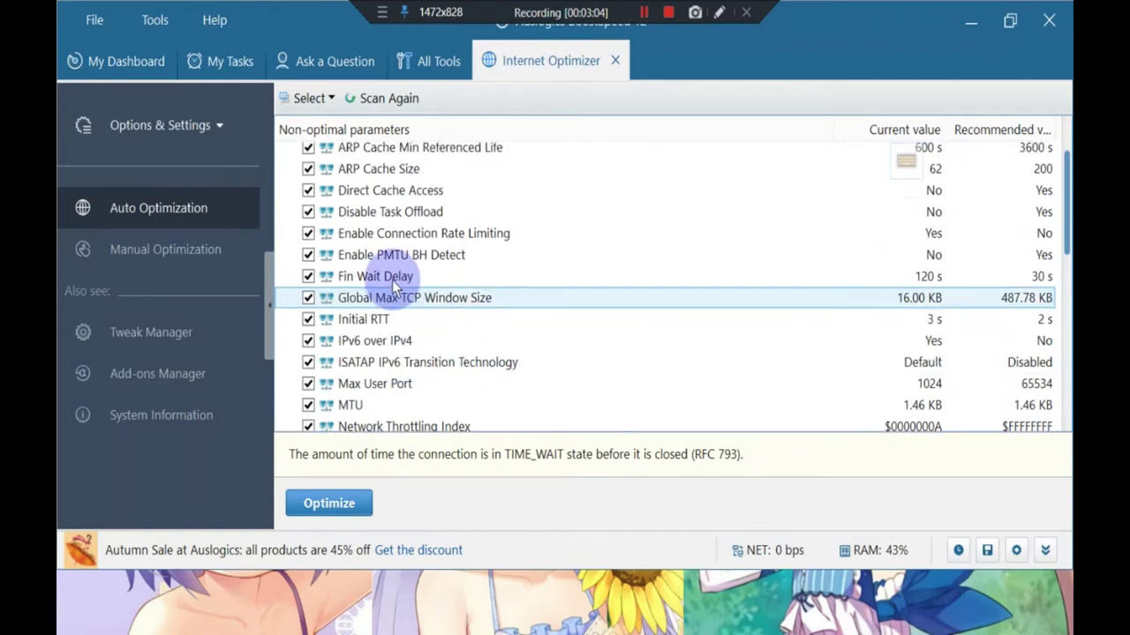
{"action": "scroll", "coordinate": [394, 285], "scroll_direction": "up", "scroll_amount": 1}
{"action": "left_click", "coordinate": [397, 262]}
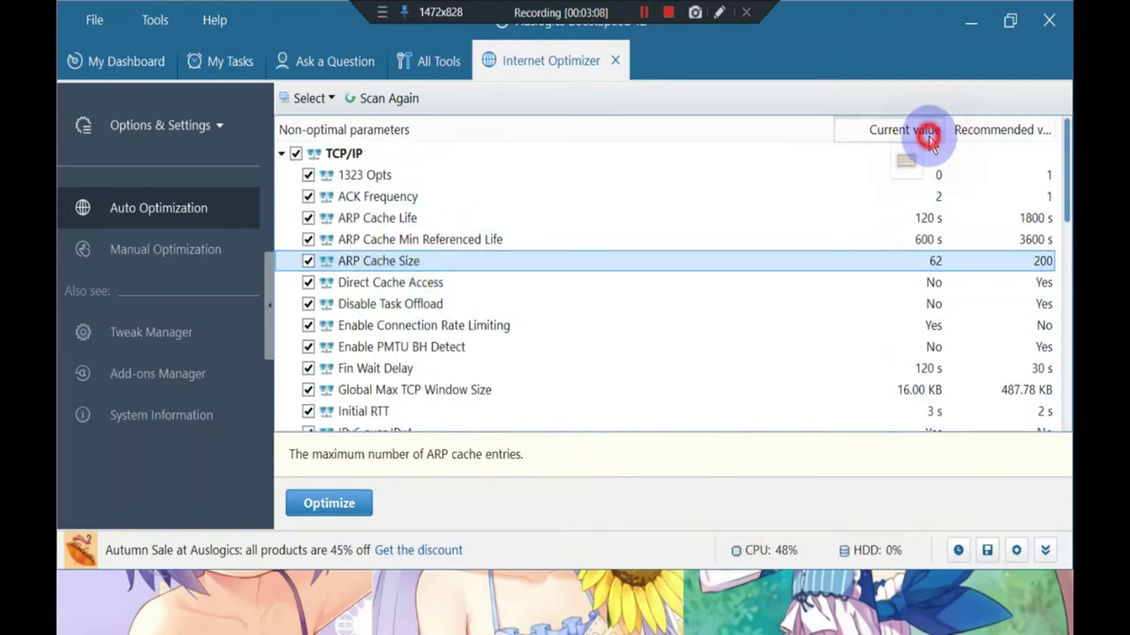
{"action": "scroll", "coordinate": [905, 331], "scroll_direction": "down", "scroll_amount": 2}
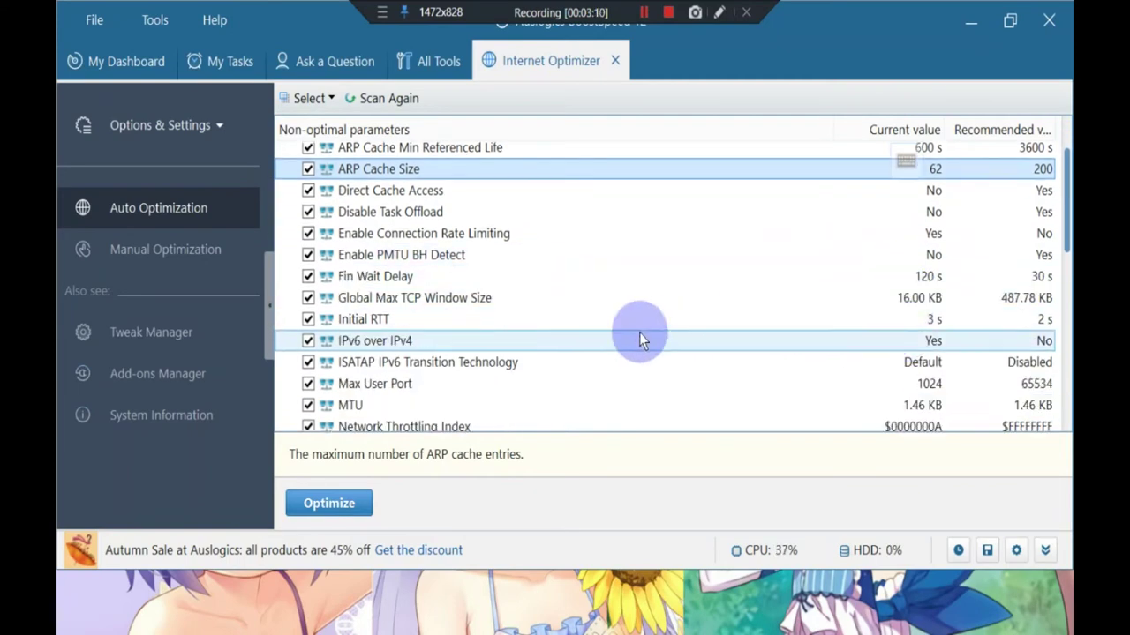
{"action": "scroll", "coordinate": [618, 333], "scroll_direction": "down", "scroll_amount": 1}
{"action": "scroll", "coordinate": [529, 291], "scroll_direction": "up", "scroll_amount": 2}
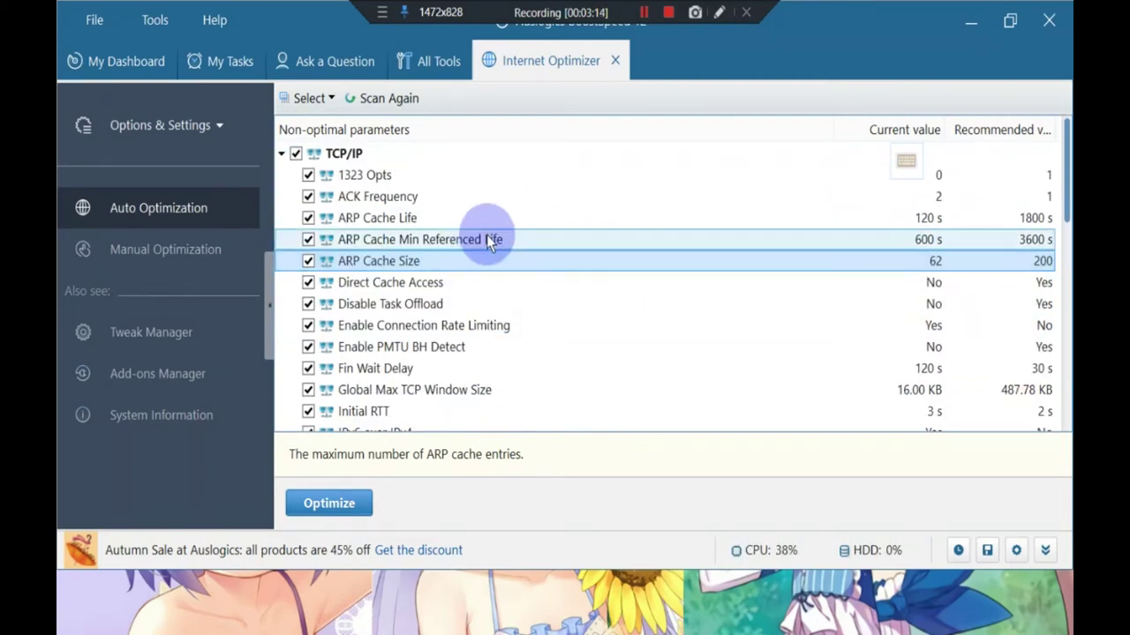
- Switch to the Notepad++ notes and copy the registry path Computer\HKEY_LOCAL_MACHINE\SYSTEM\CurrentControlSet\Services\AFD\Parameters from line 27
{"action": "key", "text": "alt+Tab"}
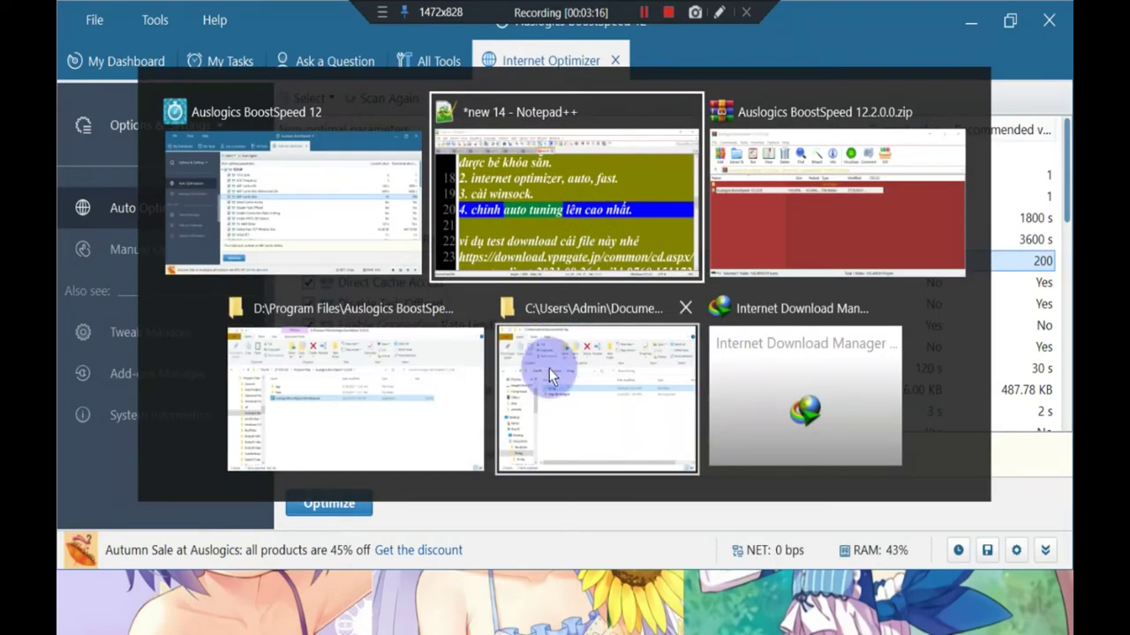
{"action": "left_click", "coordinate": [574, 181]}
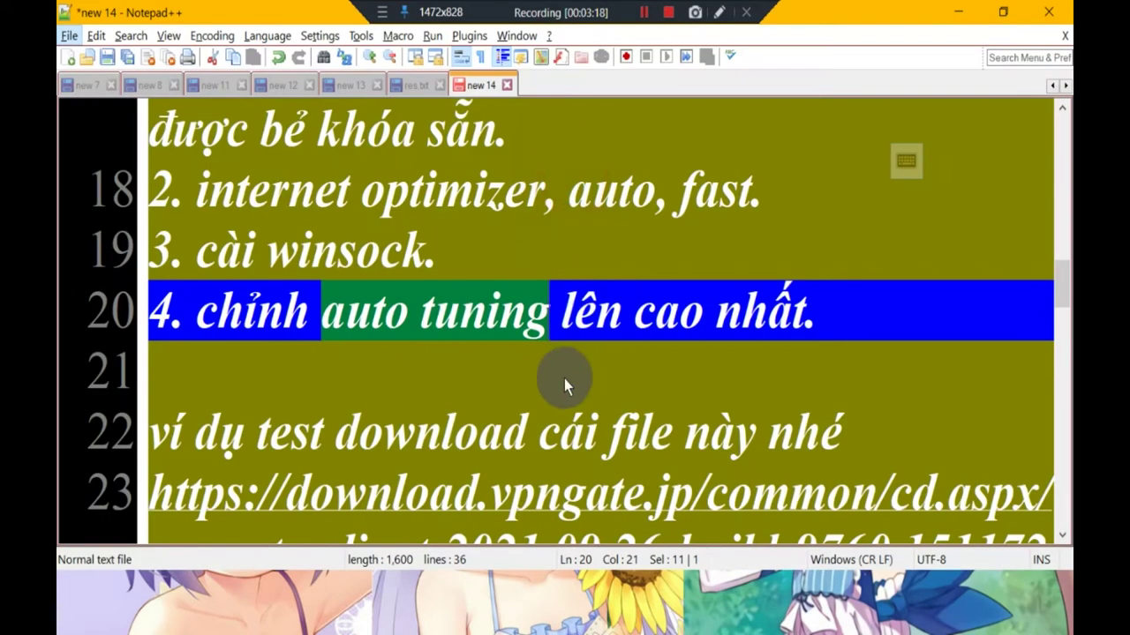
{"action": "left_click", "coordinate": [554, 434]}
{"action": "scroll", "coordinate": [550, 410], "scroll_direction": "down", "scroll_amount": 4}
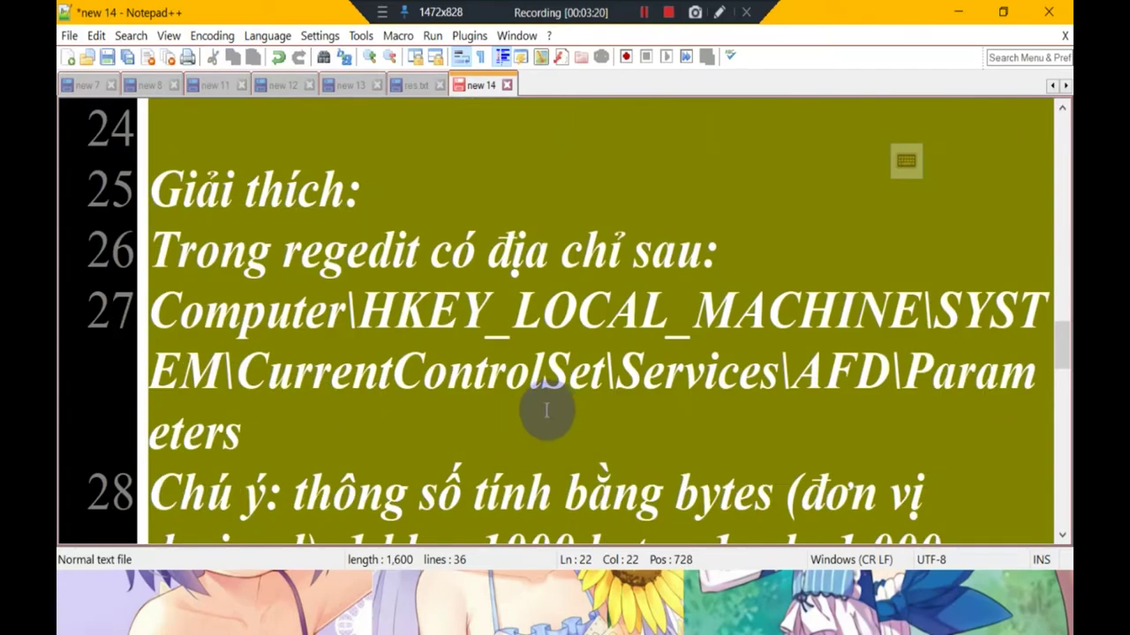
{"action": "scroll", "coordinate": [468, 298], "scroll_direction": "up", "scroll_amount": 1}
{"action": "scroll", "coordinate": [484, 310], "scroll_direction": "down", "scroll_amount": 4, "text": "ctrl"}
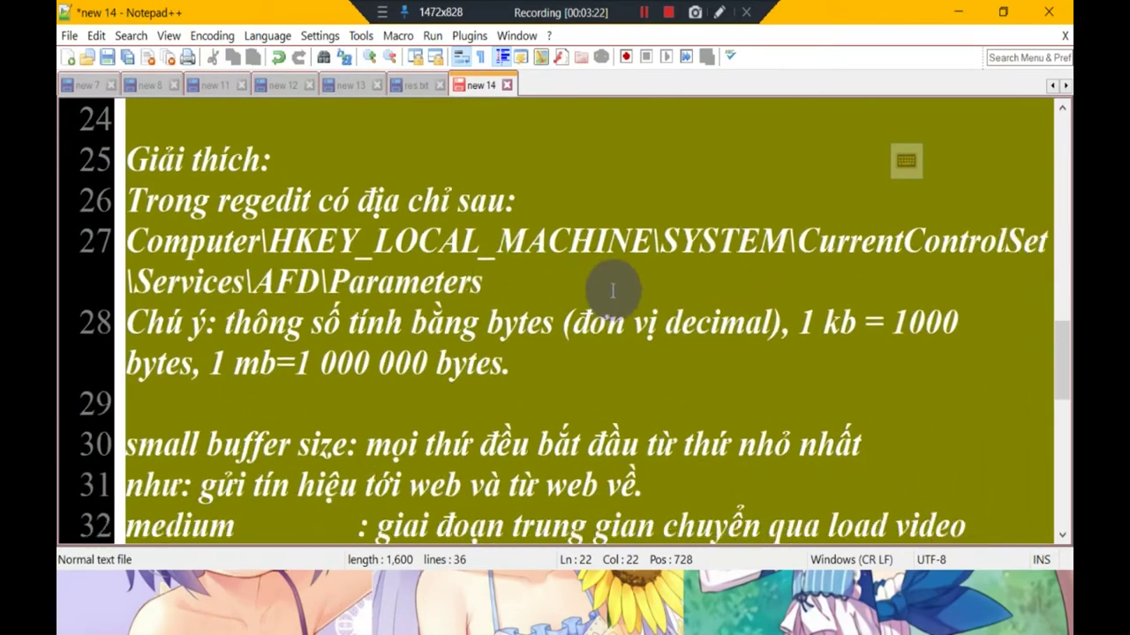
{"action": "left_click_drag", "start_coordinate": [537, 270], "coordinate": [106, 252]}
{"action": "key", "text": "ctrl+c"}
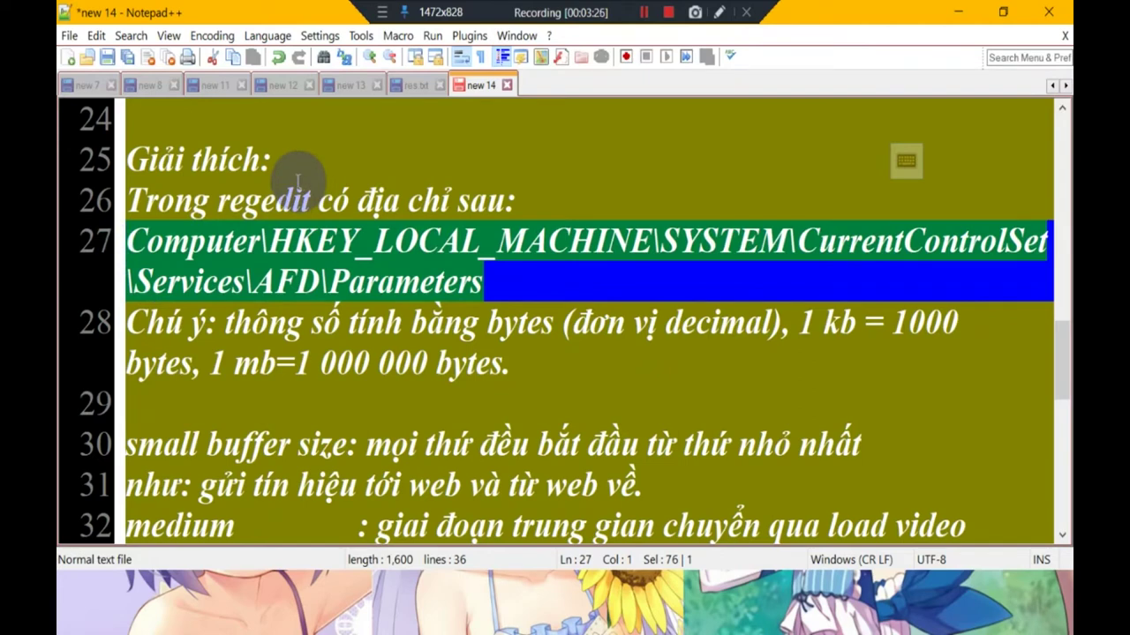
- Launch regedit and go to the copied HKEY_LOCAL_MACHINE\SYSTEM\CurrentControlSet\Services\AFD\Parameters path
{"action": "key", "text": "super+r"}
{"action": "type", "text": "regedit"}
{"action": "key", "text": "Return"}
{"action": "left_click", "coordinate": [191, 57]}
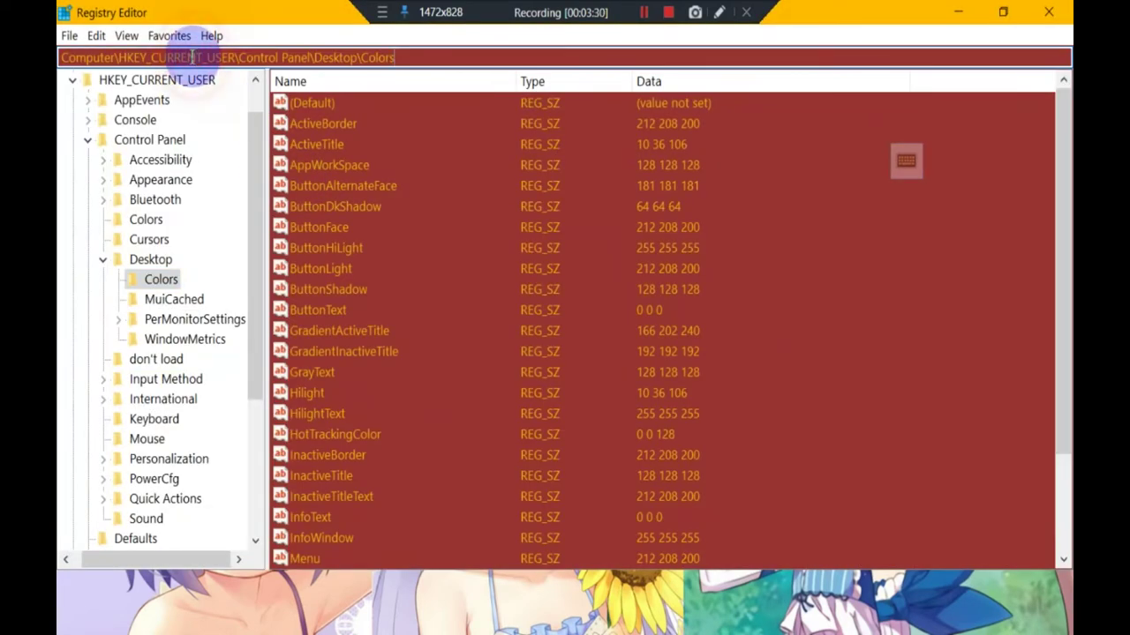
{"action": "key", "text": "ctrl+v"}
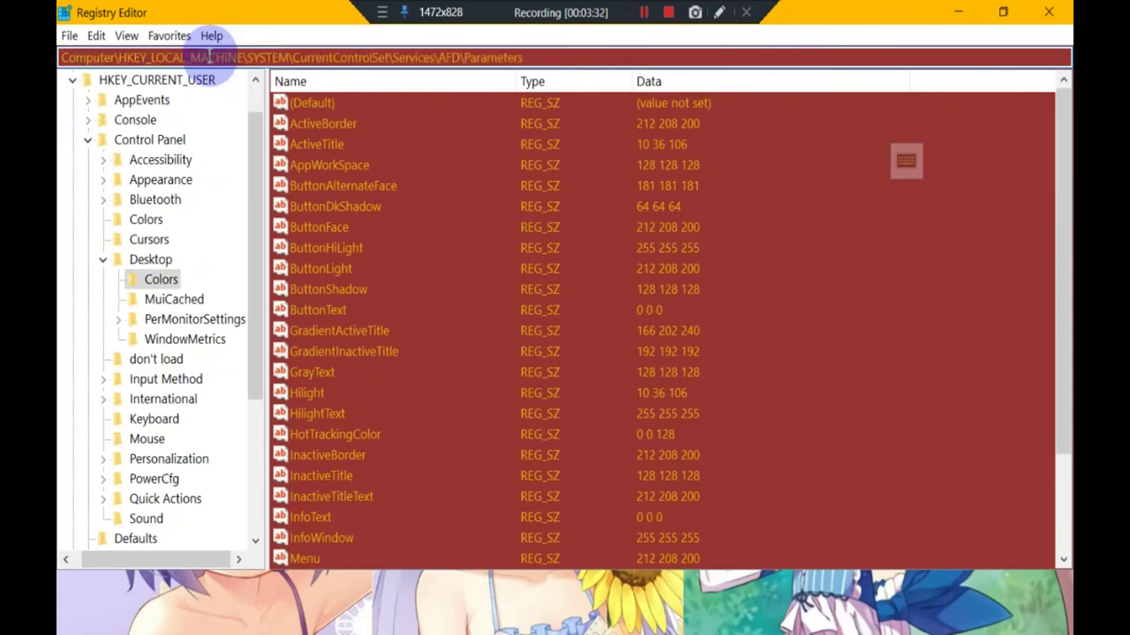
{"action": "key", "text": "Return"}
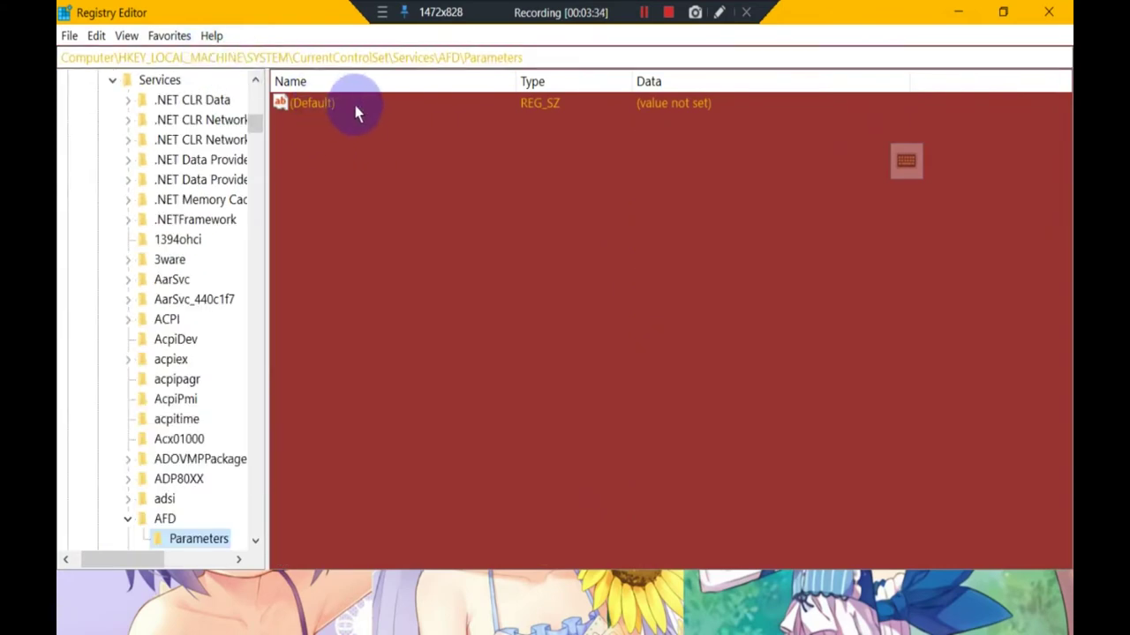
- Check the values in the AFD Parameters key and minimize Registry Editor
{"action": "scroll", "coordinate": [202, 479], "scroll_direction": "down", "scroll_amount": 2}
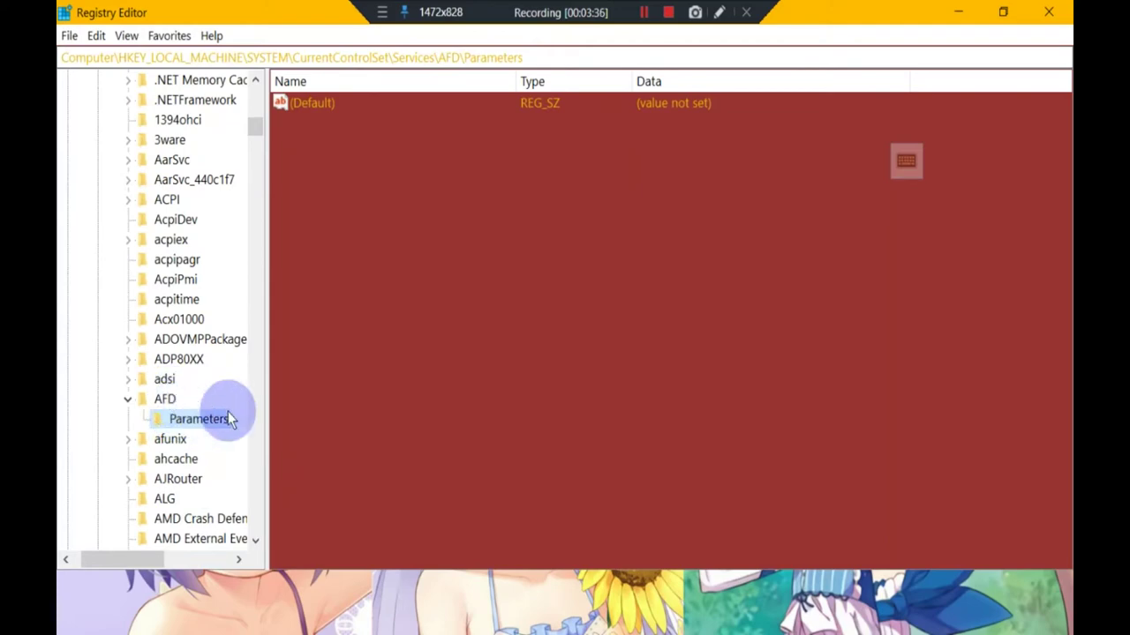
{"action": "left_click", "coordinate": [508, 254]}
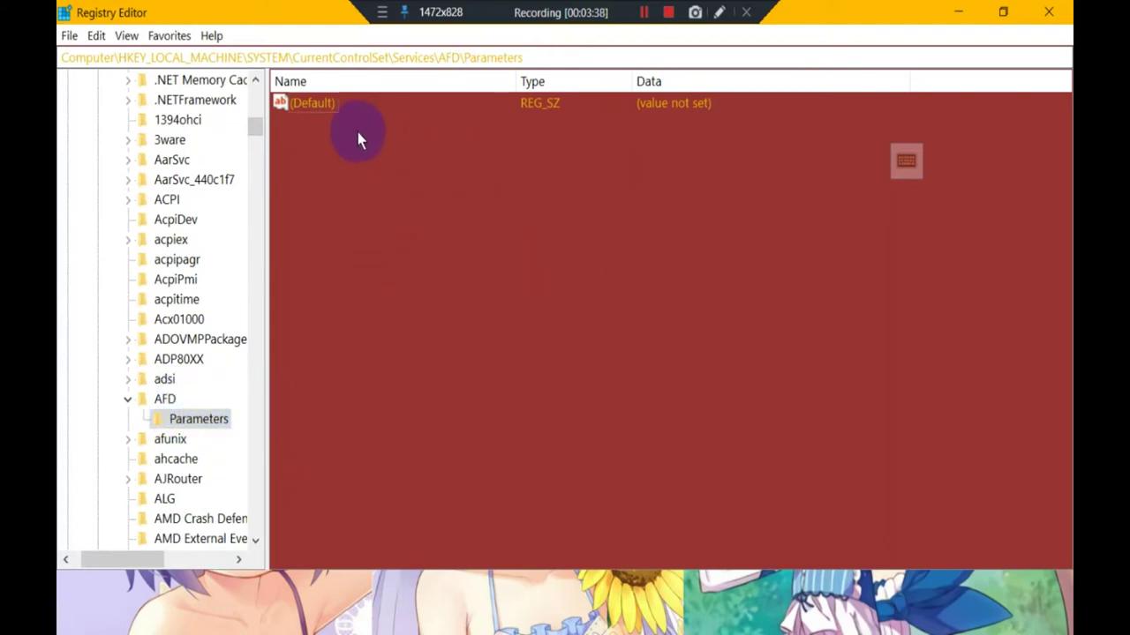
{"action": "left_click", "coordinate": [958, 11]}
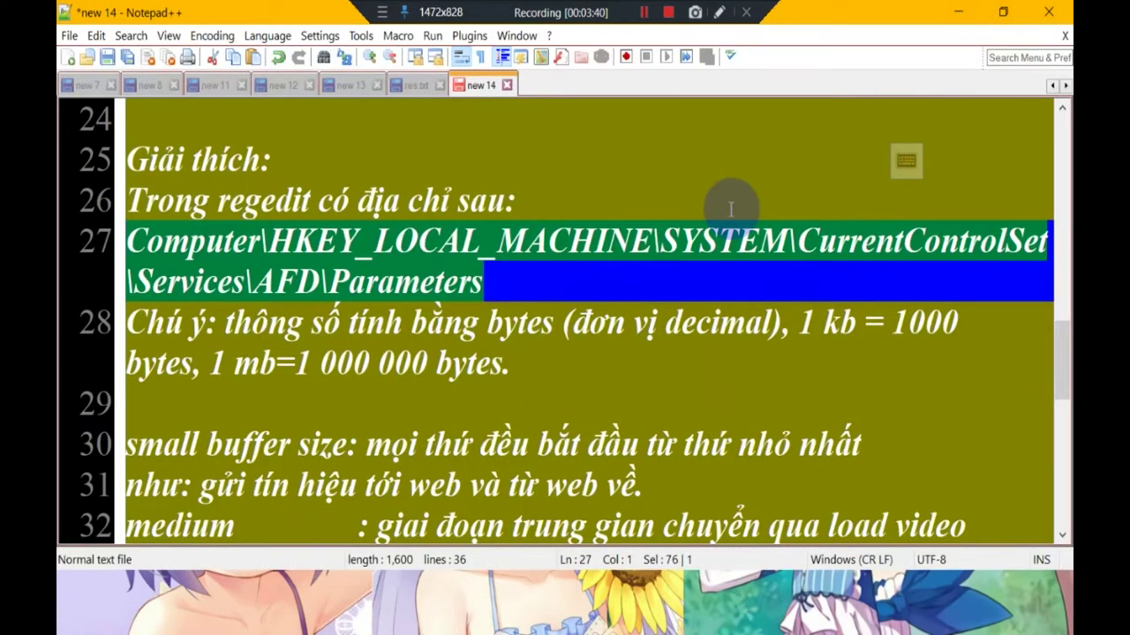
- Switch to the Internet Download Manager window
{"action": "key", "text": "alt+Tab"}
{"action": "left_click", "coordinate": [847, 347]}
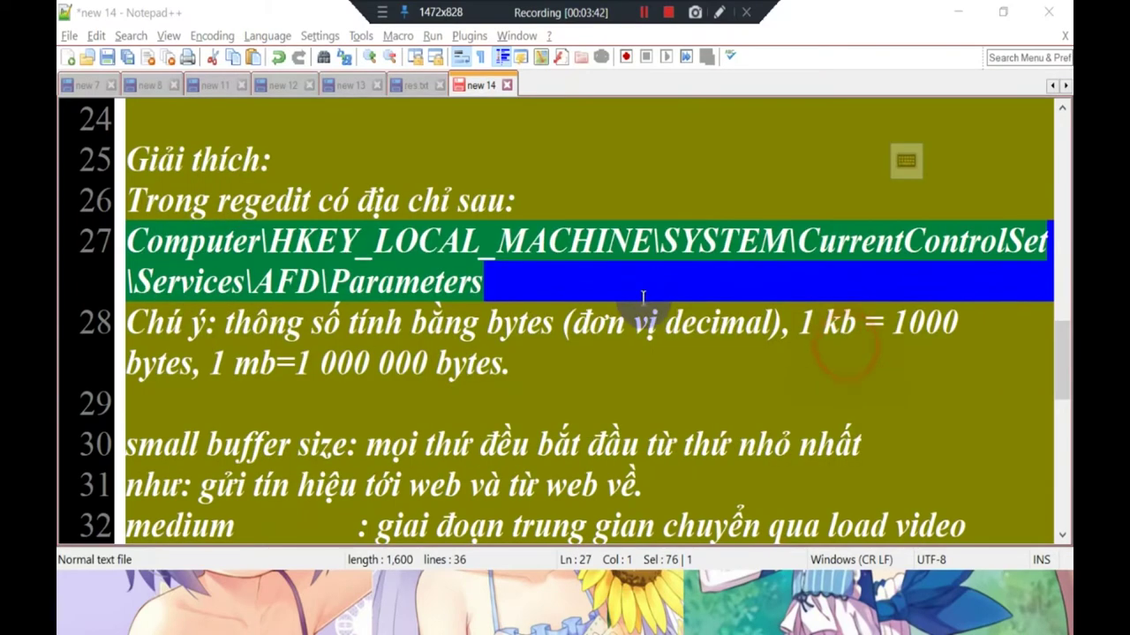
{"action": "key", "text": "alt+Tab"}
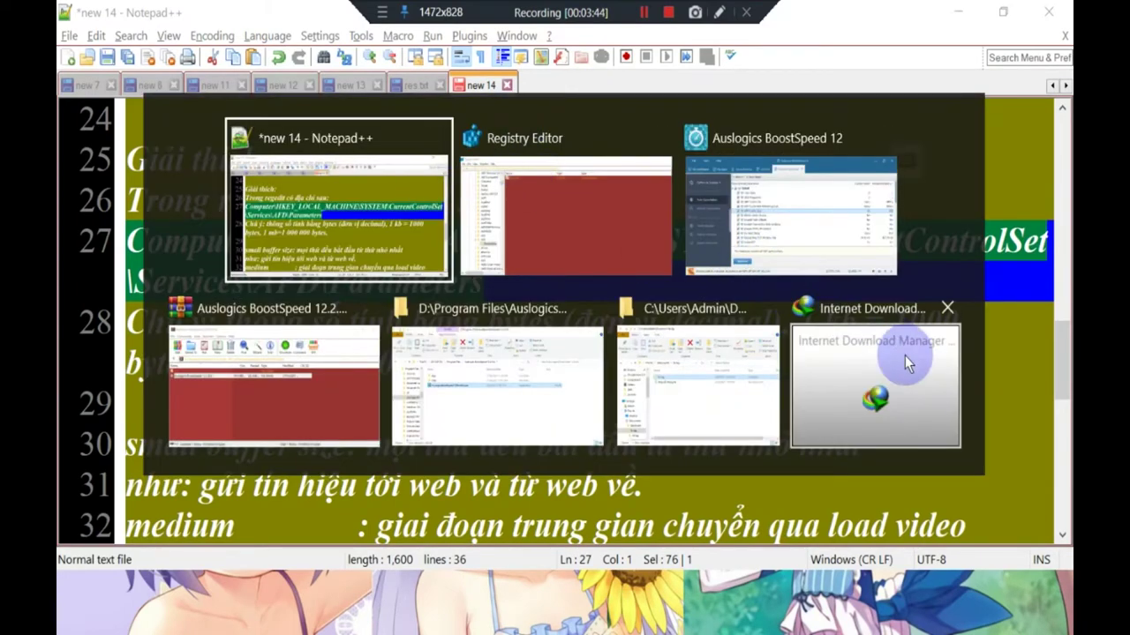
{"action": "left_click", "coordinate": [874, 369]}
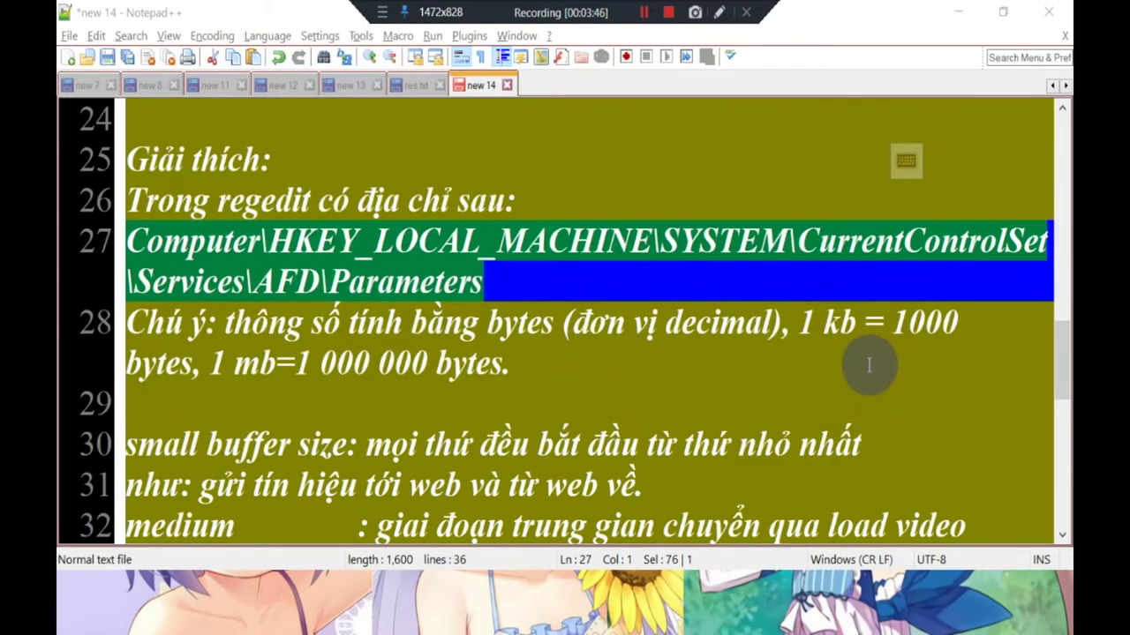
{"action": "left_click", "coordinate": [280, 587]}
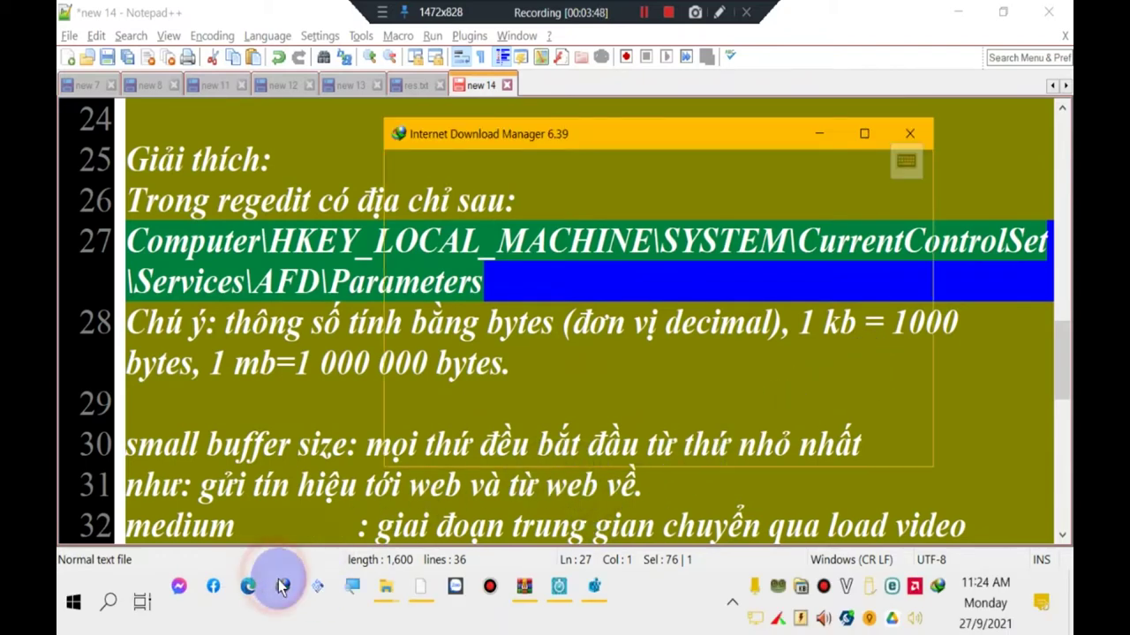
- Redownload the vpngate-client zip file from the download list to test the connection speed
{"action": "scroll", "coordinate": [582, 397], "scroll_direction": "down", "scroll_amount": 3}
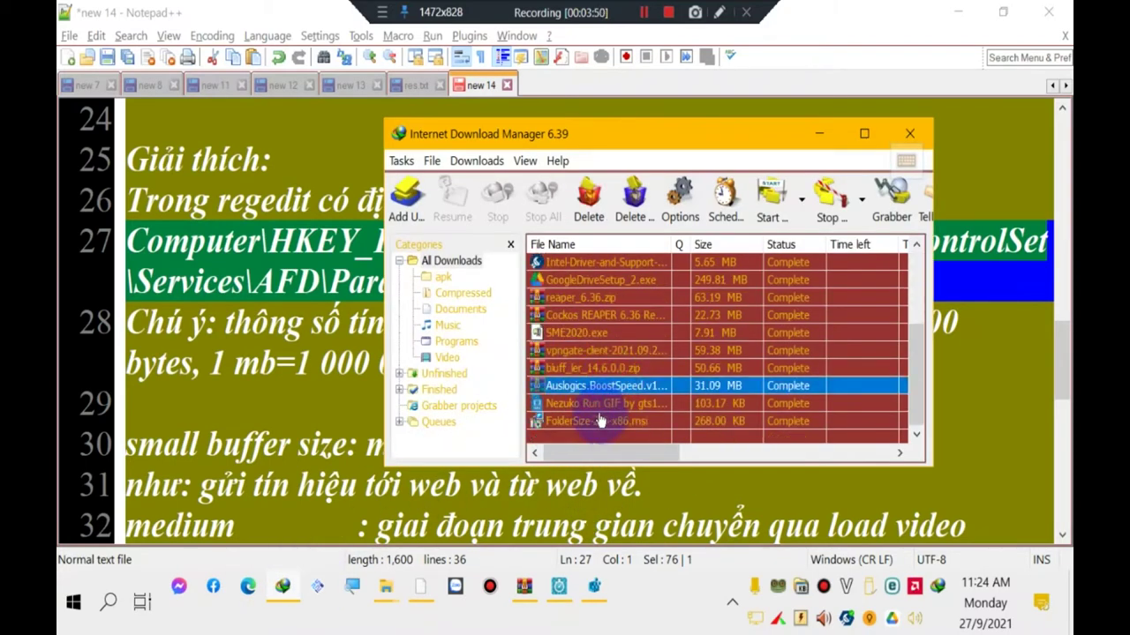
{"action": "right_click", "coordinate": [605, 351]}
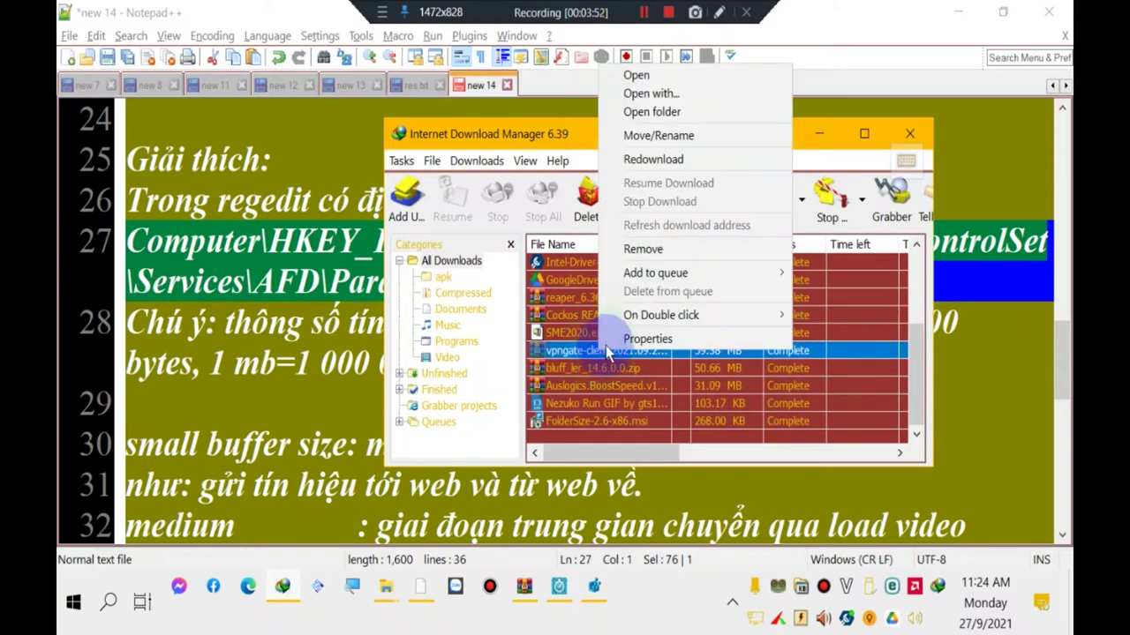
{"action": "left_click", "coordinate": [666, 166]}
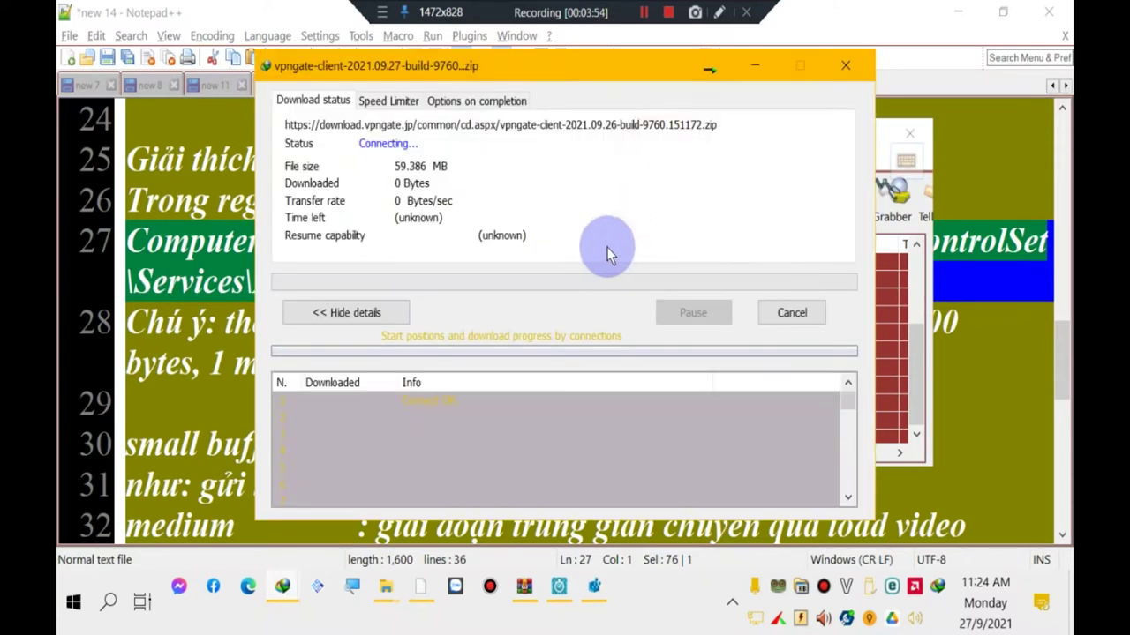
{"action": "left_click", "coordinate": [628, 397]}
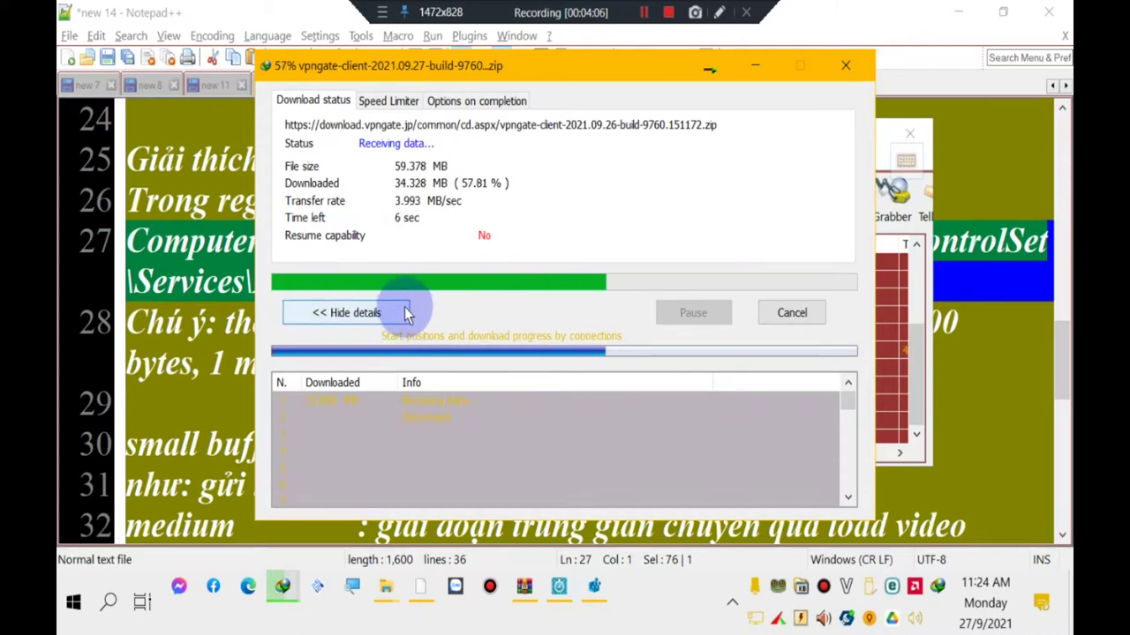
- Switch to the Notepad++ notes and find the buffer size explanations below the AFD Parameters registry path
{"action": "left_click", "coordinate": [234, 318]}
{"action": "scroll", "coordinate": [295, 325], "scroll_direction": "down", "scroll_amount": 1}
{"action": "scroll", "coordinate": [295, 325], "scroll_direction": "up", "scroll_amount": 1}
{"action": "scroll", "coordinate": [300, 325], "scroll_direction": "up", "scroll_amount": 2}
{"action": "scroll", "coordinate": [303, 324], "scroll_direction": "up", "scroll_amount": 2}
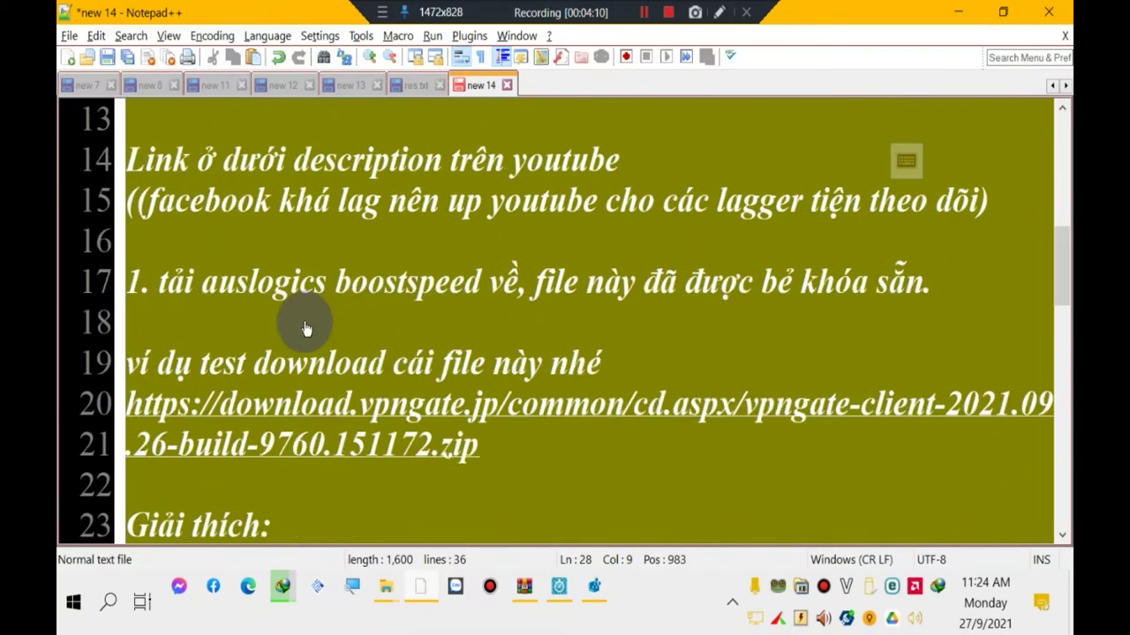
{"action": "scroll", "coordinate": [331, 331], "scroll_direction": "down", "scroll_amount": 1}
{"action": "scroll", "coordinate": [332, 333], "scroll_direction": "down", "scroll_amount": 4}
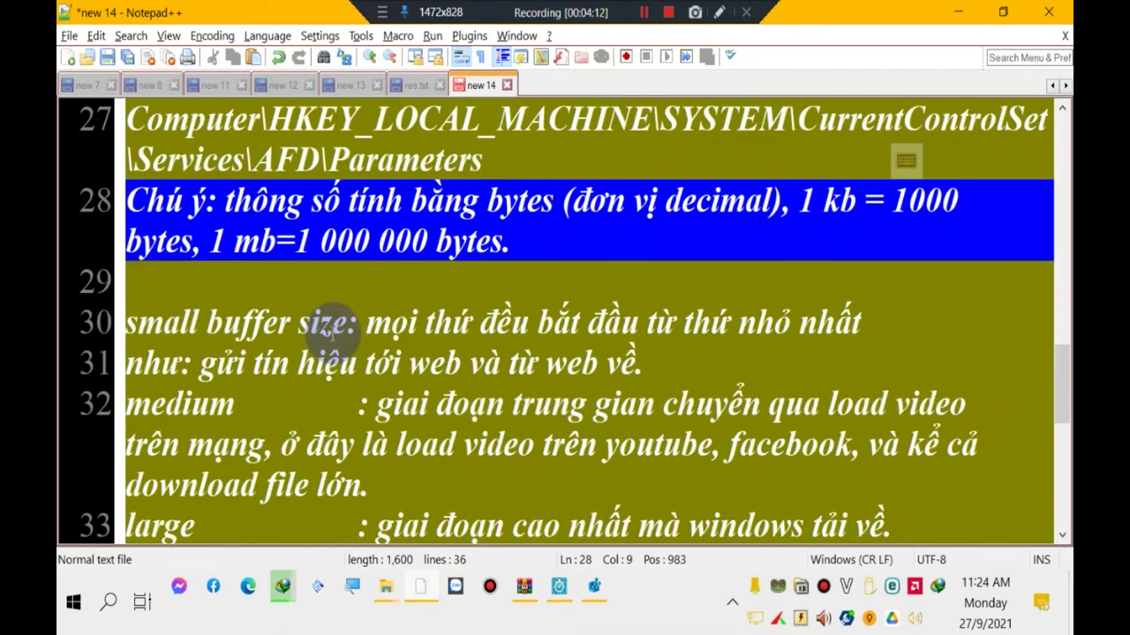
- Examine the note on small buffer size and the following line about signals sent to and from the web
{"action": "left_click_drag", "start_coordinate": [348, 198], "coordinate": [126, 201]}
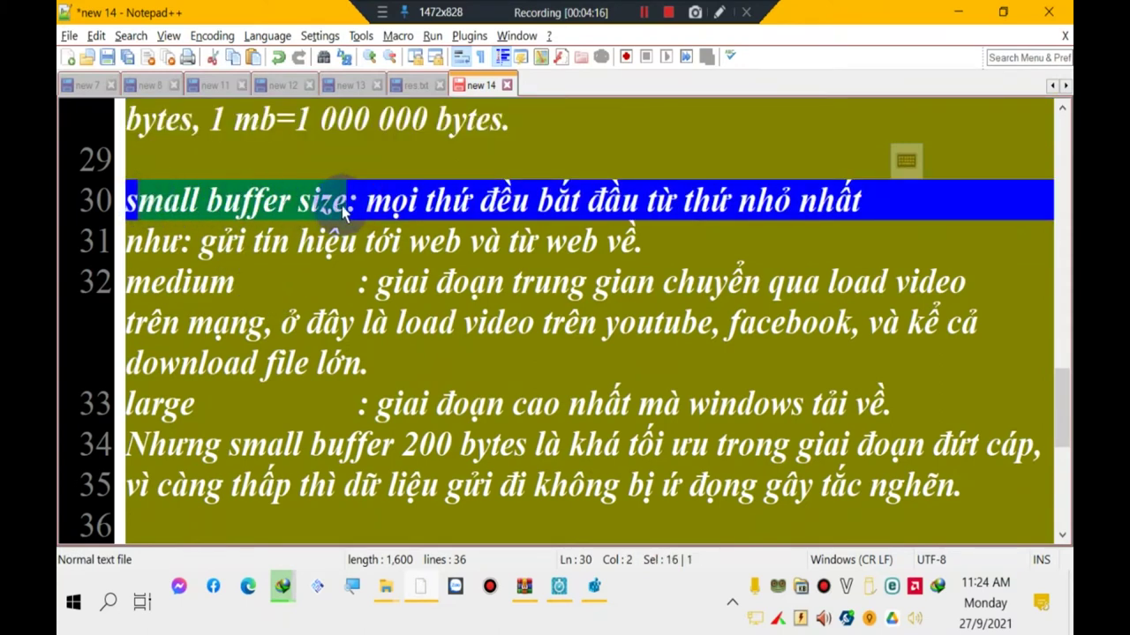
{"action": "left_click", "coordinate": [647, 199]}
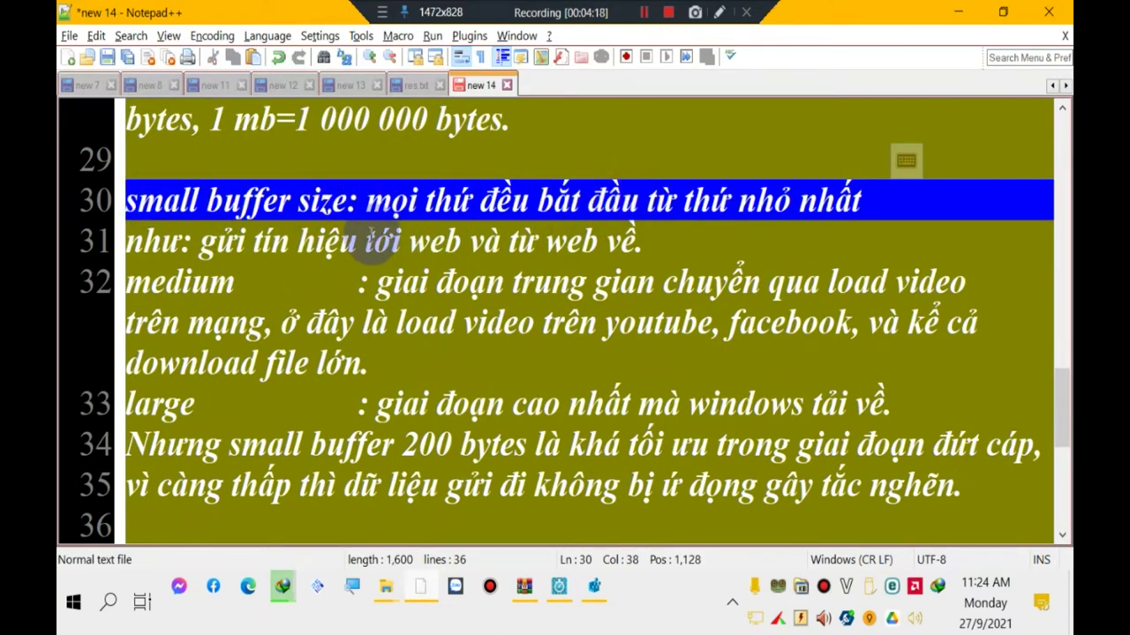
{"action": "left_click", "coordinate": [356, 240]}
{"action": "left_click", "coordinate": [433, 239]}
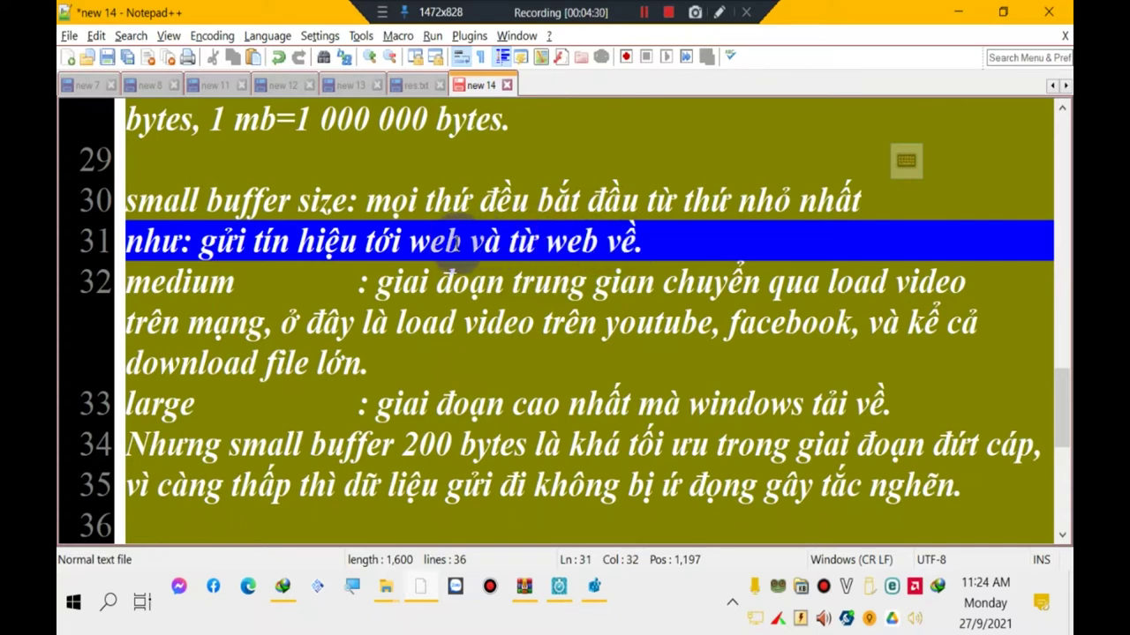
{"action": "left_click", "coordinate": [510, 240]}
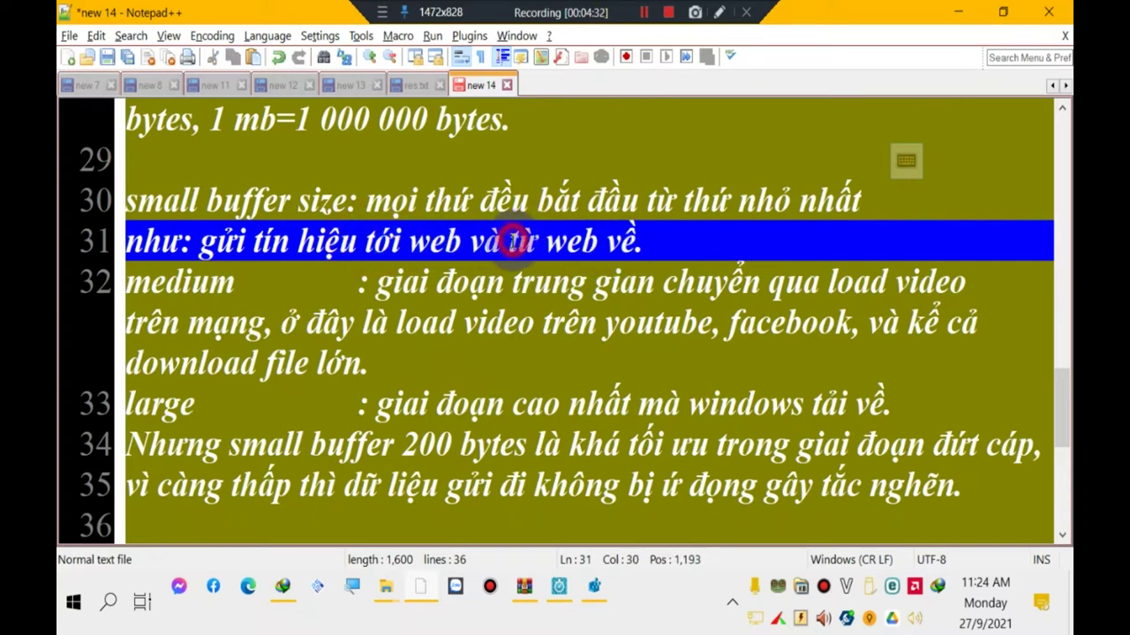
{"action": "scroll", "coordinate": [308, 297], "scroll_direction": "down", "scroll_amount": 1}
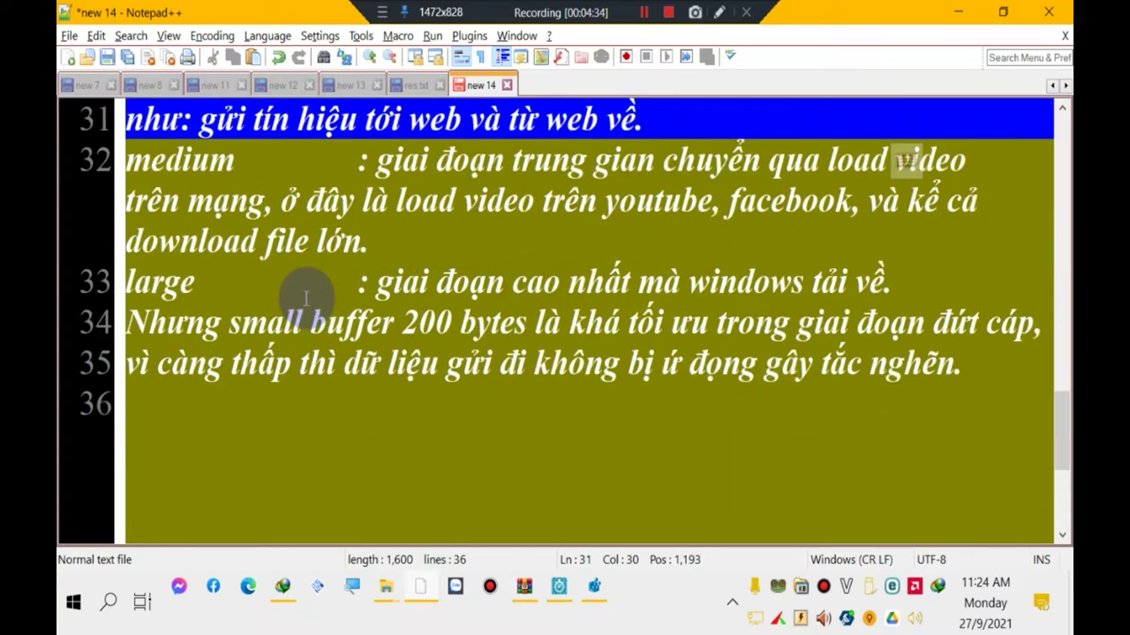
{"action": "scroll", "coordinate": [303, 295], "scroll_direction": "up", "scroll_amount": 1}
{"action": "left_click", "coordinate": [236, 201]}
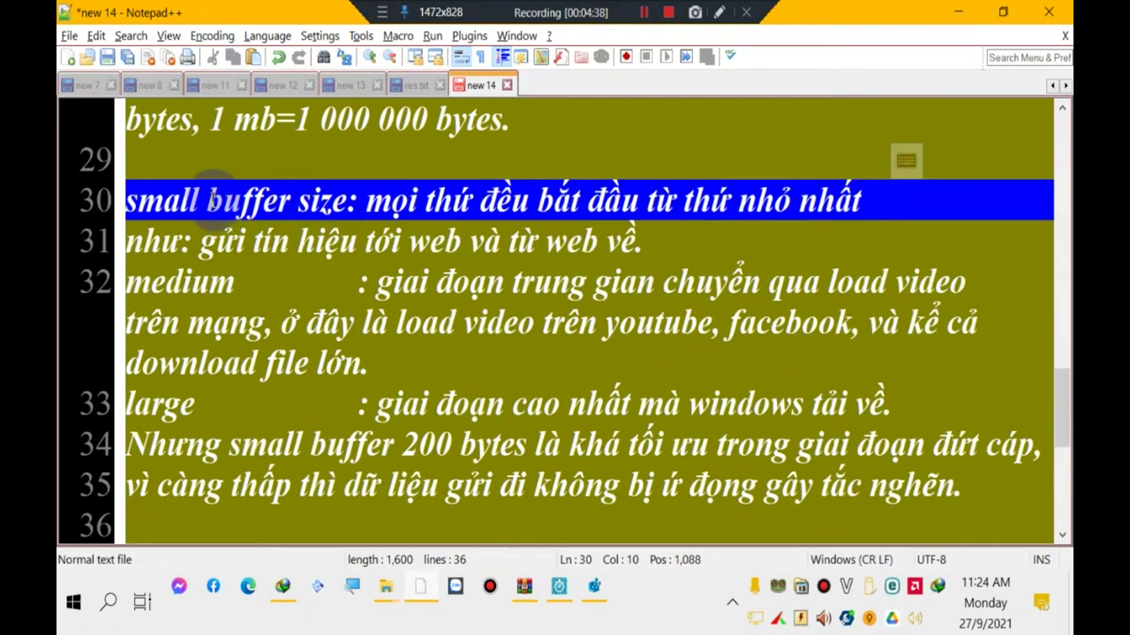
{"action": "double_click", "coordinate": [237, 200]}
{"action": "left_click", "coordinate": [320, 199]}
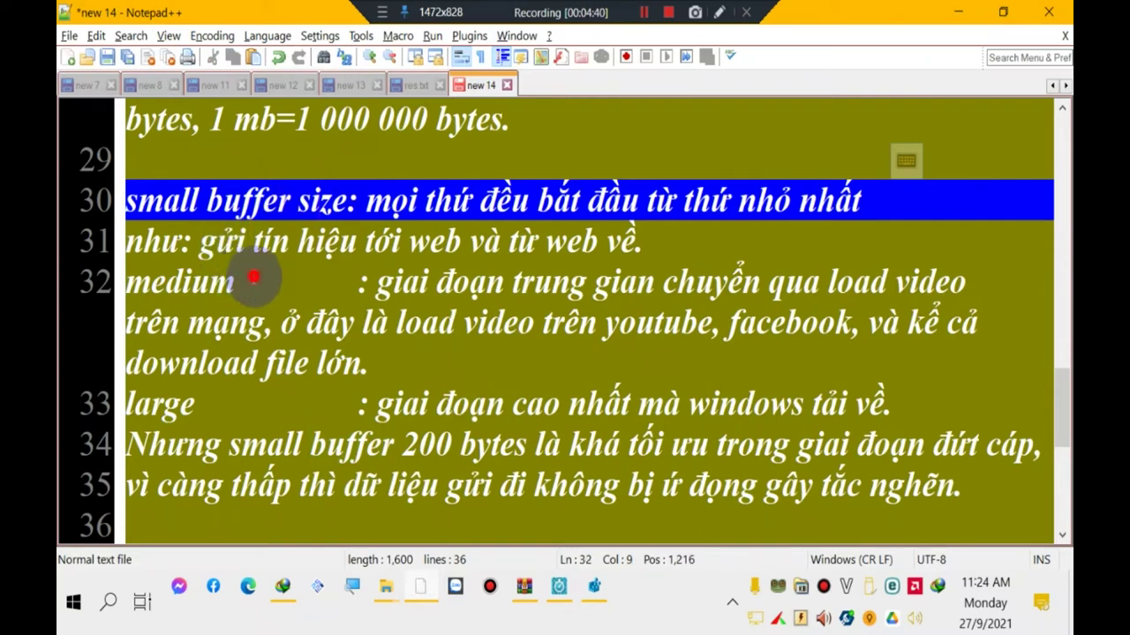
- Examine the note explaining the medium buffer stage for loading online videos and downloading large files
{"action": "left_click", "coordinate": [253, 277]}
{"action": "left_click", "coordinate": [450, 283]}
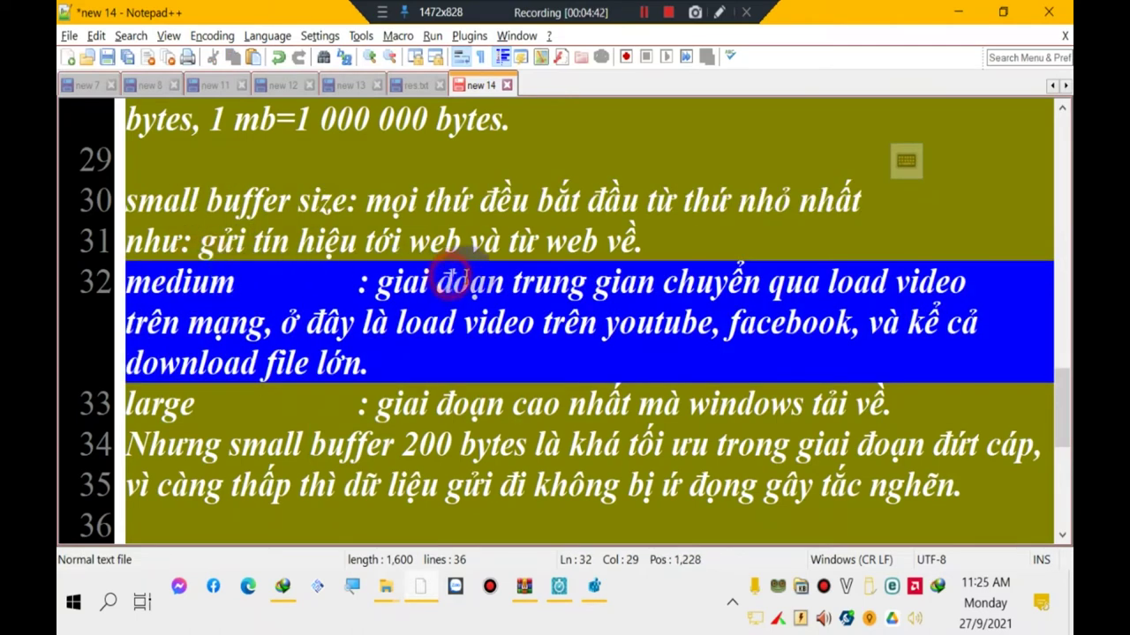
{"action": "left_click", "coordinate": [461, 269]}
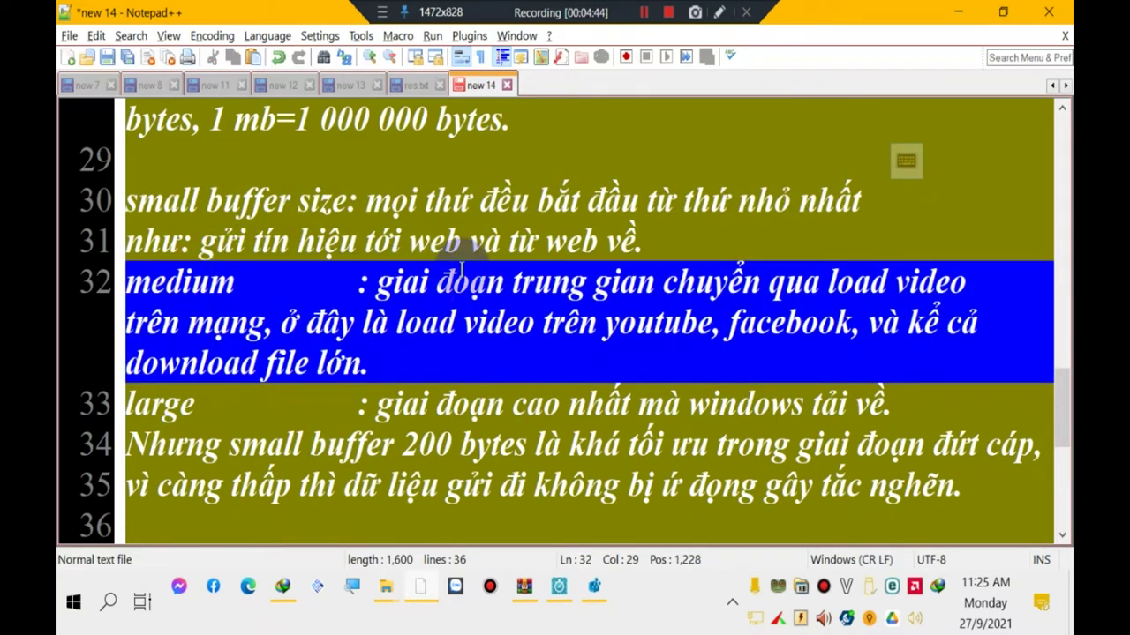
{"action": "key", "text": "alt+question"}
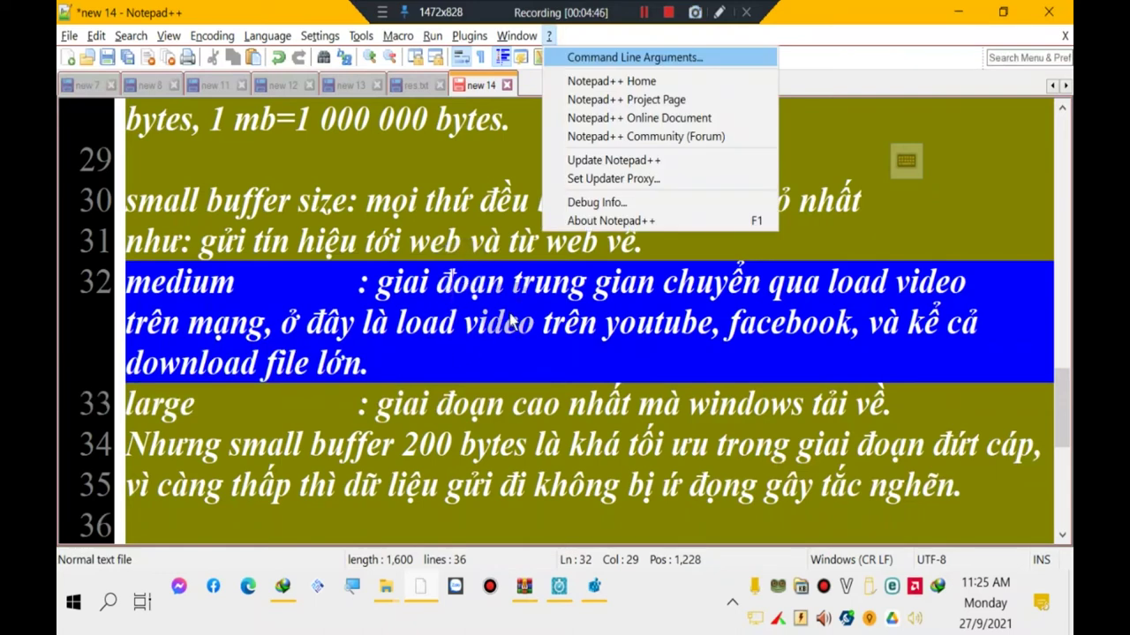
{"action": "key", "text": "Escape"}
{"action": "left_click", "coordinate": [572, 306]}
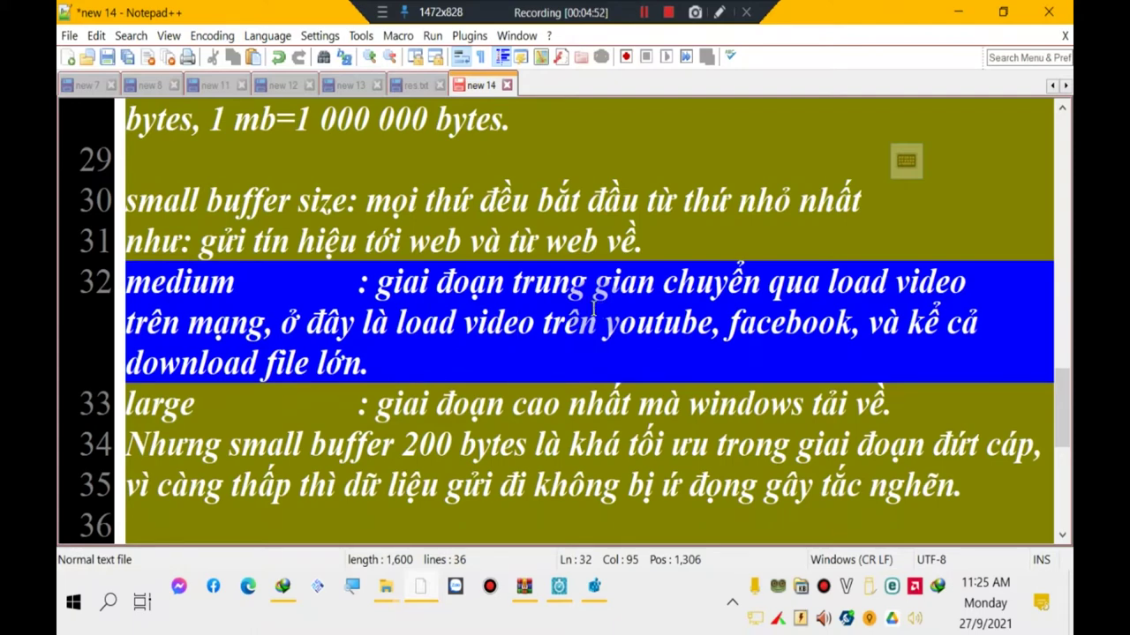
{"action": "scroll", "coordinate": [593, 304], "scroll_direction": "down", "scroll_amount": 2}
{"action": "scroll", "coordinate": [582, 302], "scroll_direction": "up", "scroll_amount": 2}
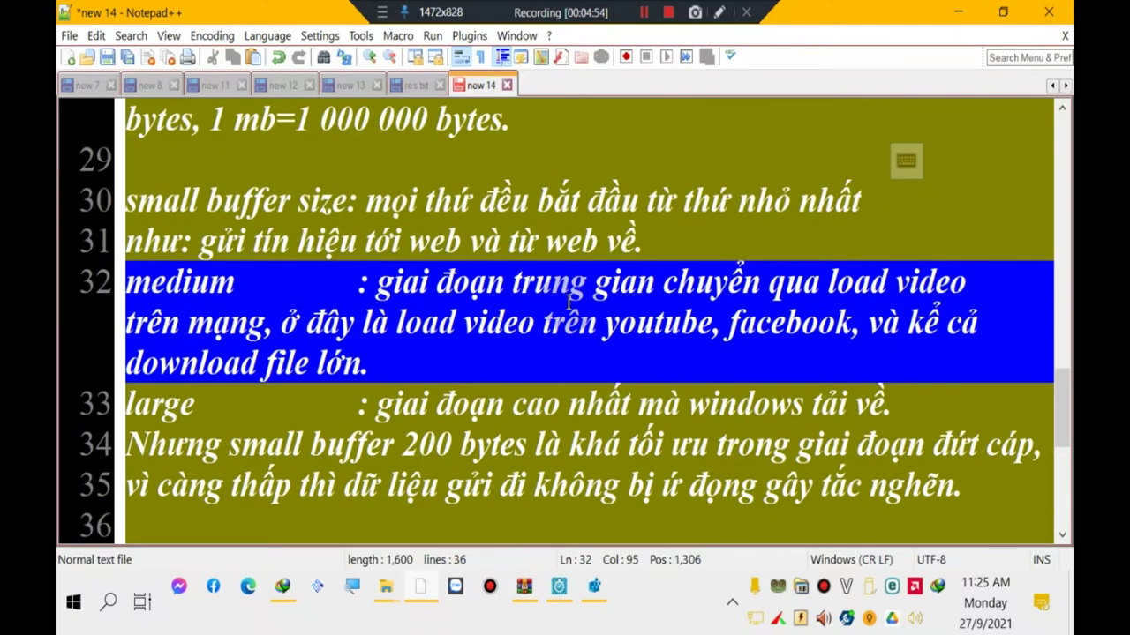
- Insert "có tốc độ" before "cao nhất" in the note describing the large buffer stage
{"action": "scroll", "coordinate": [572, 296], "scroll_direction": "down", "scroll_amount": 1}
{"action": "left_click", "coordinate": [364, 280]}
{"action": "left_click_drag", "start_coordinate": [225, 281], "coordinate": [315, 281]}
{"action": "left_click", "coordinate": [214, 281]}
{"action": "left_click_drag", "start_coordinate": [521, 281], "coordinate": [605, 285]}
{"action": "left_click", "coordinate": [501, 280]}
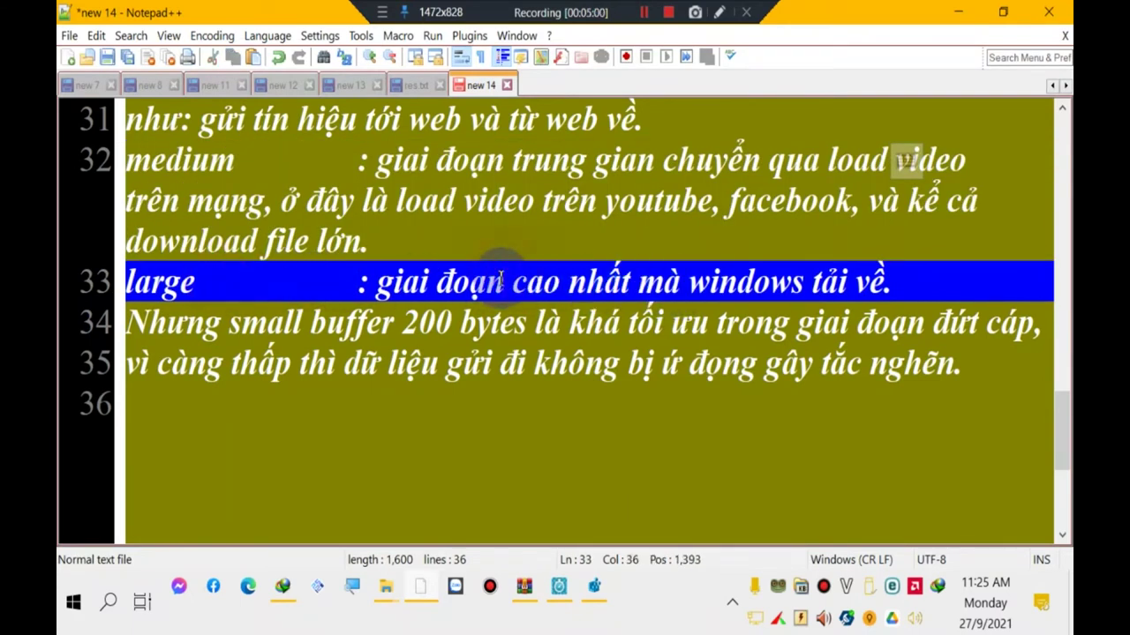
{"action": "type", "text": "có"}
{"action": "key", "text": "BackSpace"}
{"action": "key", "text": "BackSpace"}
{"action": "key", "text": "BackSpace"}
{"action": "key", "text": "BackSpace"}
{"action": "type", "text": "có tốc độ"}
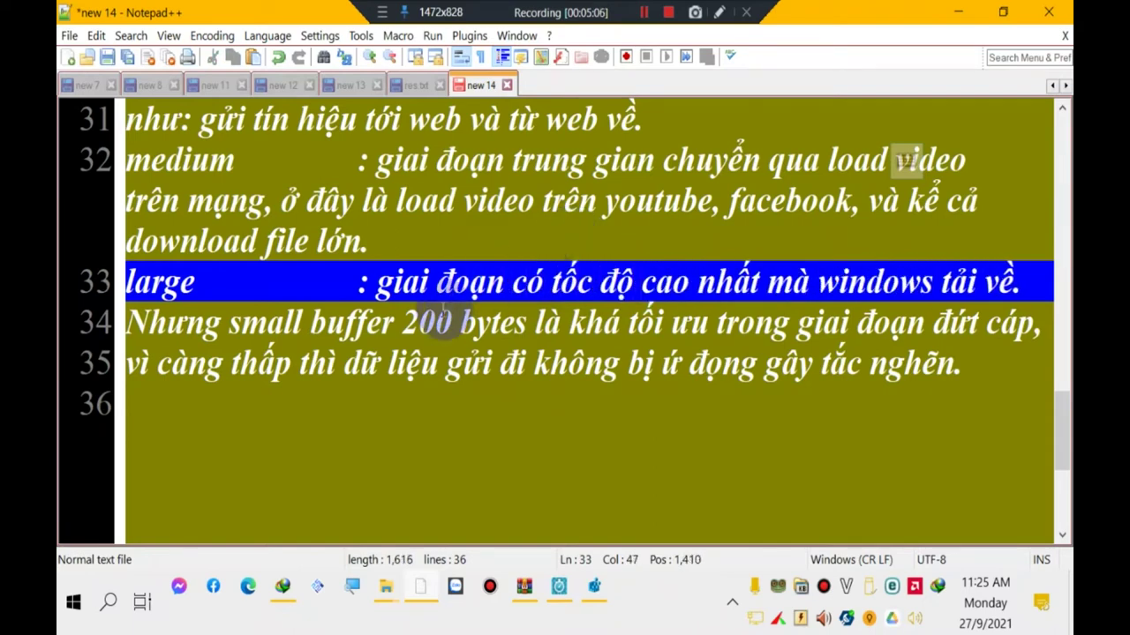
- Read the two closing lines on using a 200-byte small buffer to avoid congestion during cable breaks
{"action": "left_click", "coordinate": [433, 322]}
{"action": "left_click", "coordinate": [381, 320]}
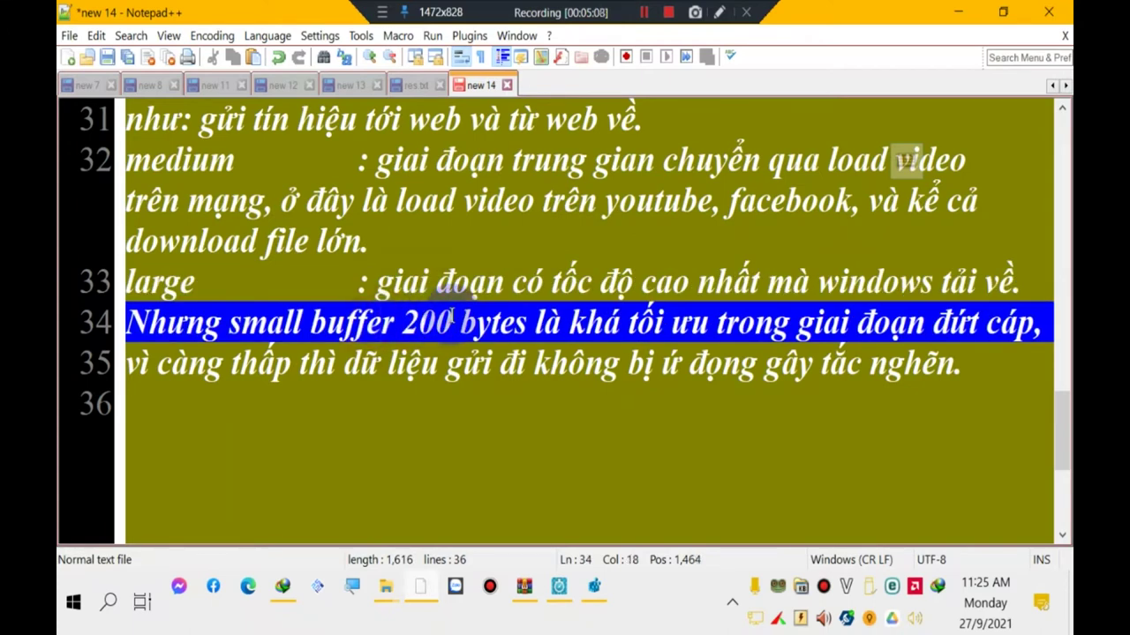
{"action": "left_click", "coordinate": [451, 322]}
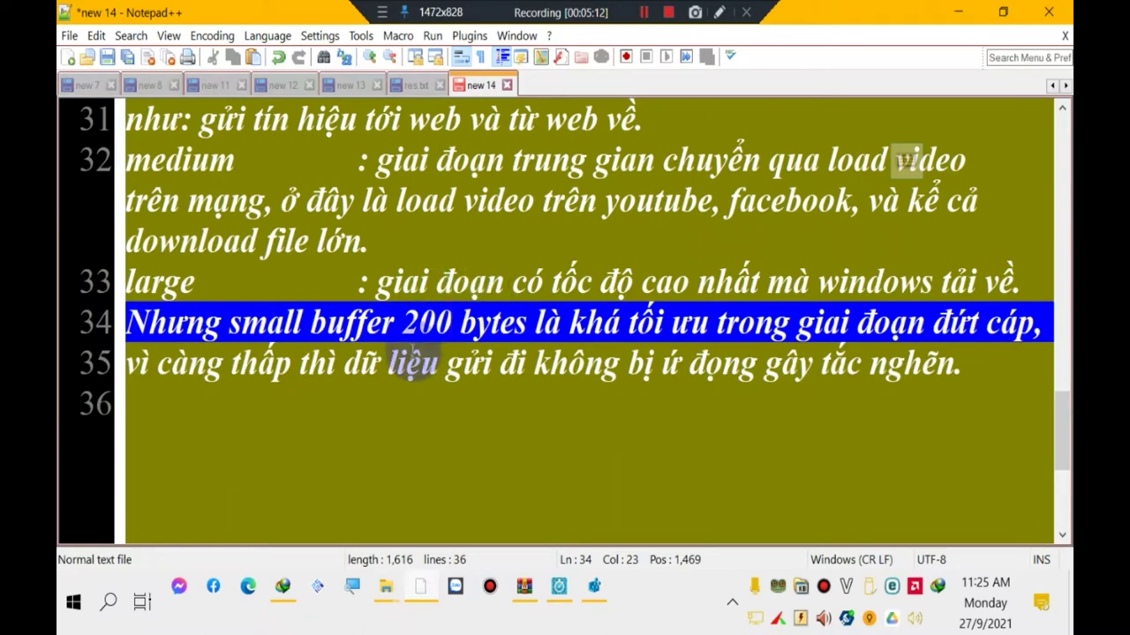
{"action": "left_click", "coordinate": [393, 361]}
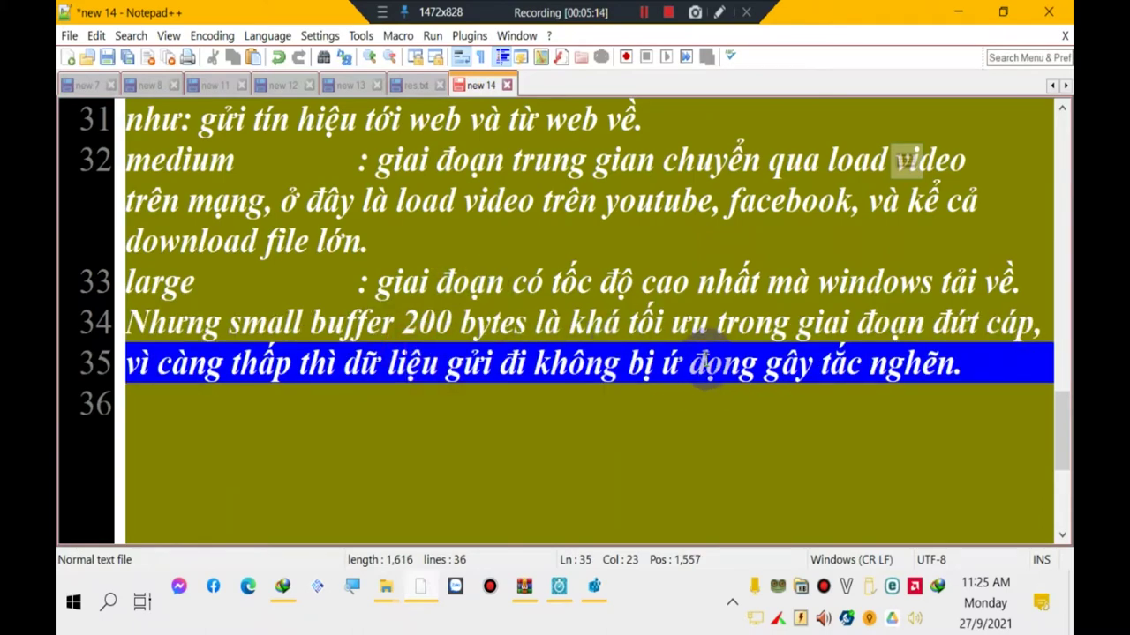
{"action": "scroll", "coordinate": [474, 345], "scroll_direction": "up", "scroll_amount": 1}
{"action": "scroll", "coordinate": [849, 317], "scroll_direction": "down", "scroll_amount": 2}
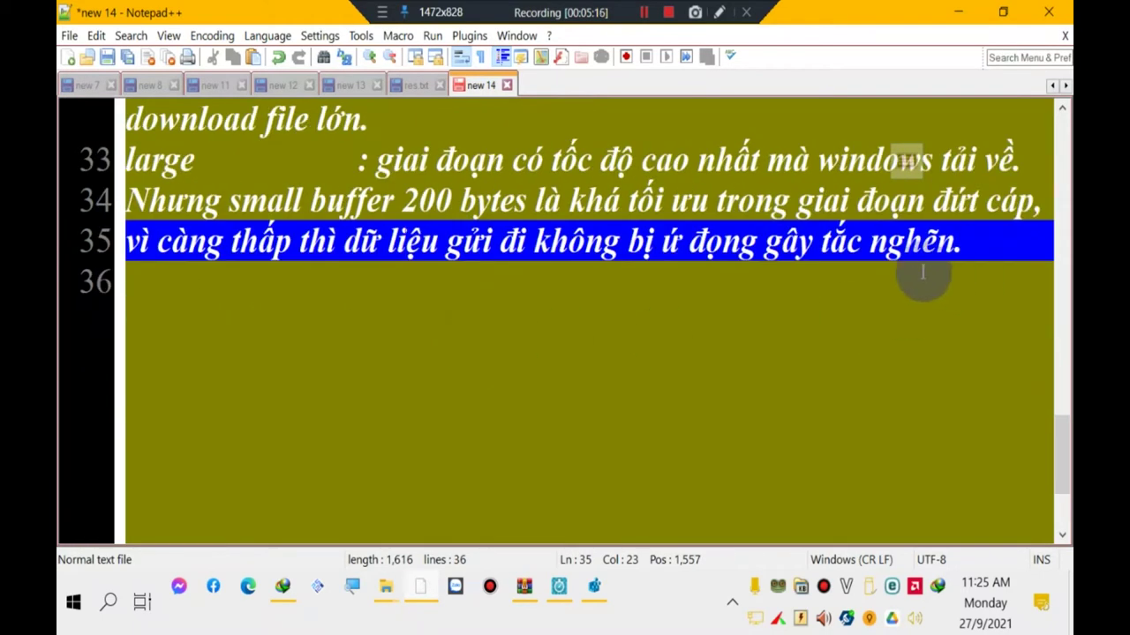
- Add the line "small: 100 000 000 bytes =100 mbps (load từ ổ cứng)" below the congestion note
{"action": "left_click", "coordinate": [1013, 243]}
{"action": "key", "text": "Return"}
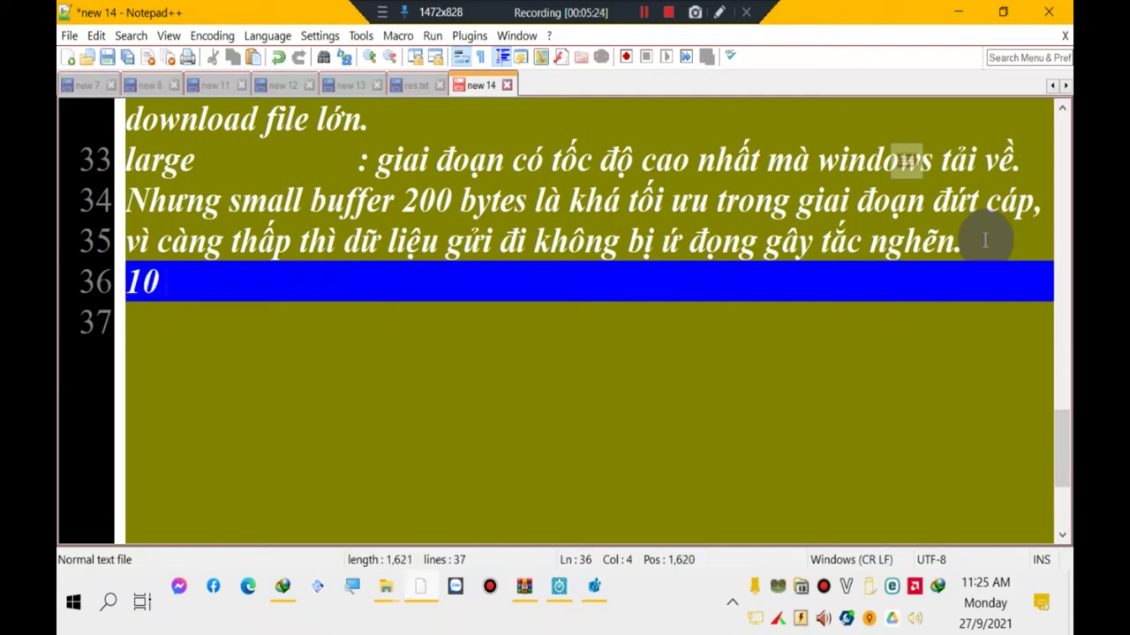
{"action": "type", "text": "10 000 000"}
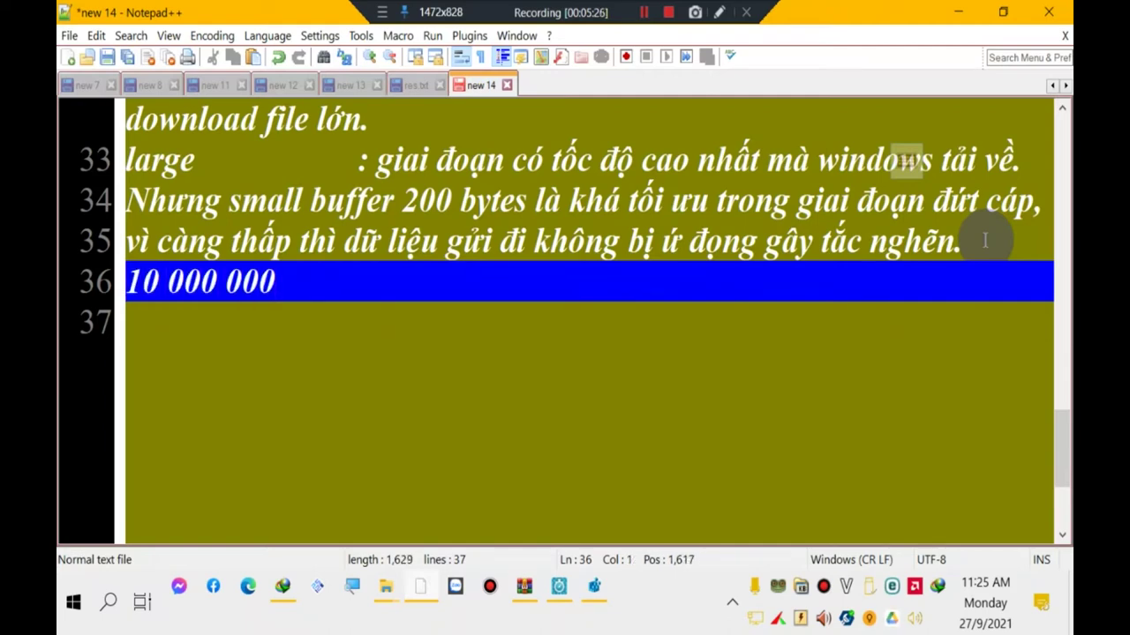
{"action": "type", "text": "small:"}
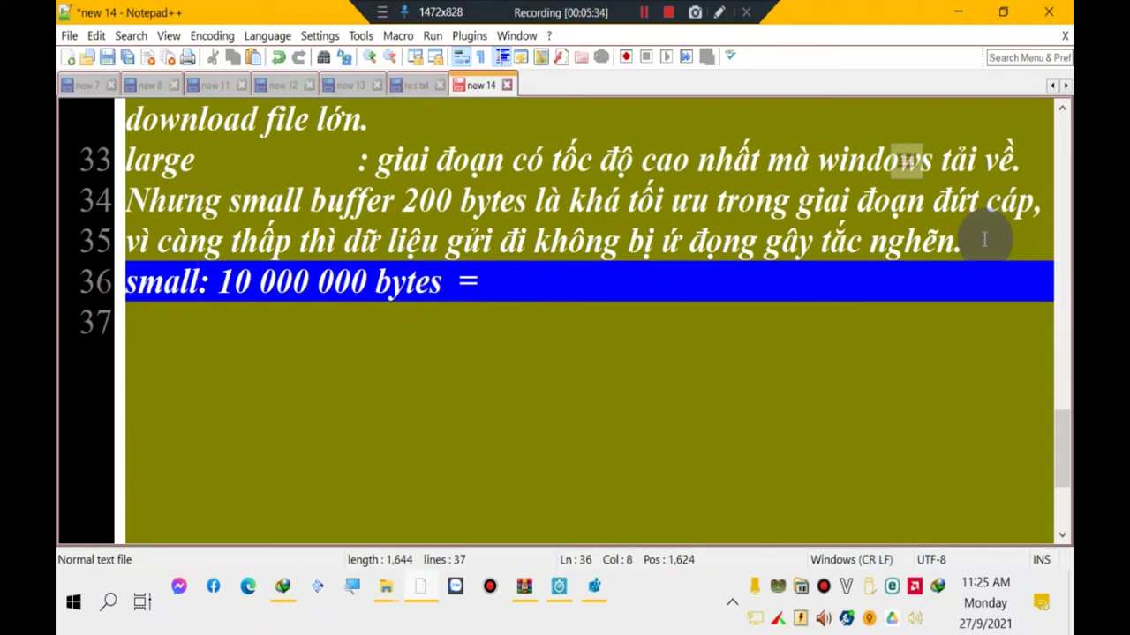
{"action": "type", "text": "0"}
{"action": "key", "text": "BackSpace"}
{"action": "type", "text": "0"}
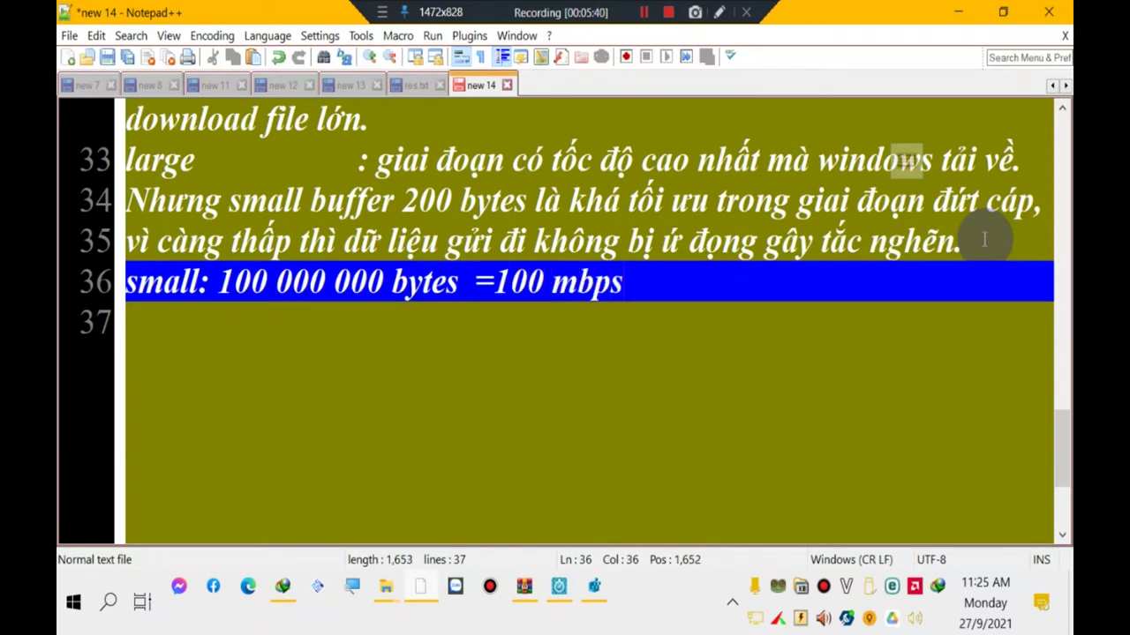
{"action": "type", "text": "load từ ổ cư"}
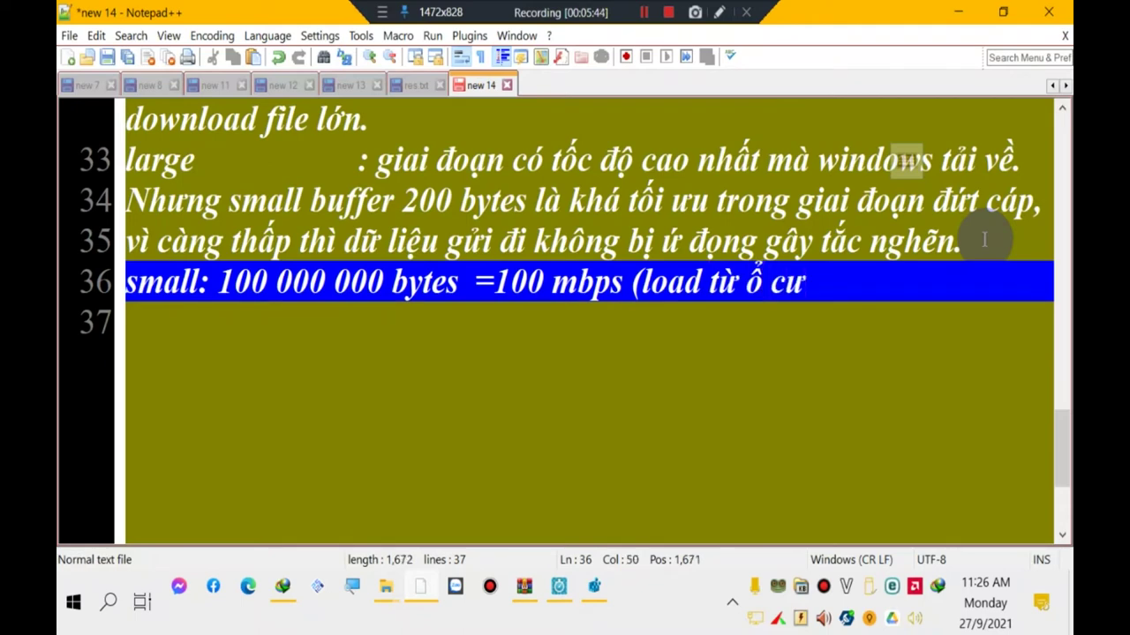
{"action": "key", "text": "BackSpace"}
{"action": "type", "text": "ứng)"}
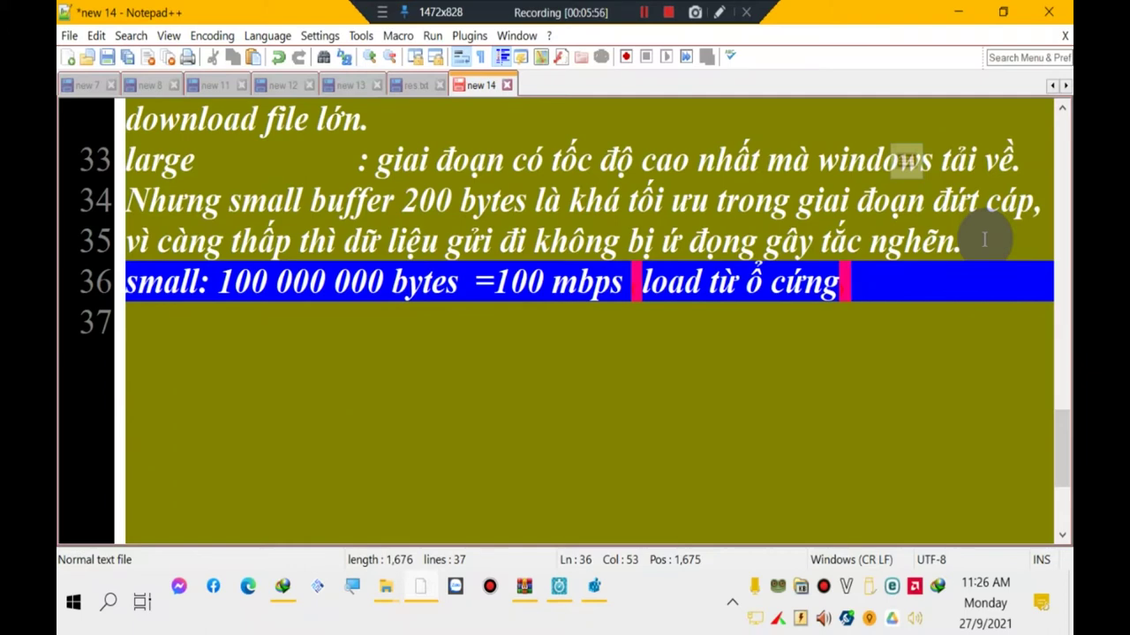
- Compare the new 100 000 000 bytes line with the 200-byte small buffer recommendation in the notes
{"action": "left_click", "coordinate": [984, 240]}
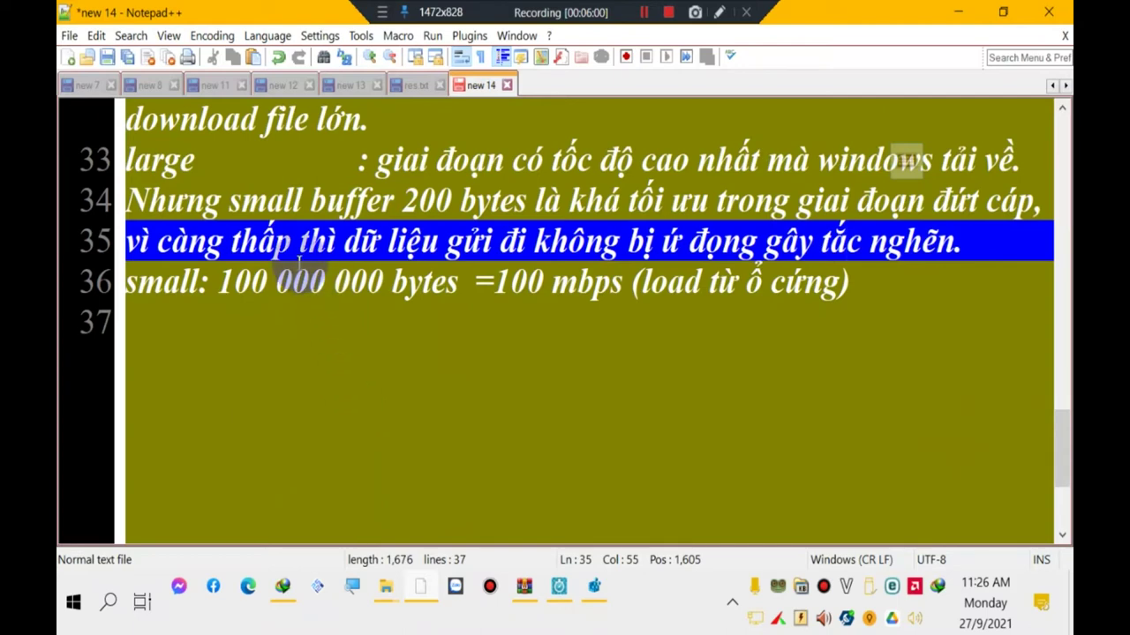
{"action": "left_click", "coordinate": [250, 281]}
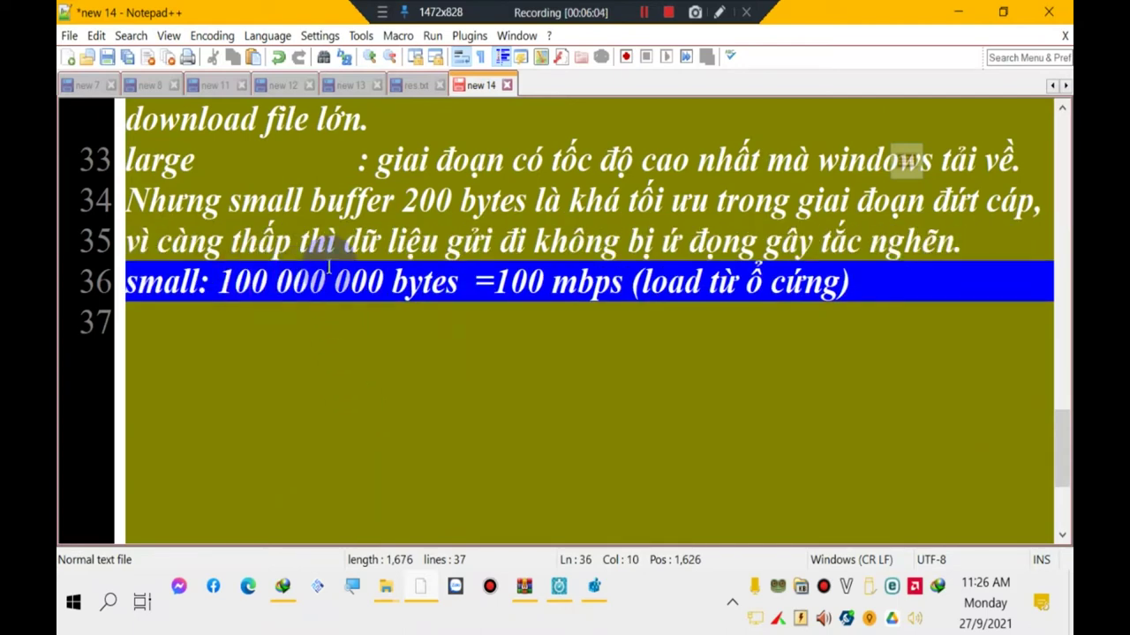
{"action": "left_click", "coordinate": [468, 245]}
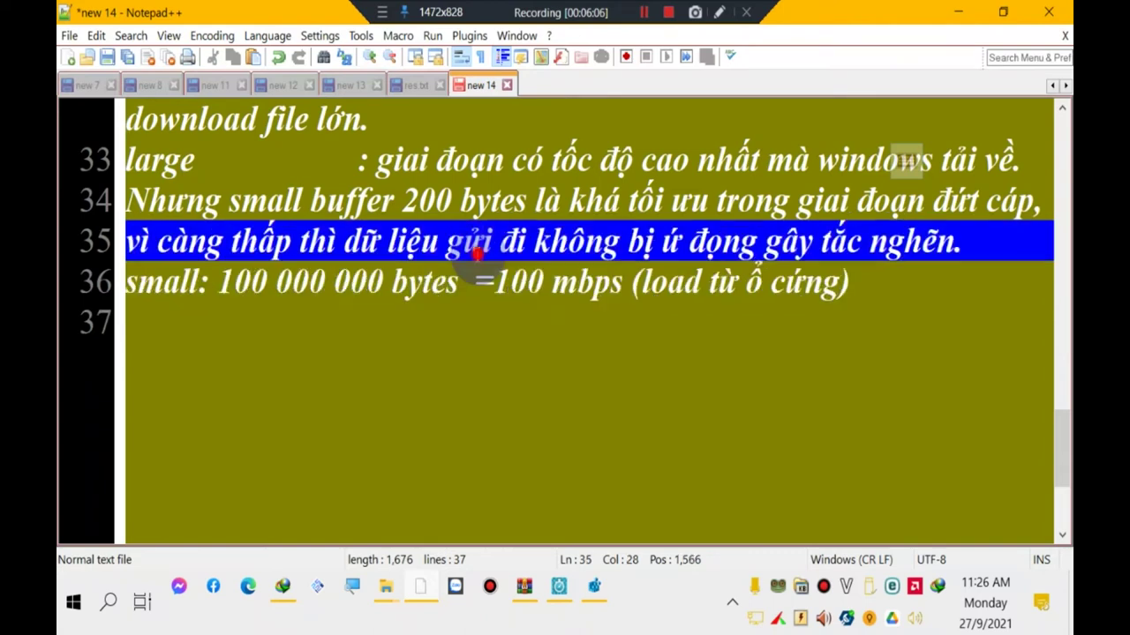
{"action": "left_click", "coordinate": [472, 284]}
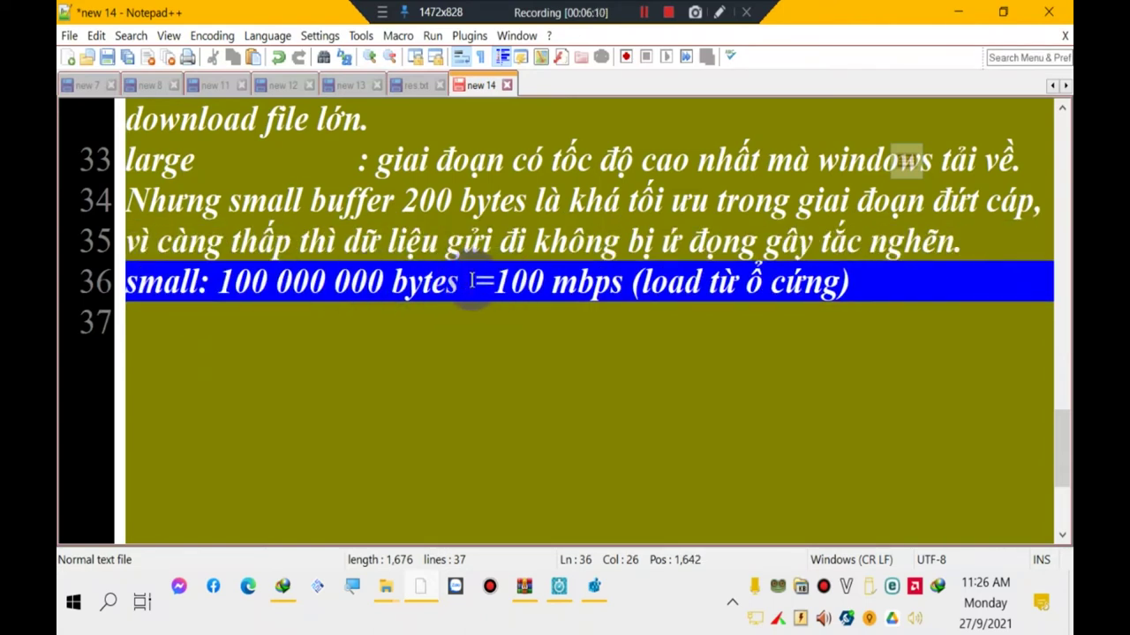
{"action": "scroll", "coordinate": [429, 288], "scroll_direction": "up", "scroll_amount": 2}
{"action": "scroll", "coordinate": [437, 318], "scroll_direction": "down", "scroll_amount": 1}
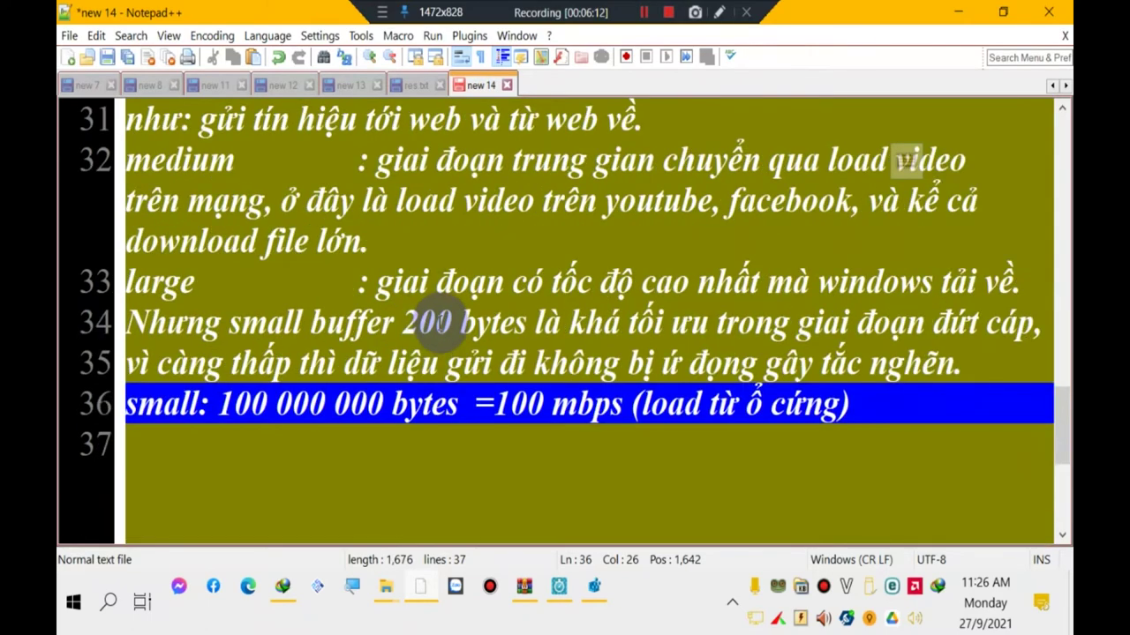
{"action": "left_click_drag", "start_coordinate": [422, 323], "coordinate": [451, 323]}
- Switch to Auslogics BoostSpeed and run the Internet Optimizer's automatic optimization on the checked non-optimal parameters
{"action": "left_click", "coordinate": [597, 585]}
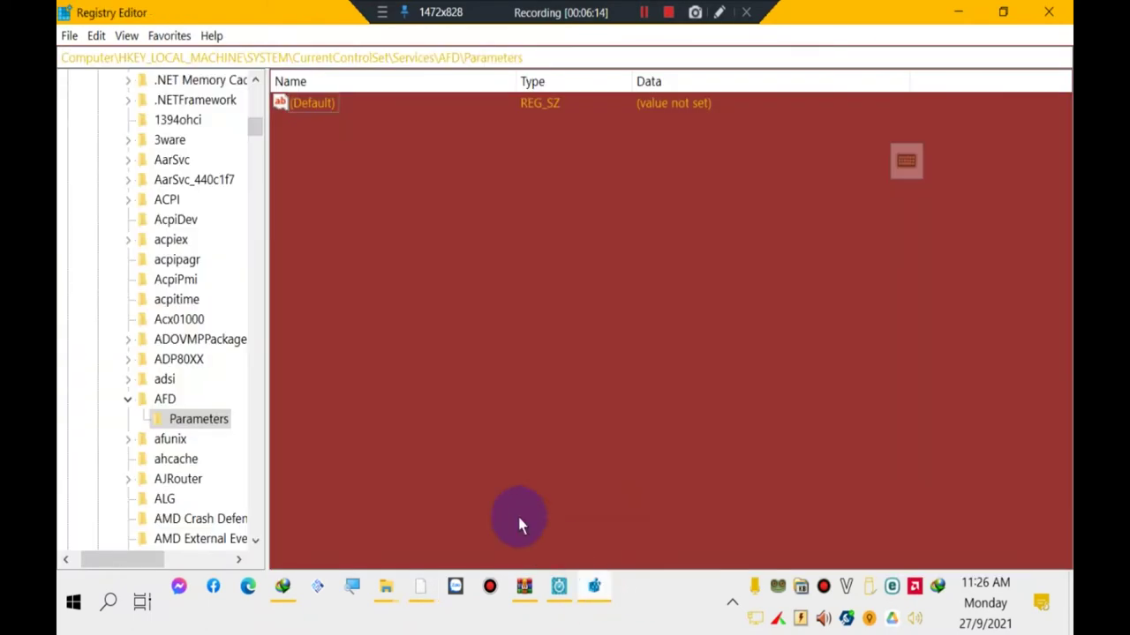
{"action": "left_click", "coordinate": [560, 586]}
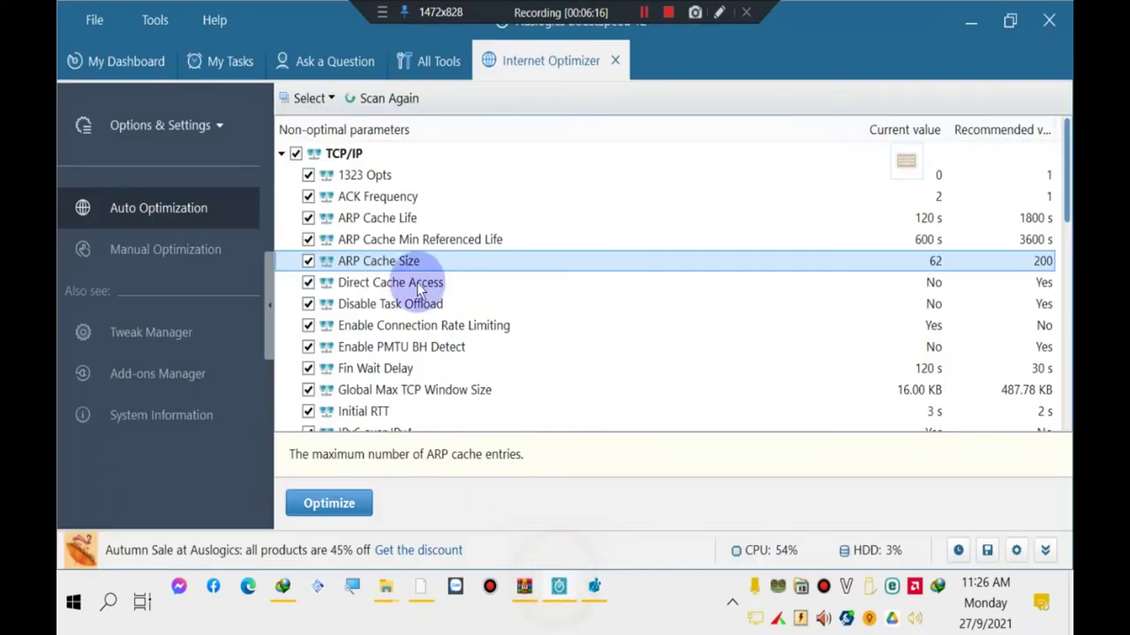
{"action": "left_click", "coordinate": [404, 325]}
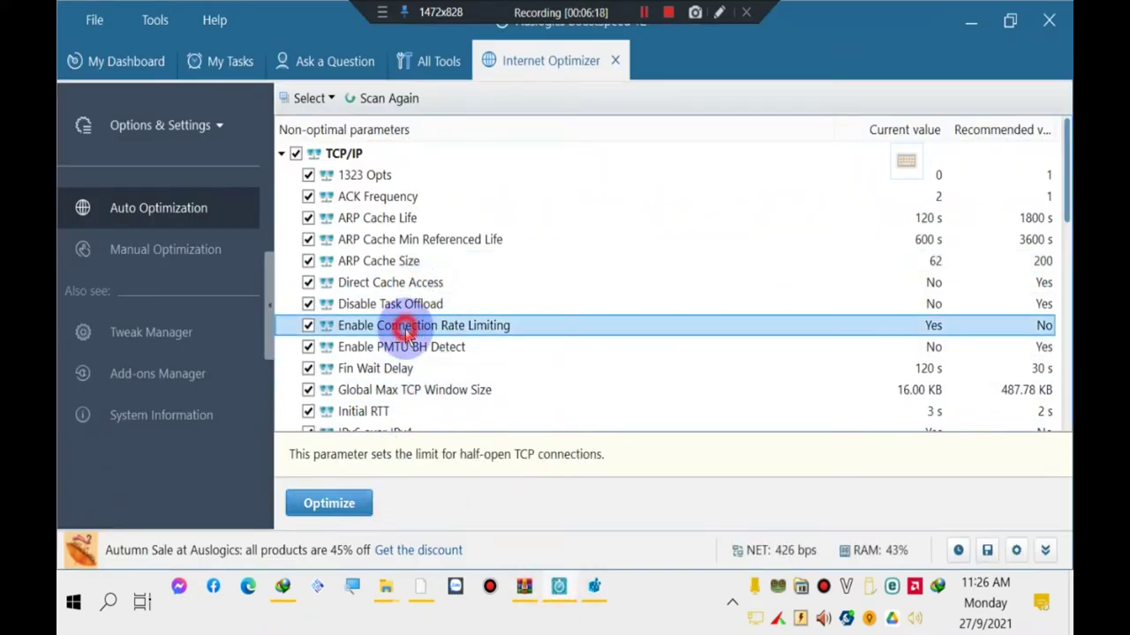
{"action": "scroll", "coordinate": [389, 362], "scroll_direction": "down", "scroll_amount": 2}
{"action": "left_click", "coordinate": [358, 503]}
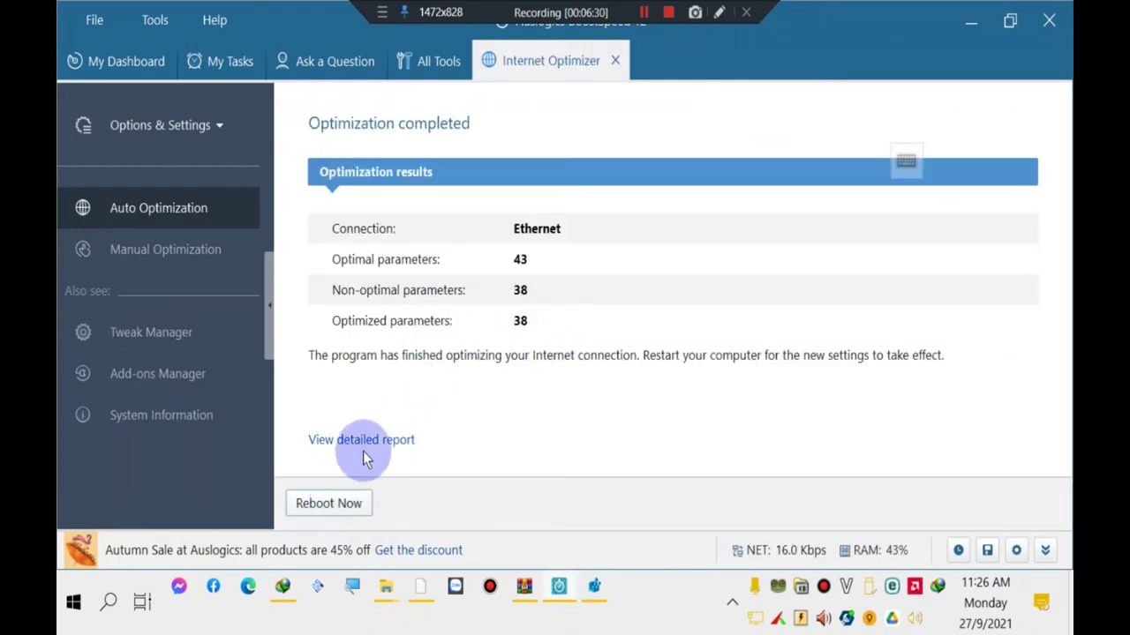
- Open Manual Optimization and review the Auto-Tuning choices with their descriptions, from Disabled to Experimental
{"action": "left_click", "coordinate": [195, 248]}
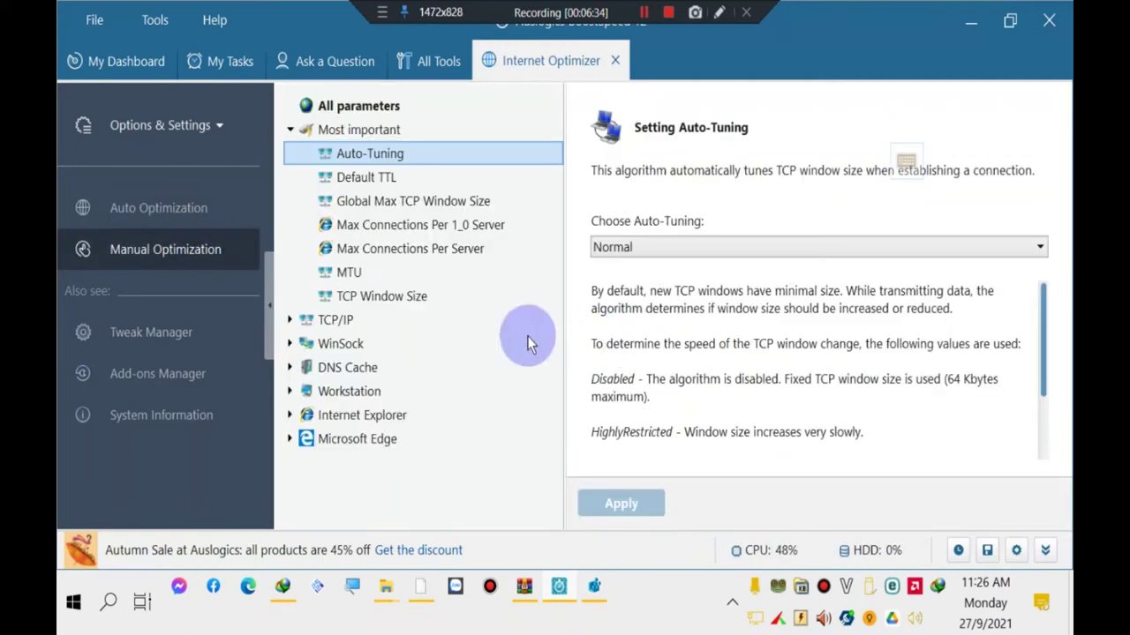
{"action": "left_click", "coordinate": [613, 247]}
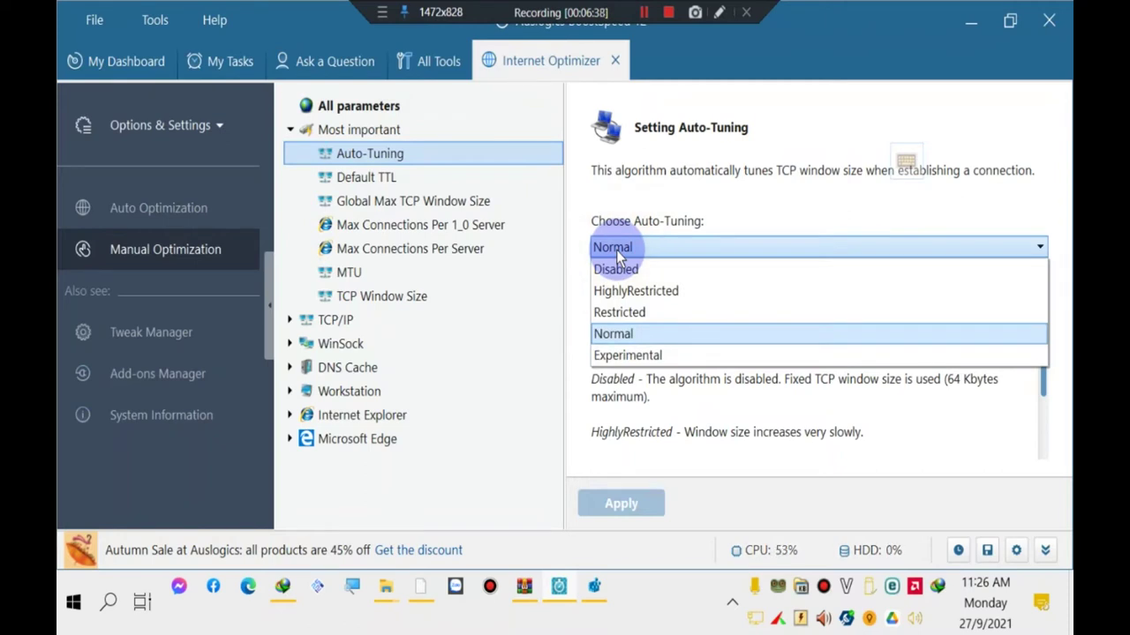
{"action": "left_click", "coordinate": [616, 250]}
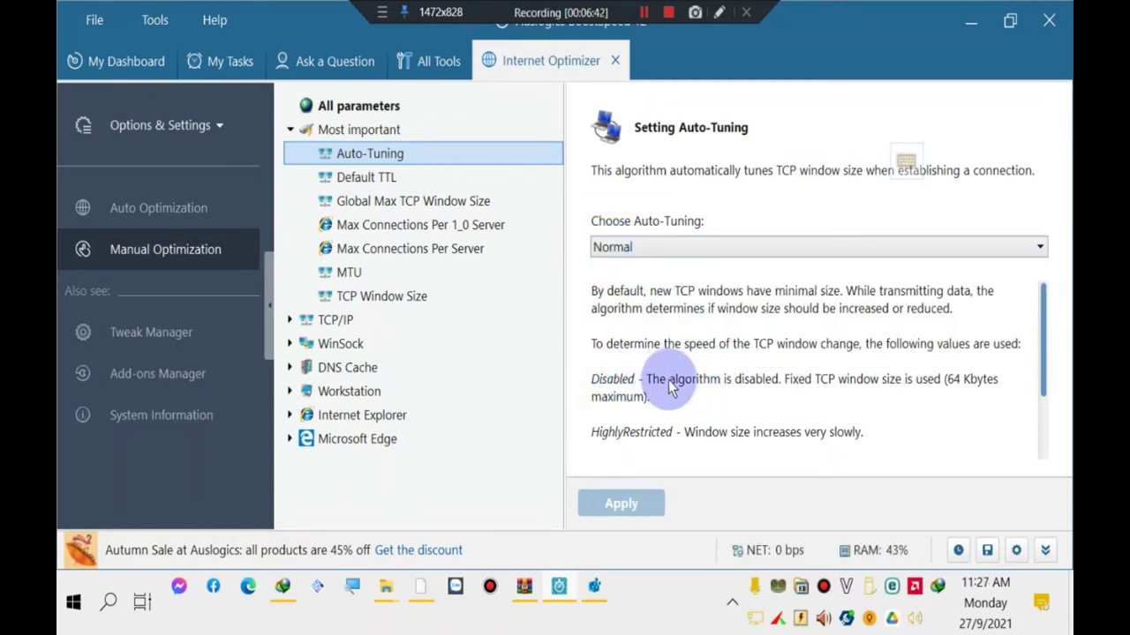
{"action": "scroll", "coordinate": [658, 401], "scroll_direction": "down", "scroll_amount": 2}
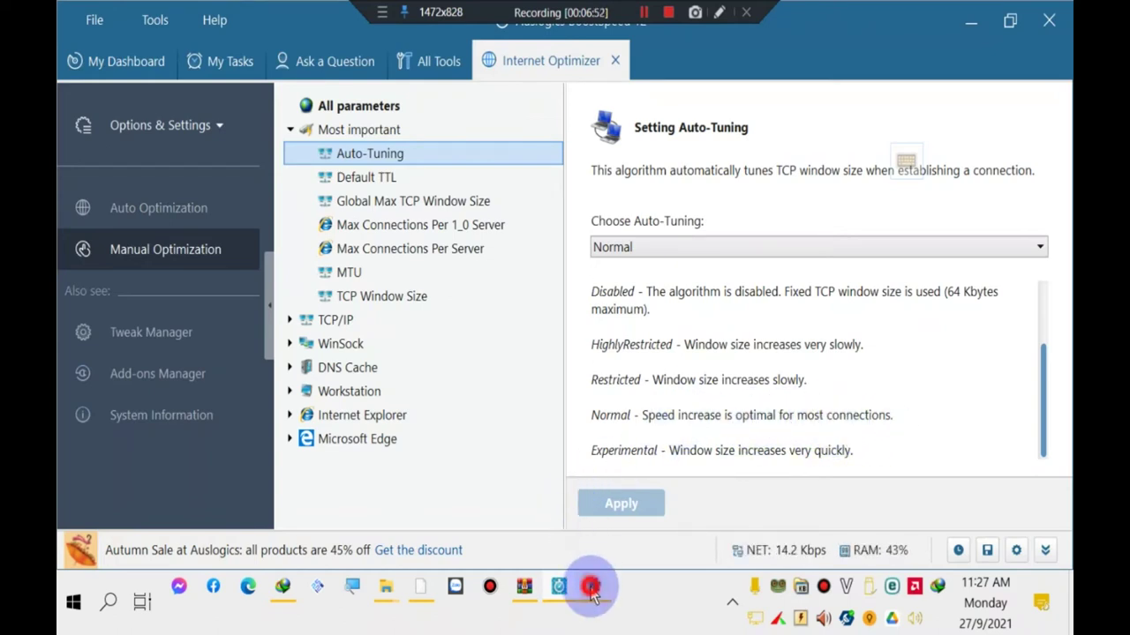
- Switch to the Notepad++ notes, reread the AFD parameters path and buffer size lines, and return to BoostSpeed
{"action": "left_click", "coordinate": [591, 587]}
{"action": "left_click", "coordinate": [603, 595]}
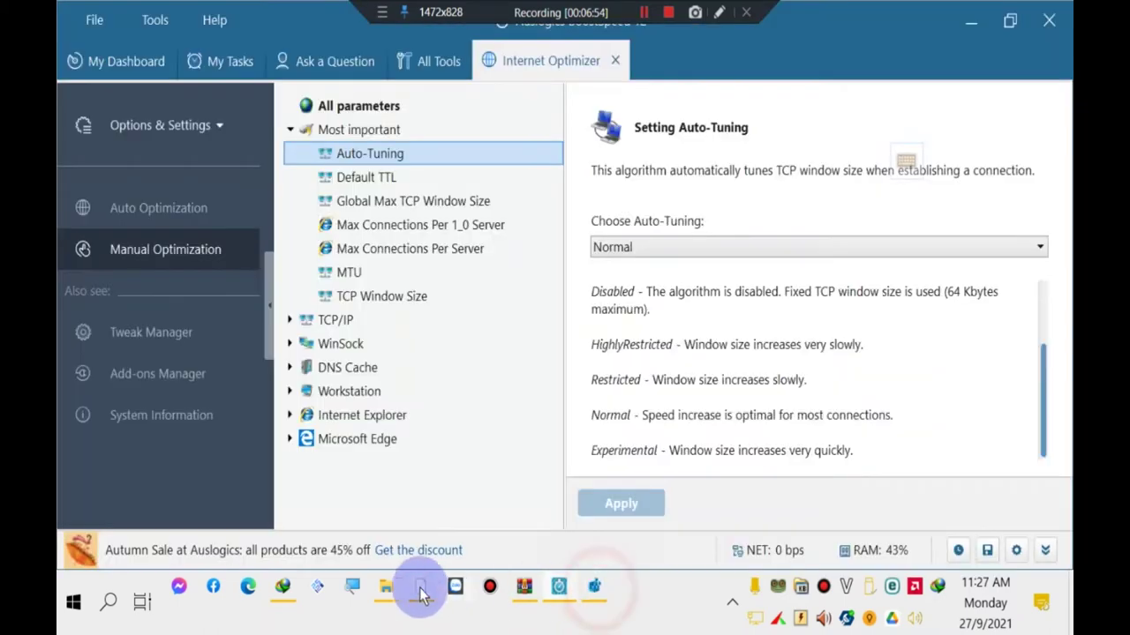
{"action": "left_click", "coordinate": [419, 588]}
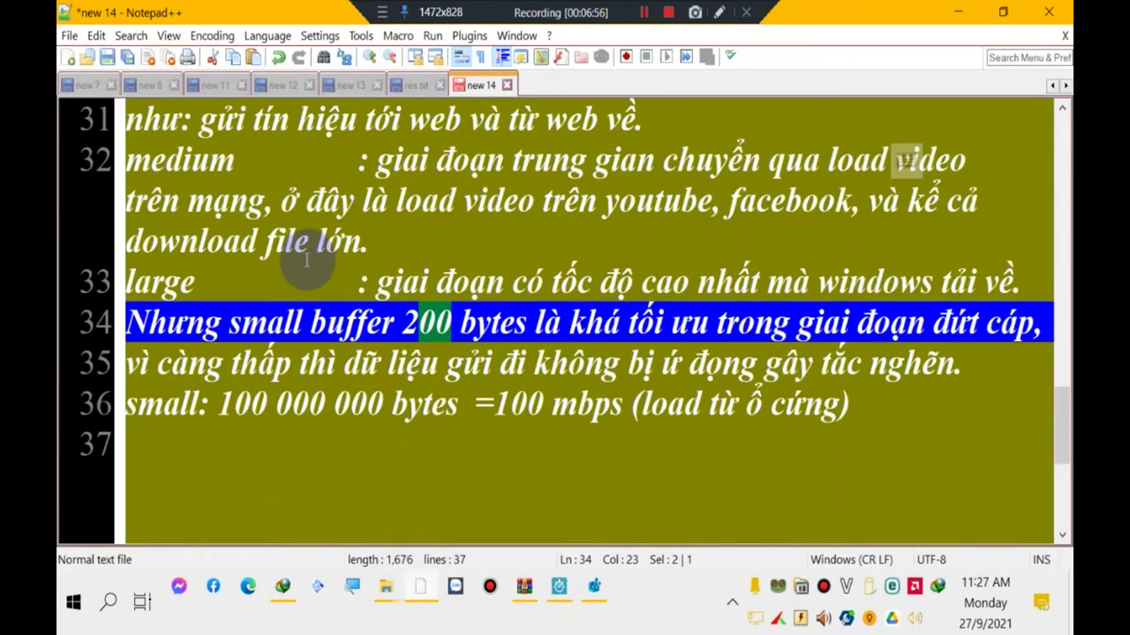
{"action": "scroll", "coordinate": [304, 265], "scroll_direction": "up", "scroll_amount": 2}
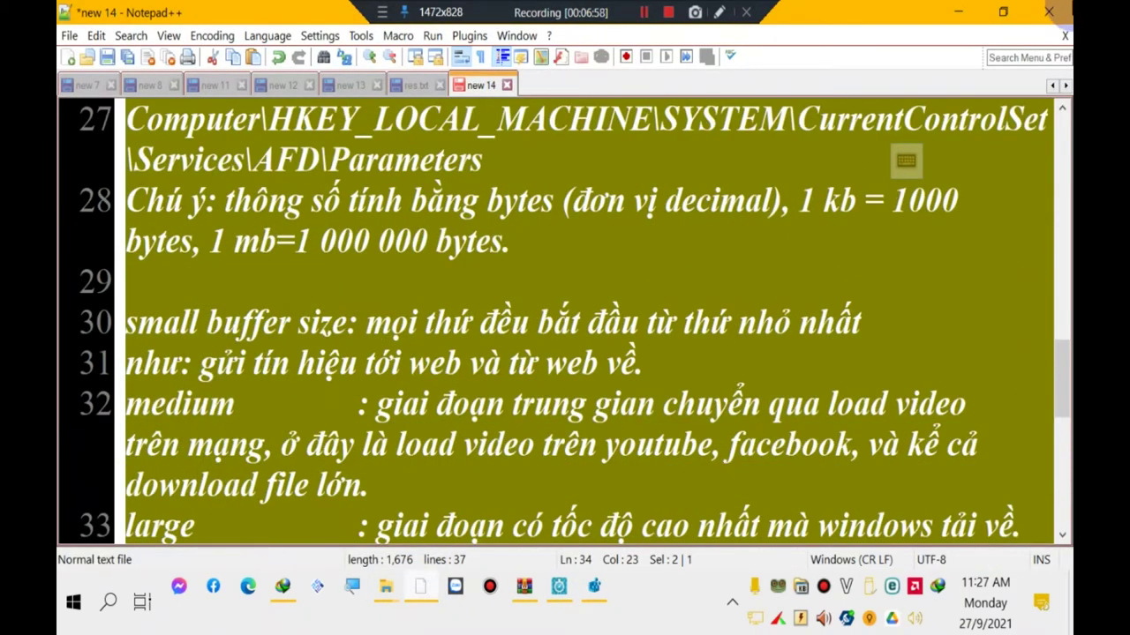
{"action": "left_click", "coordinate": [956, 11]}
- Set Auto-Tuning to Experimental and apply the change
{"action": "left_click", "coordinate": [676, 247]}
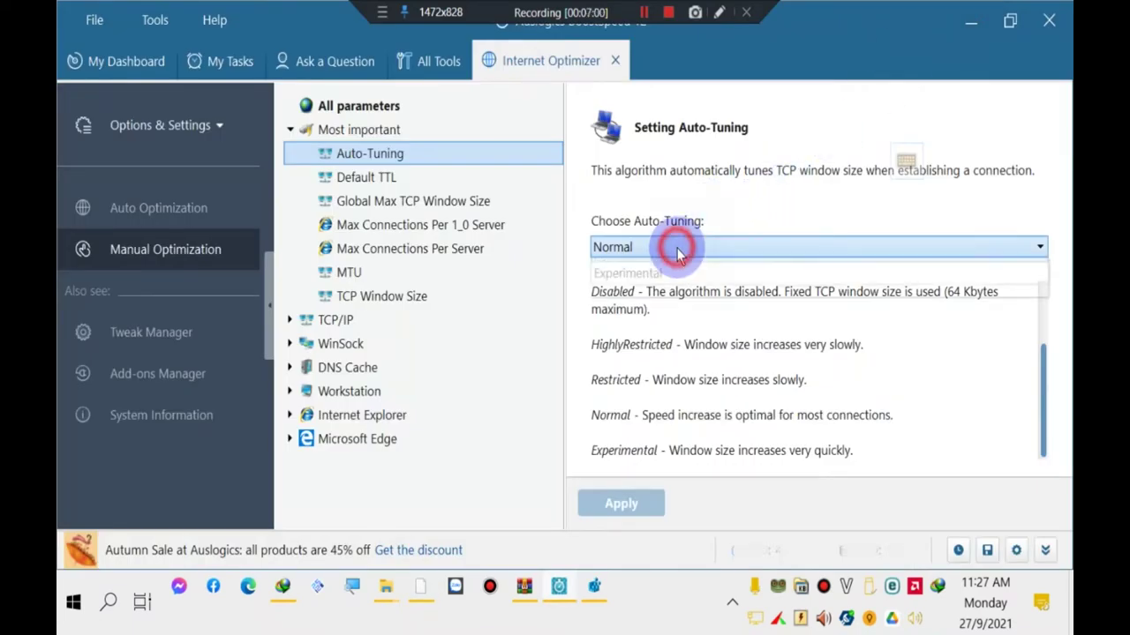
{"action": "left_click", "coordinate": [657, 355]}
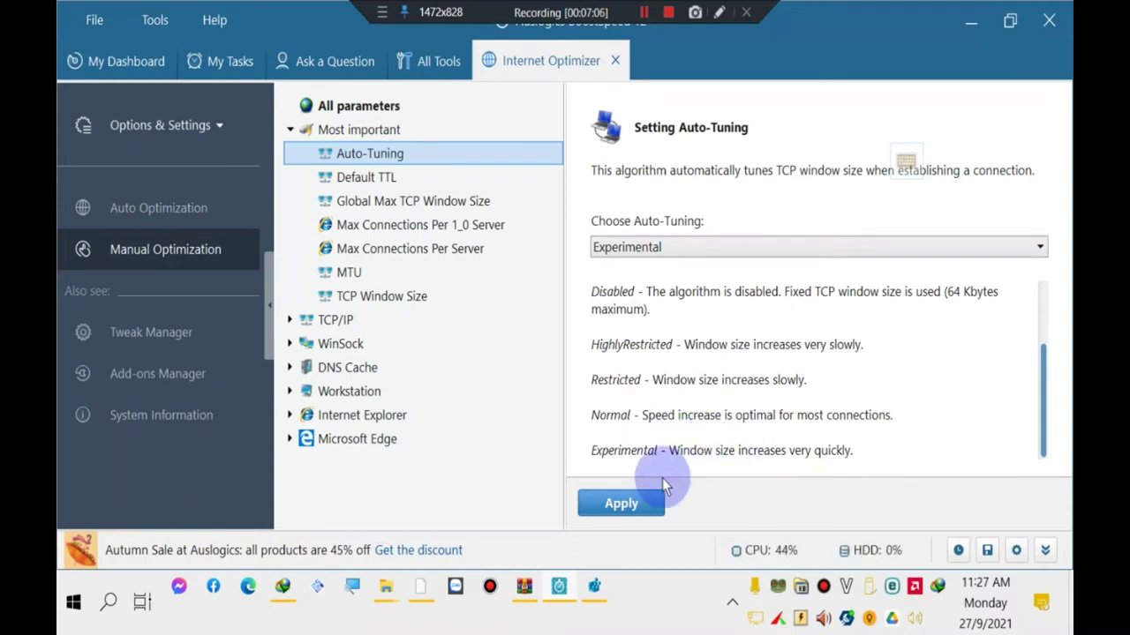
{"action": "left_click", "coordinate": [384, 154]}
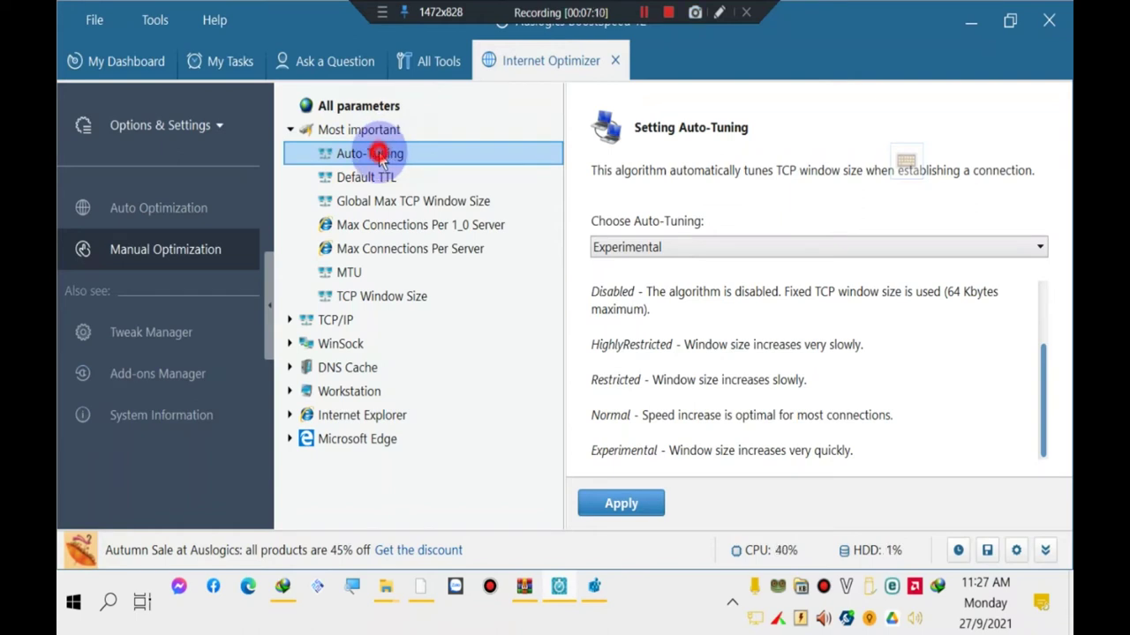
{"action": "left_click", "coordinate": [607, 503]}
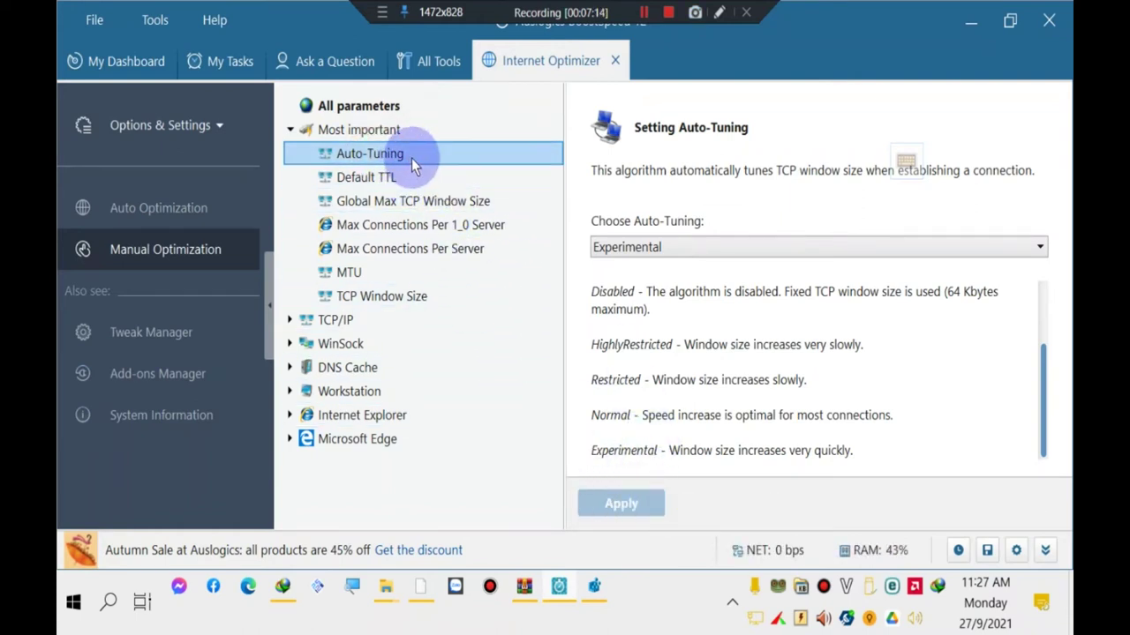
- Examine the details of the manually changed Internet Optimizer settings backup in the Rescue Center, and close it
{"action": "left_click", "coordinate": [987, 550]}
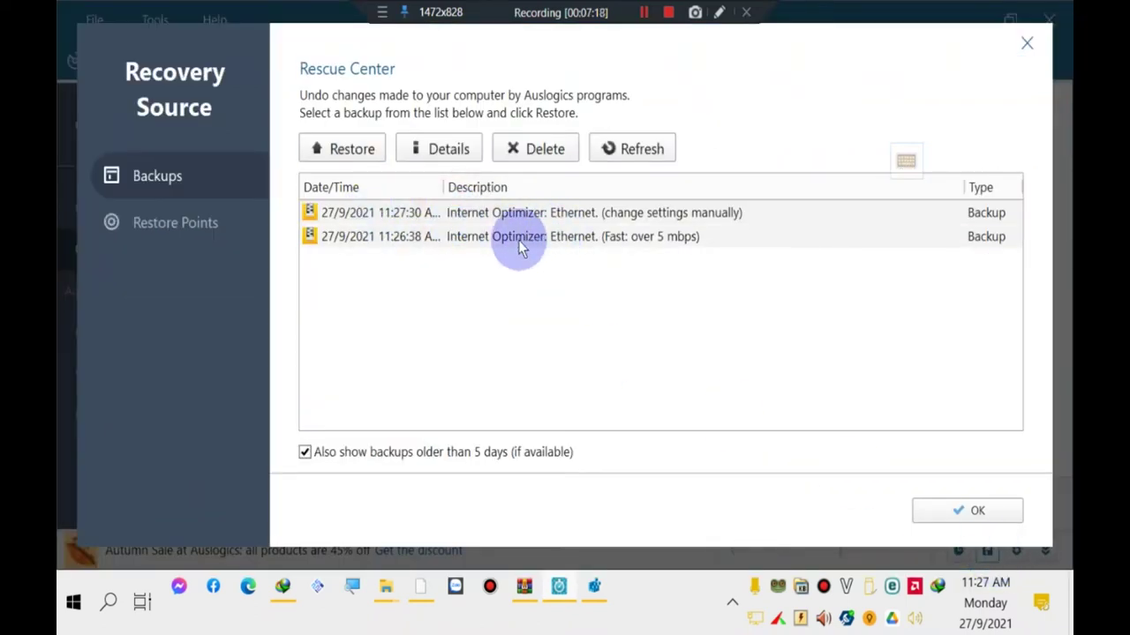
{"action": "right_click", "coordinate": [481, 215]}
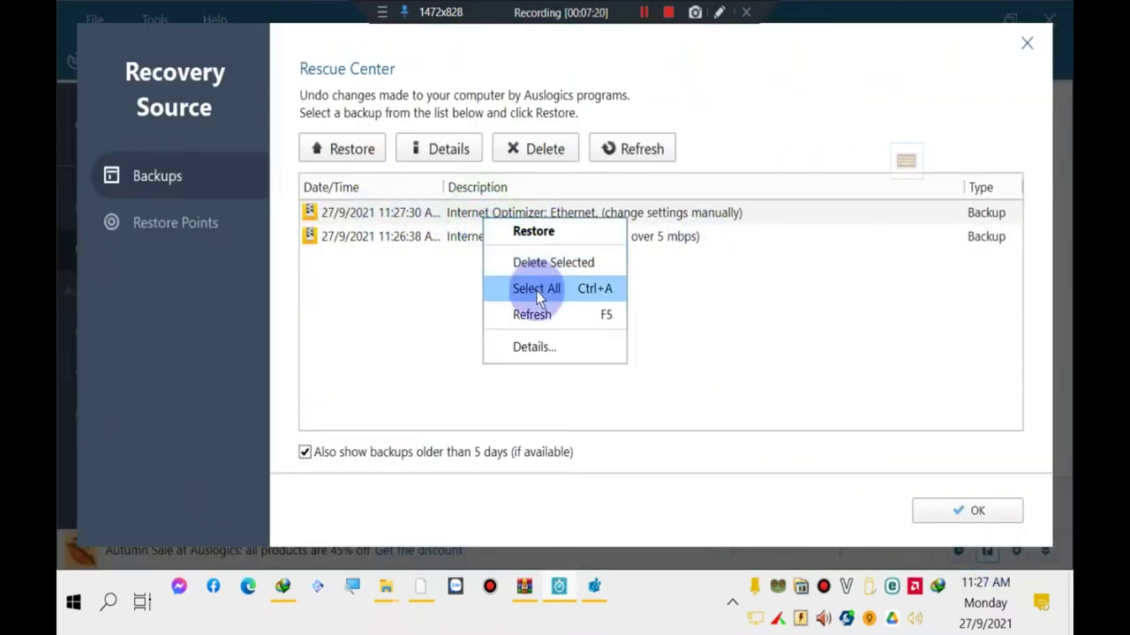
{"action": "left_click", "coordinate": [534, 345]}
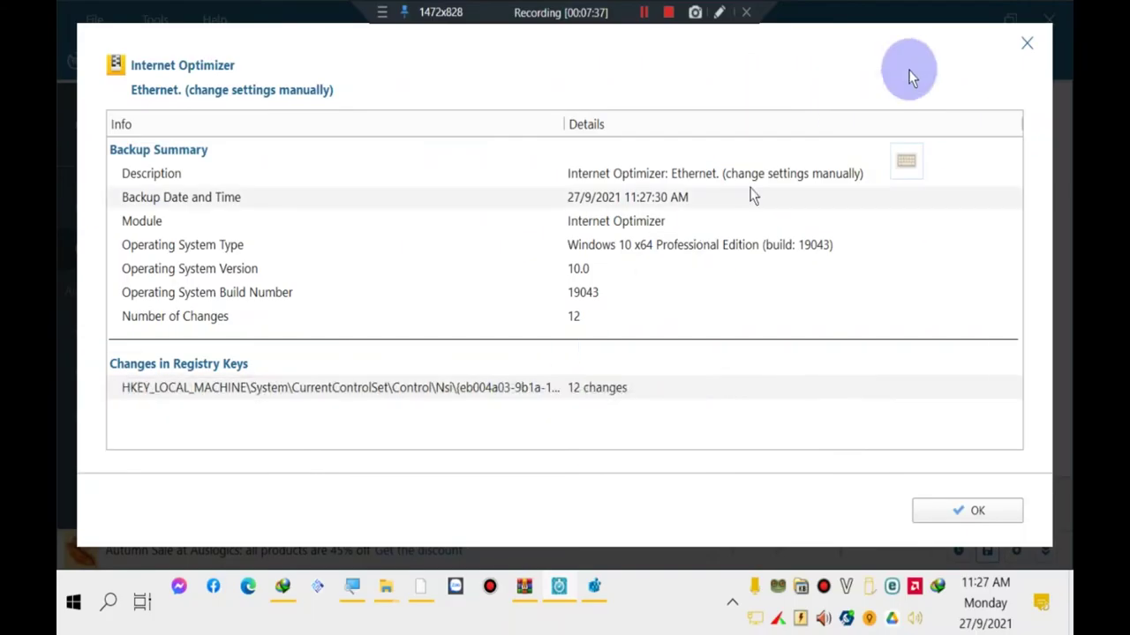
{"action": "left_click", "coordinate": [1017, 44]}
{"action": "left_click", "coordinate": [549, 262]}
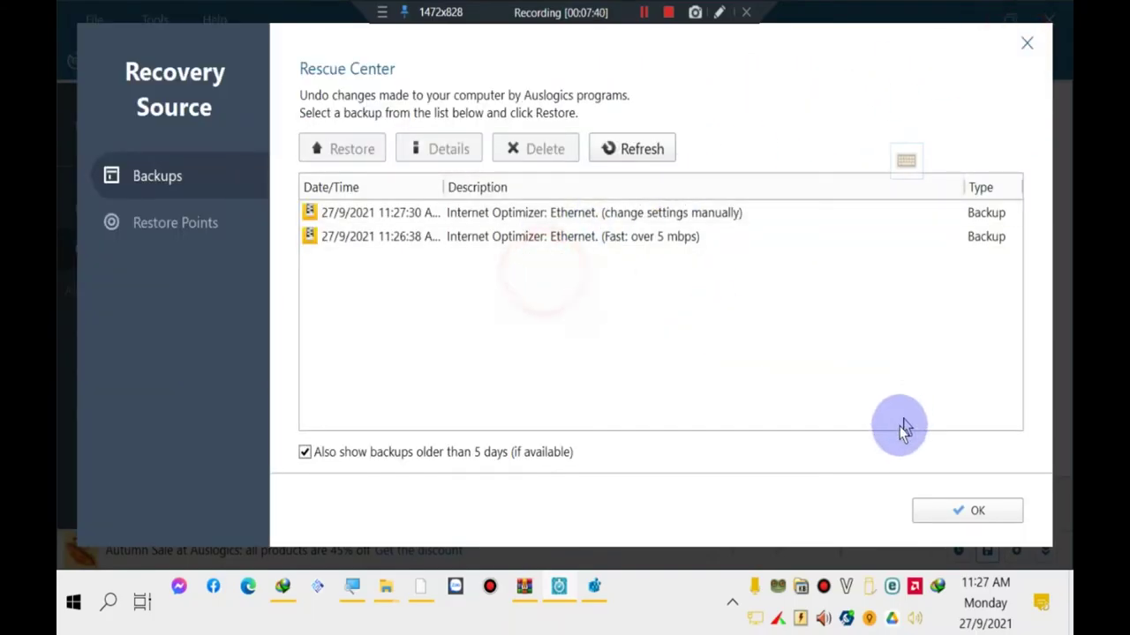
{"action": "left_click", "coordinate": [958, 516]}
- Look at the Default TTL setting and recheck the selected Auto-Tuning option
{"action": "left_click", "coordinate": [365, 177]}
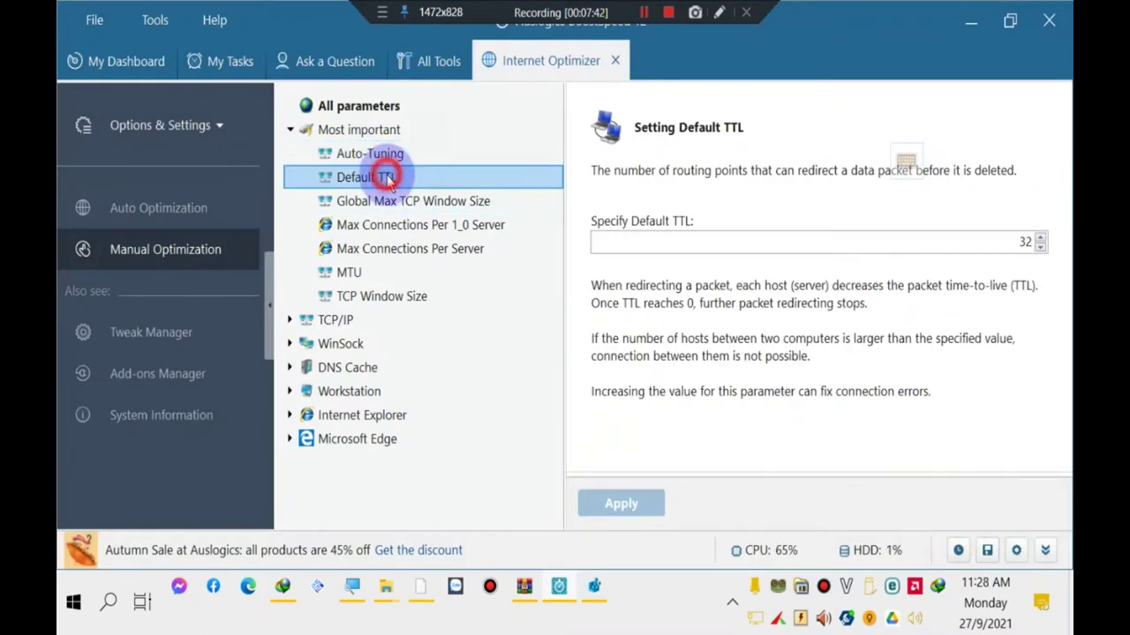
{"action": "left_click", "coordinate": [380, 155]}
{"action": "left_click", "coordinate": [648, 249]}
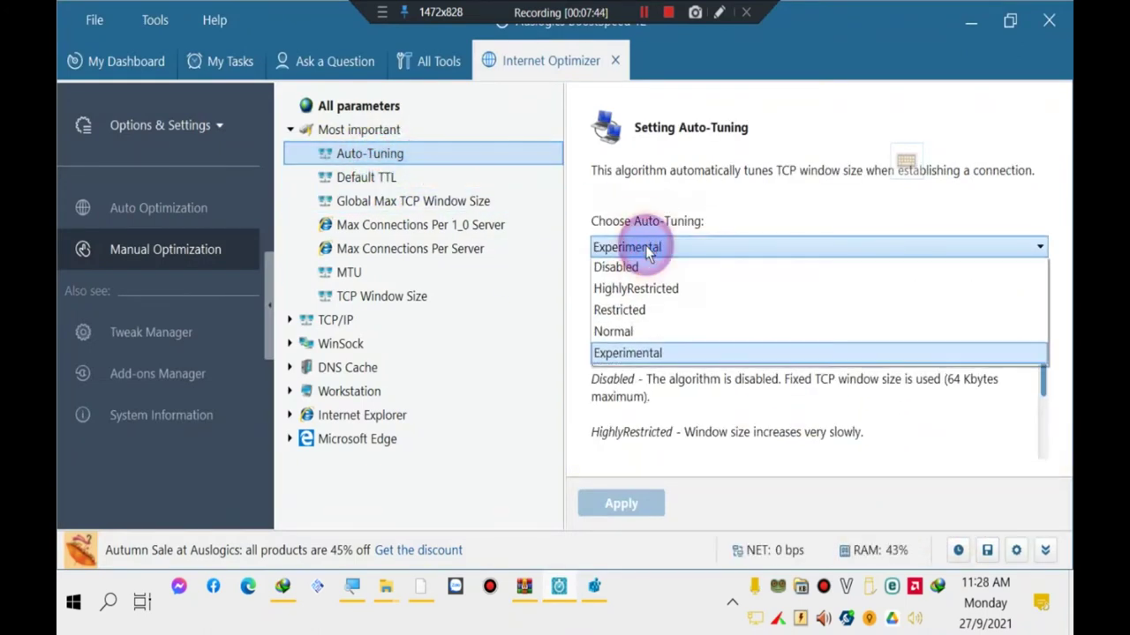
{"action": "left_click", "coordinate": [649, 249]}
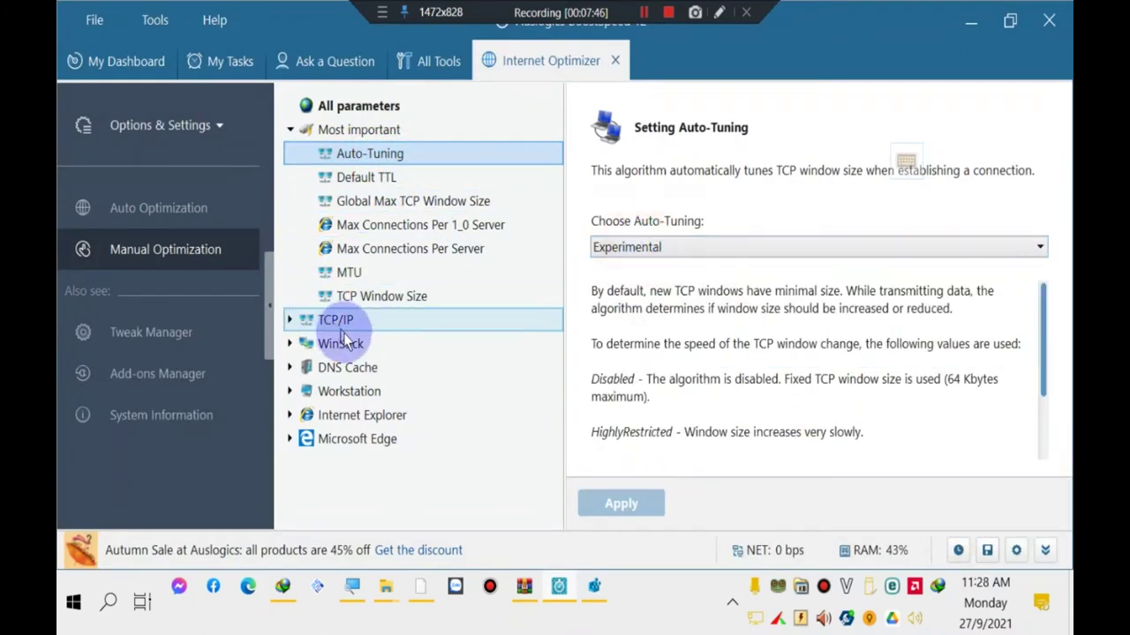
- Expand the WinSock group to view its window and buffer size parameters, and return to Auto-Tuning
{"action": "left_click", "coordinate": [290, 345]}
{"action": "left_click", "coordinate": [357, 345]}
{"action": "scroll", "coordinate": [437, 360], "scroll_direction": "down", "scroll_amount": 3}
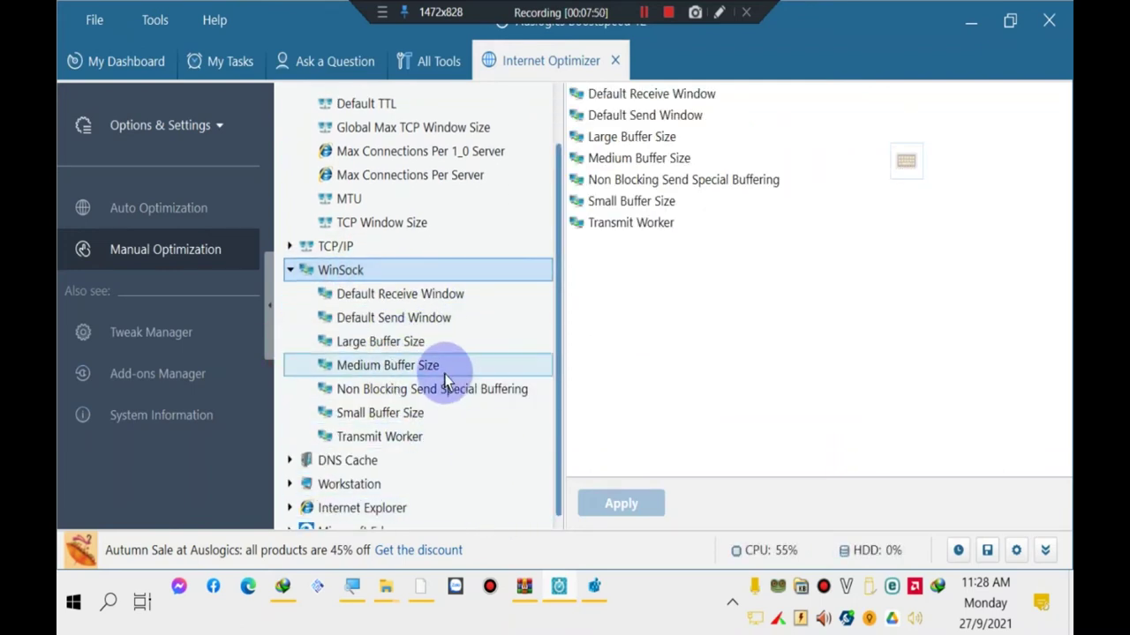
{"action": "scroll", "coordinate": [371, 242], "scroll_direction": "up", "scroll_amount": 2}
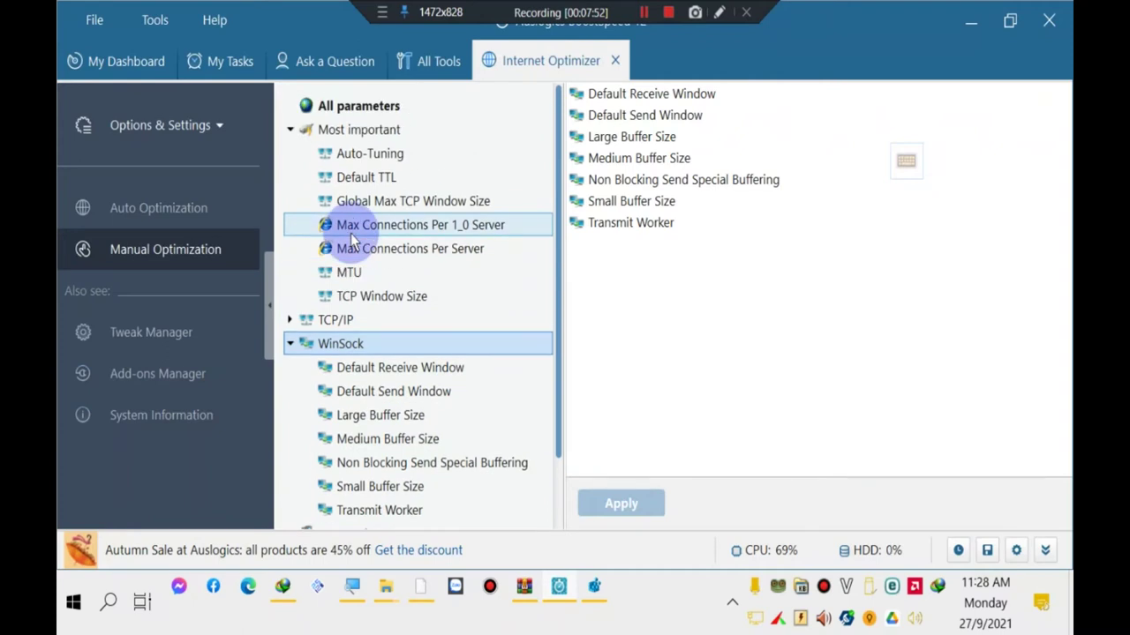
{"action": "left_click", "coordinate": [369, 153]}
{"action": "left_click", "coordinate": [623, 501]}
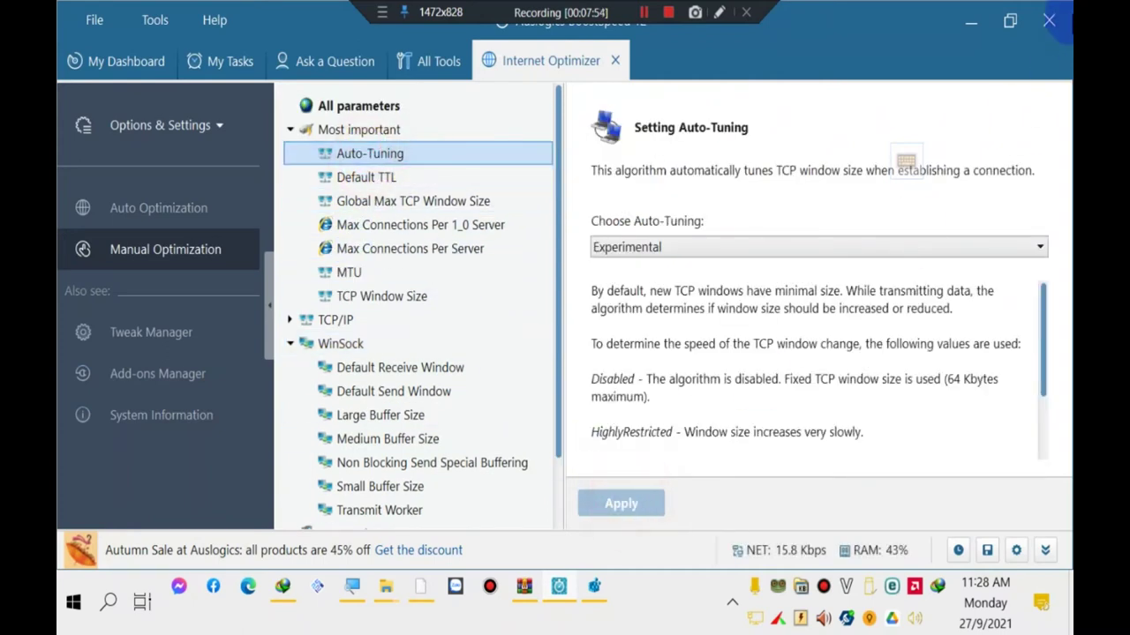
- Fully exit BoostSpeed and switch to the Auslogics BoostSpeed 12.2.0.0 folder in File Explorer
{"action": "left_click", "coordinate": [1056, 22]}
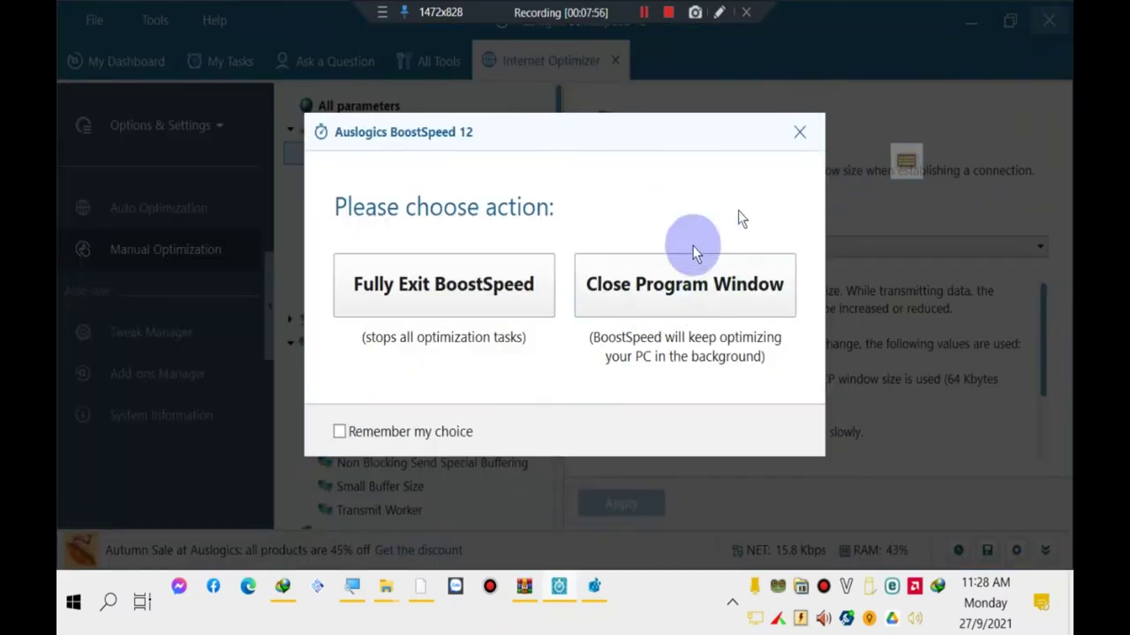
{"action": "left_click", "coordinate": [455, 291]}
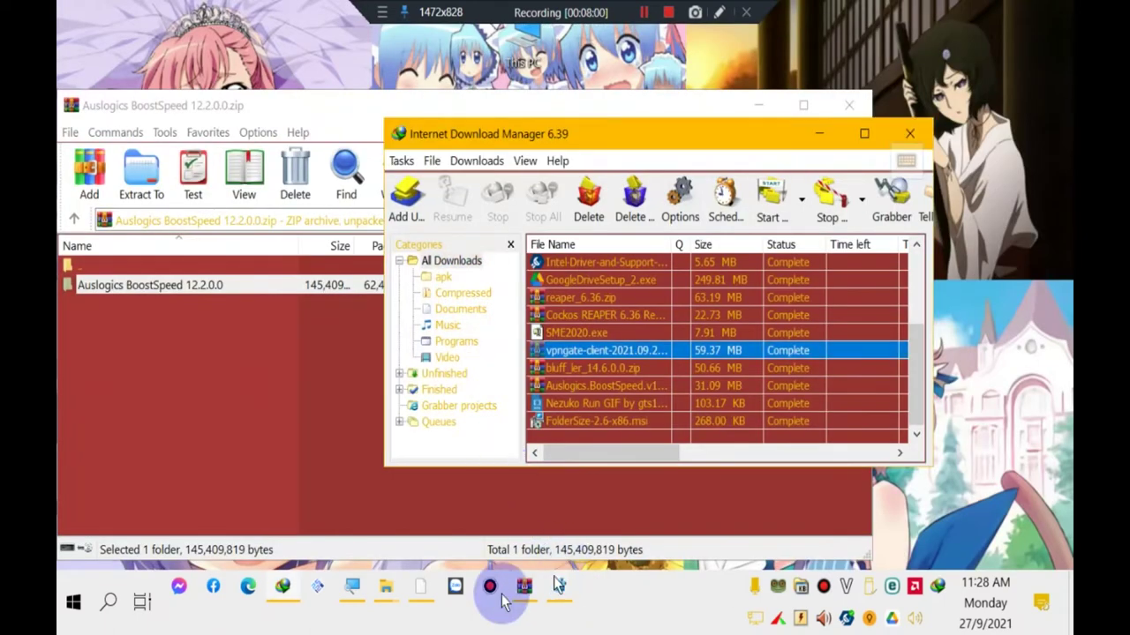
{"action": "mouse_move", "coordinate": [386, 586]}
{"action": "left_click", "coordinate": [427, 538]}
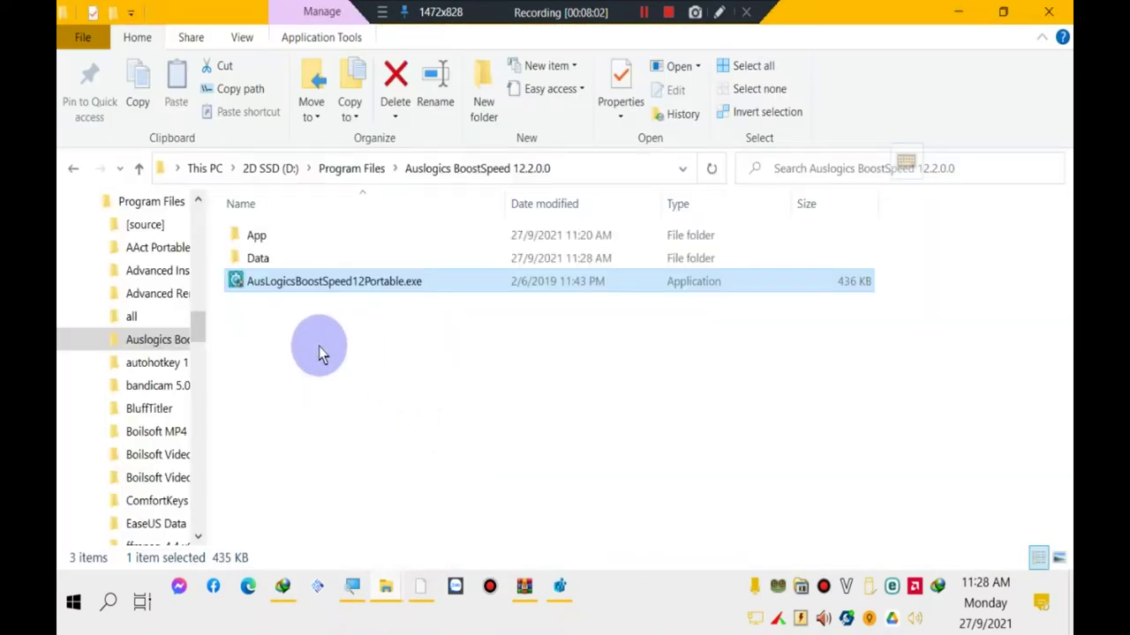
{"action": "left_click", "coordinate": [318, 353]}
- Open winsock win 7.reg from the inner fix lag folder in Documents for editing in Notepad
{"action": "mouse_move", "coordinate": [386, 581]}
{"action": "left_click", "coordinate": [295, 517]}
{"action": "left_click", "coordinate": [415, 244]}
{"action": "double_click", "coordinate": [414, 244]}
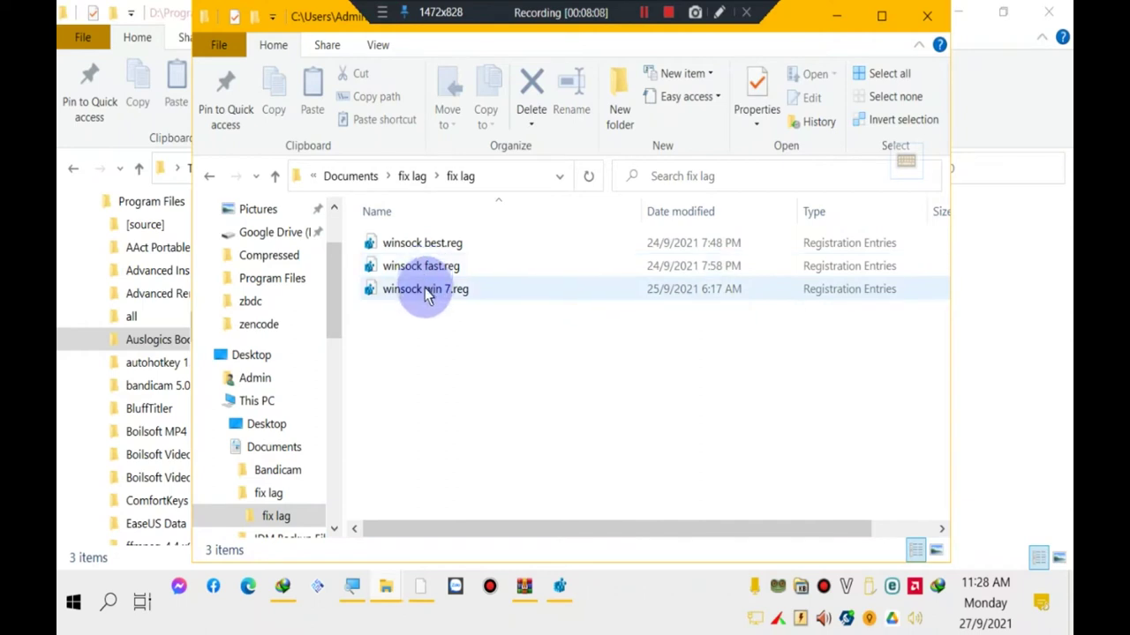
{"action": "left_click", "coordinate": [426, 318]}
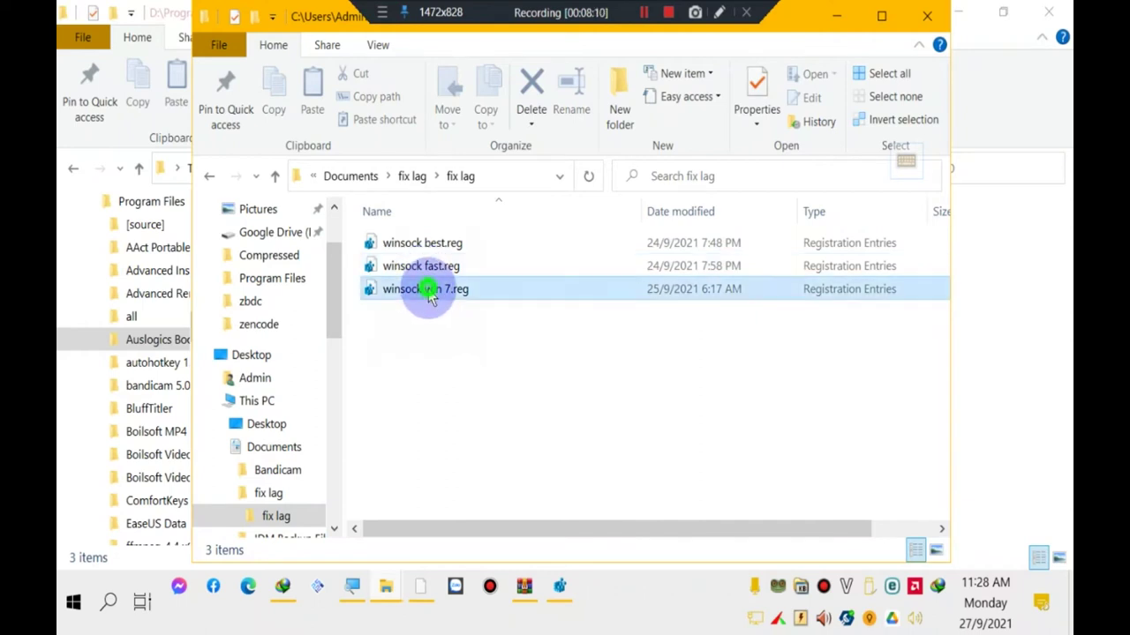
{"action": "right_click", "coordinate": [430, 295]}
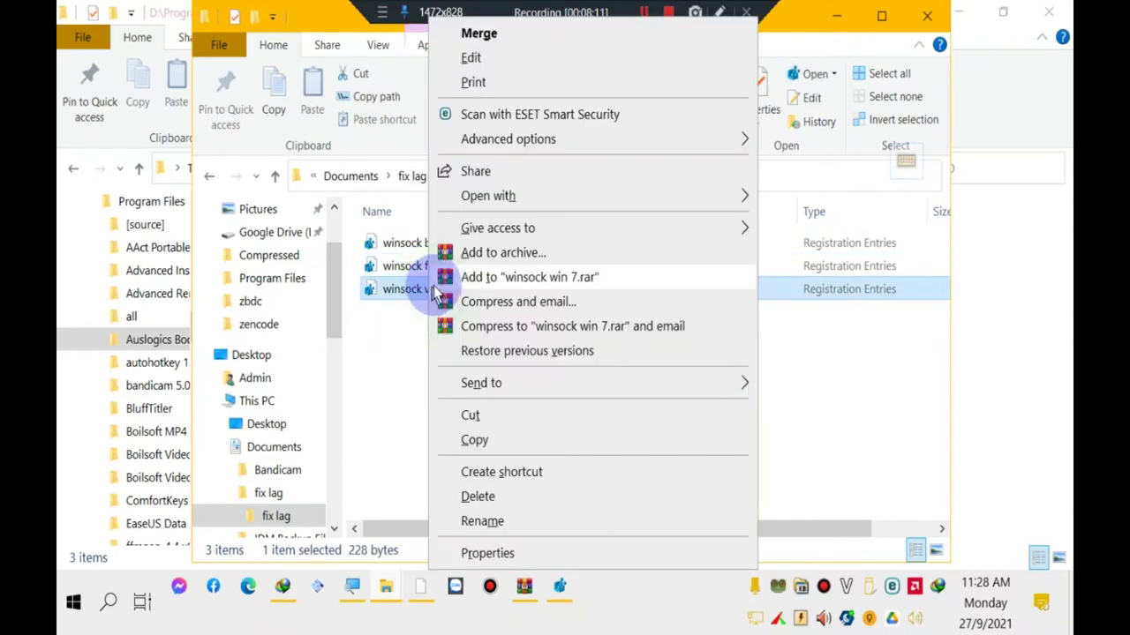
{"action": "left_click", "coordinate": [487, 63]}
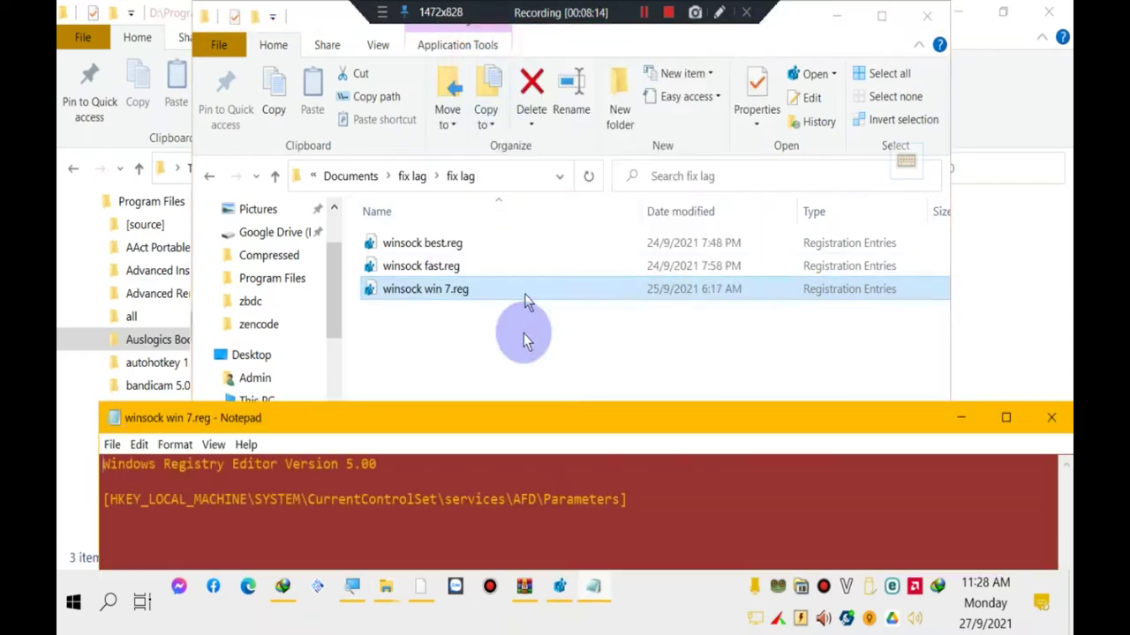
- Read the AFD\Parameters key line in winsock win 7.reg and close the file without editing it
{"action": "left_click_drag", "start_coordinate": [481, 417], "coordinate": [517, 248]}
{"action": "left_click", "coordinate": [452, 322]}
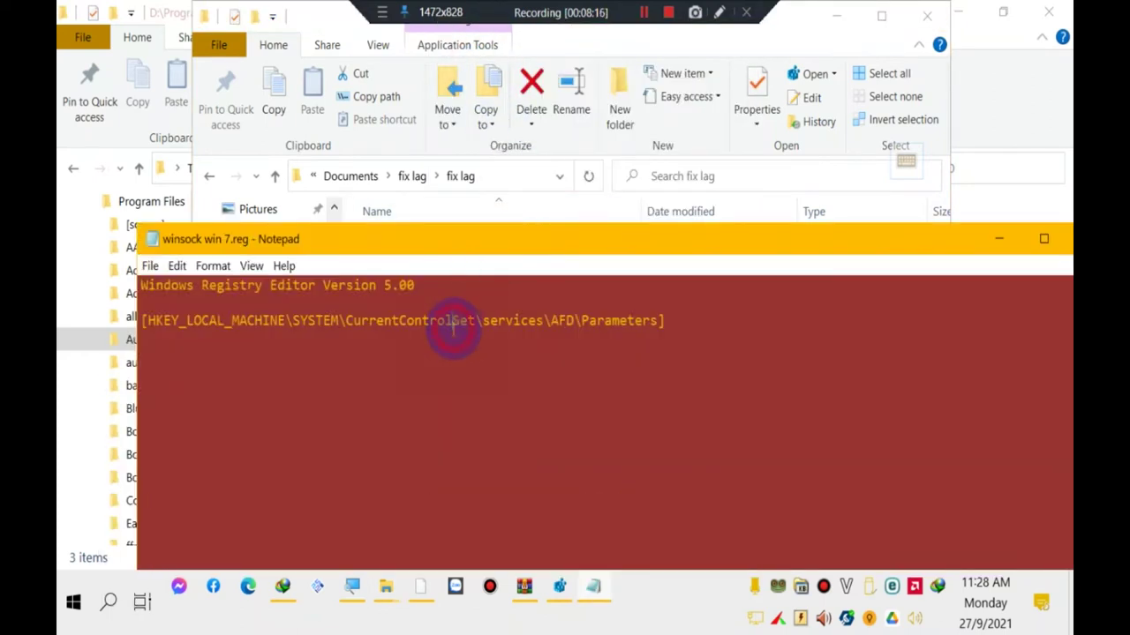
{"action": "left_click_drag", "start_coordinate": [634, 320], "coordinate": [685, 319]}
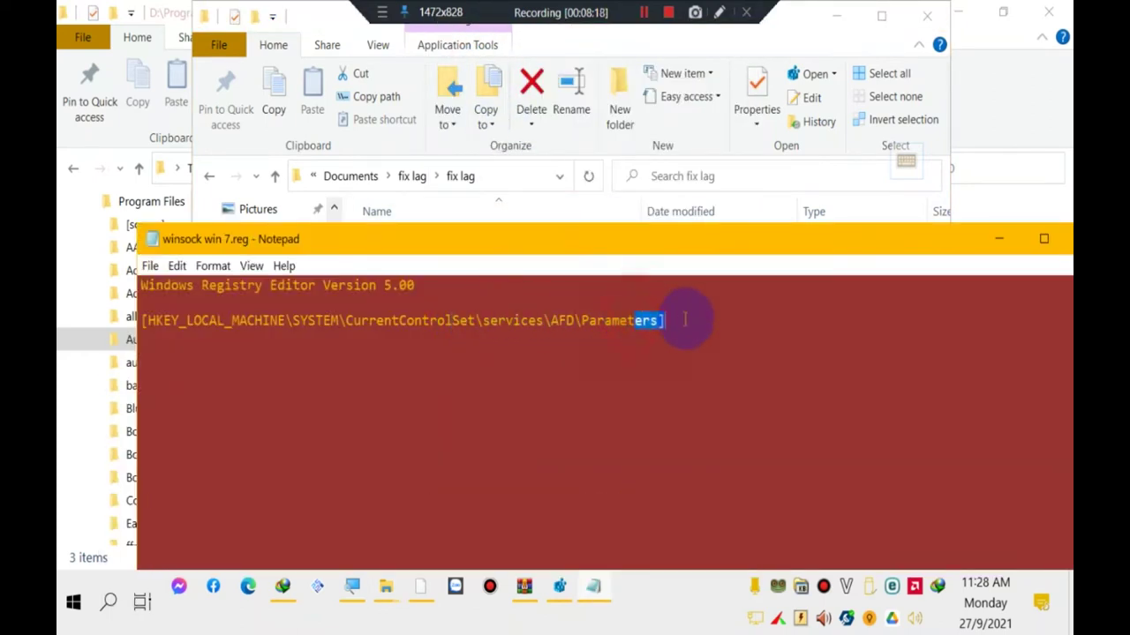
{"action": "key", "text": "alt+F4"}
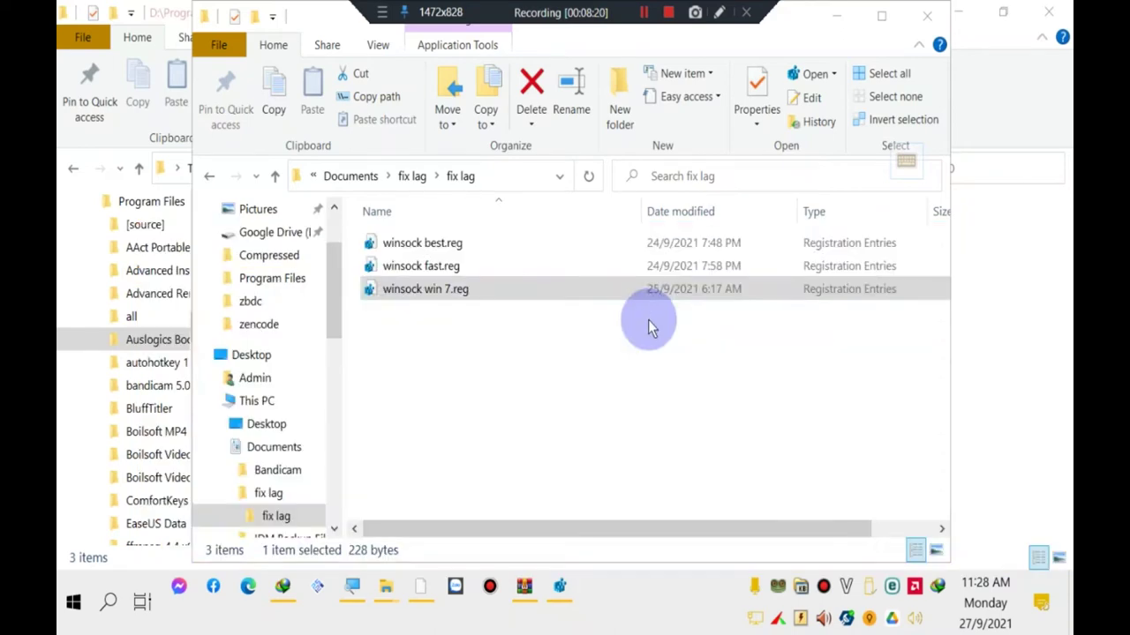
- Check the AFD\Parameters key in Registry Editor against the winsock .reg files in the fix lag folder
{"action": "left_click", "coordinate": [572, 601]}
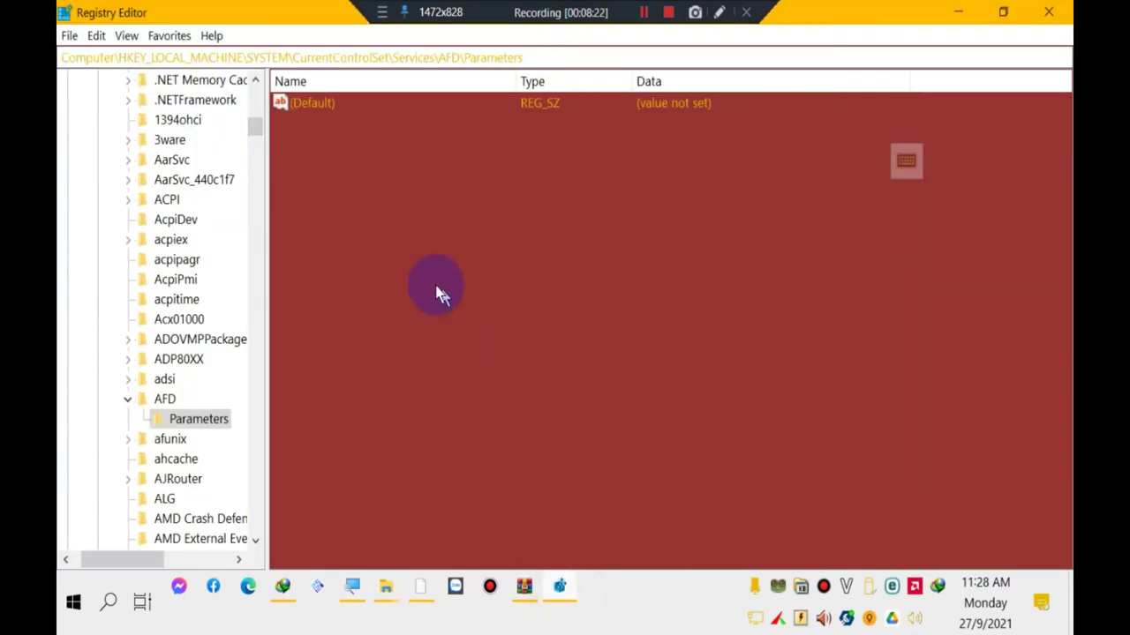
{"action": "left_click", "coordinate": [964, 9]}
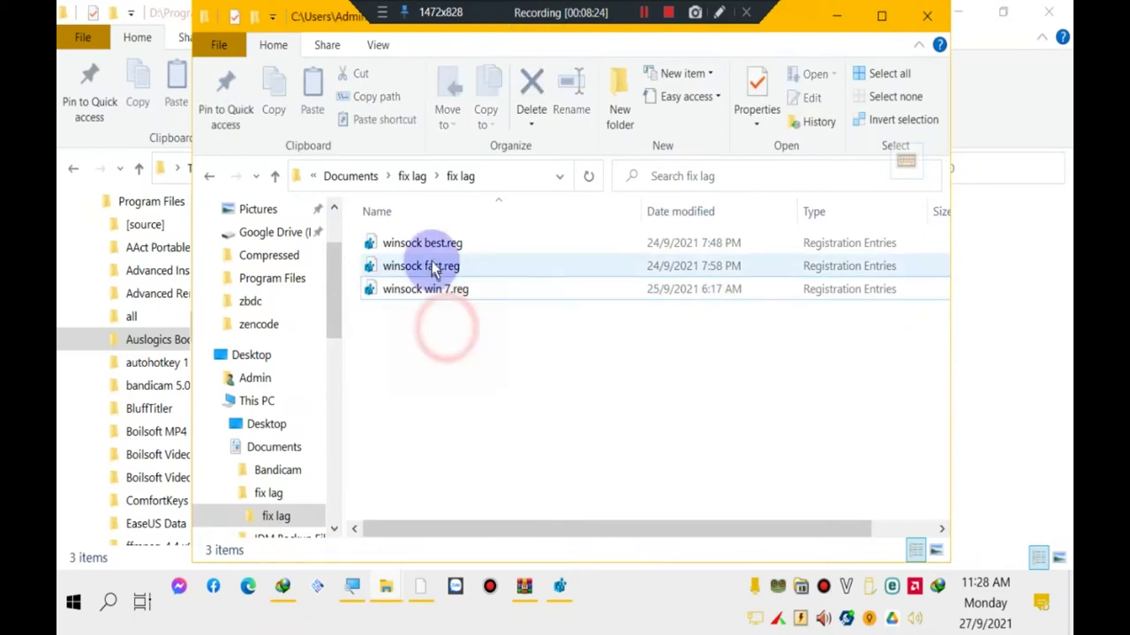
{"action": "left_click", "coordinate": [466, 379]}
{"action": "left_click", "coordinate": [563, 592]}
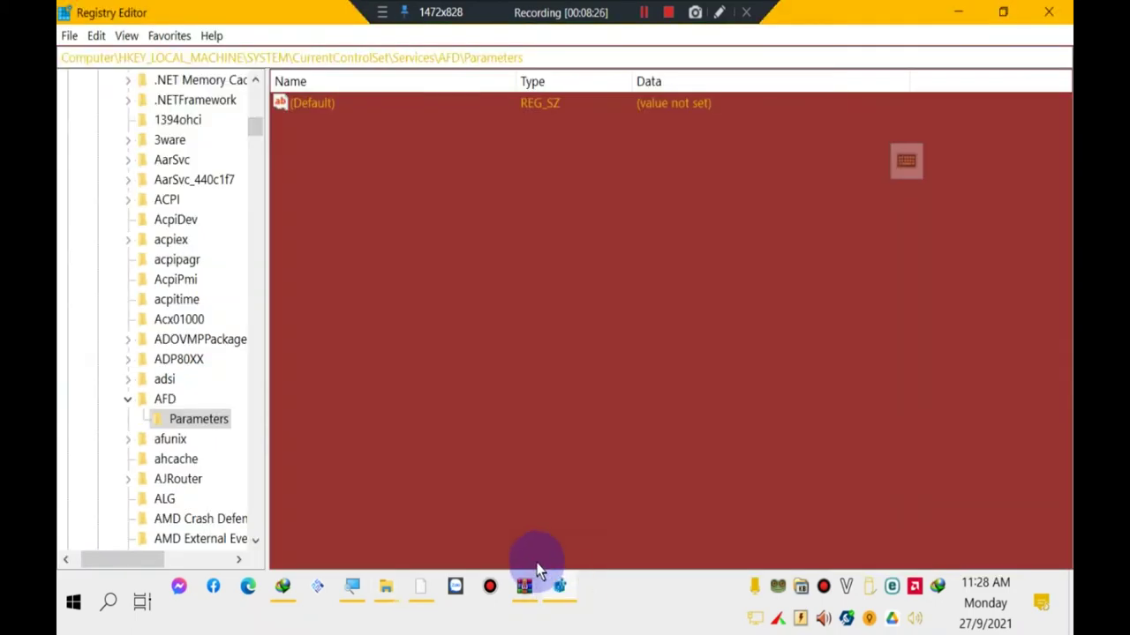
- Relaunch Registry Editor via regedit and review the buffer values under the AFD\Parameters key
{"action": "left_click", "coordinate": [536, 569]}
{"action": "key", "text": "super"}
{"action": "type", "text": "regedit"}
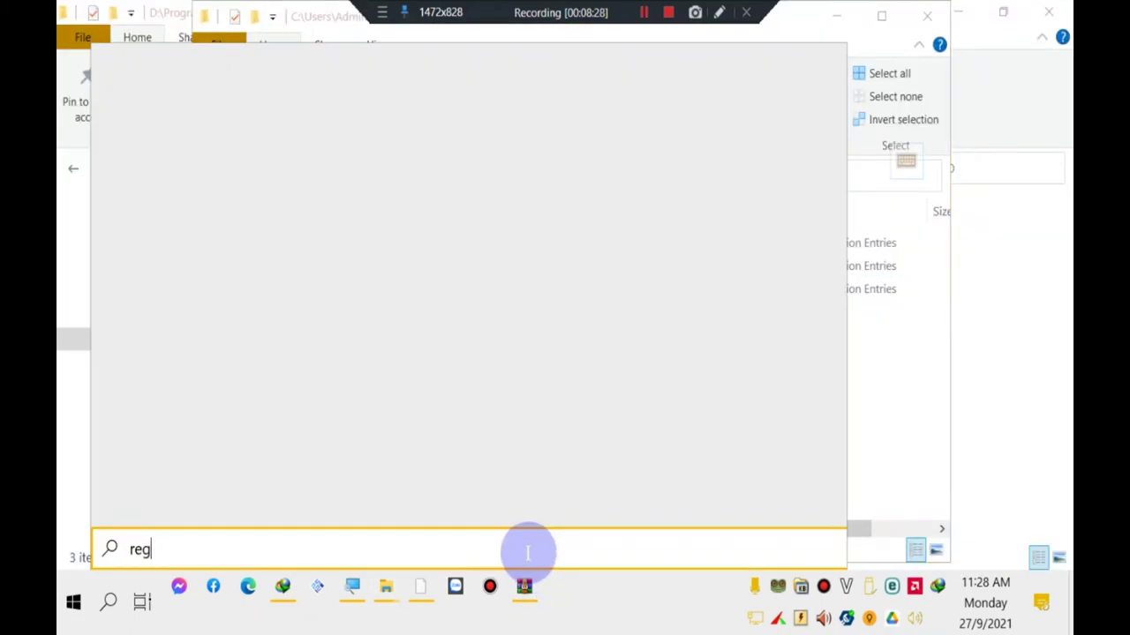
{"action": "key", "text": "Return"}
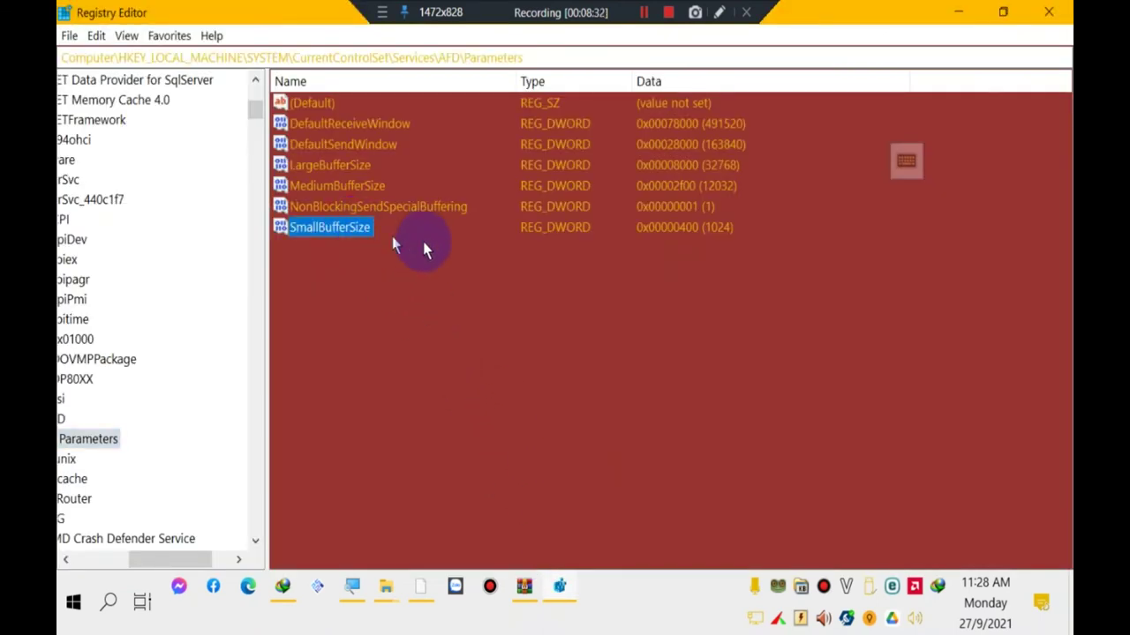
{"action": "left_click", "coordinate": [553, 259]}
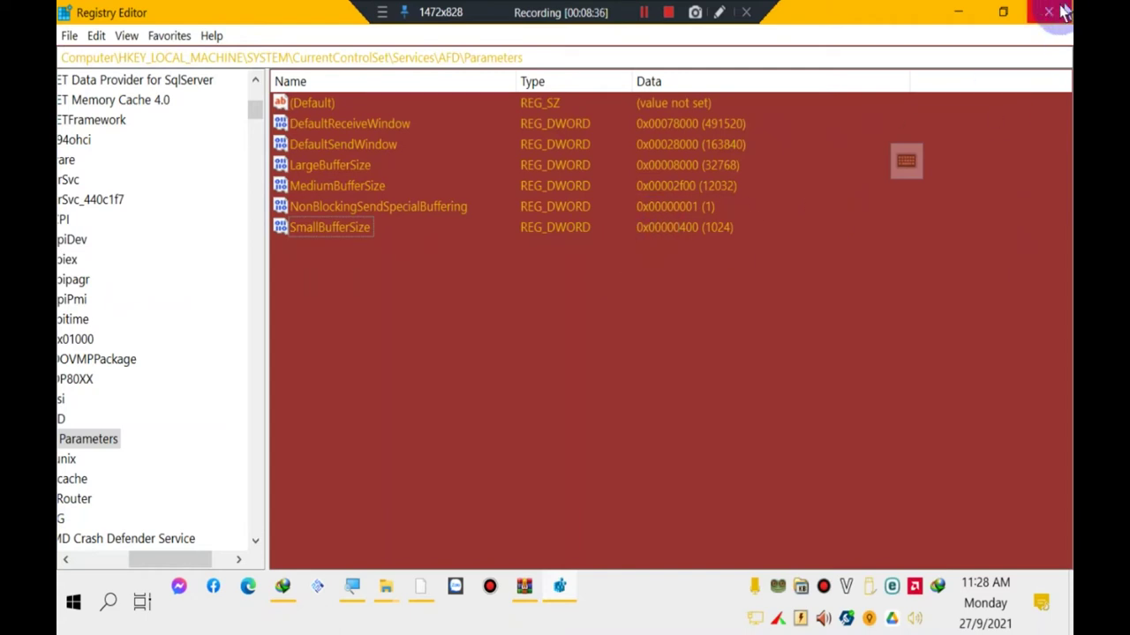
- Launch Messenger, switch to Internet Download Manager and redownload the vpngate-client zip to test the speed
{"action": "left_click", "coordinate": [185, 593]}
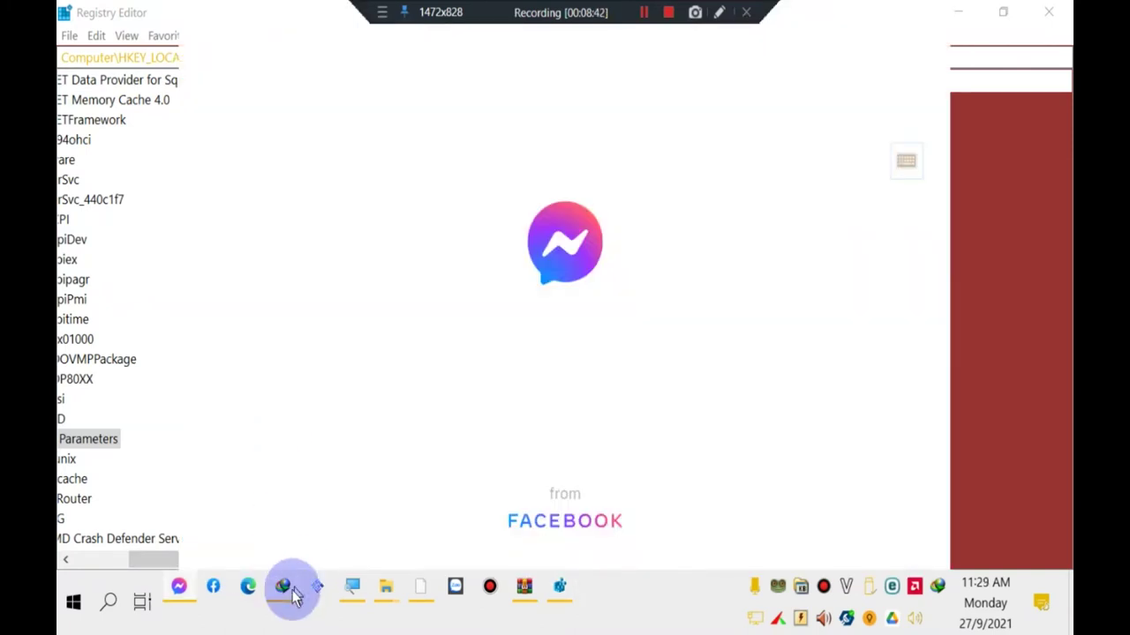
{"action": "left_click", "coordinate": [284, 588]}
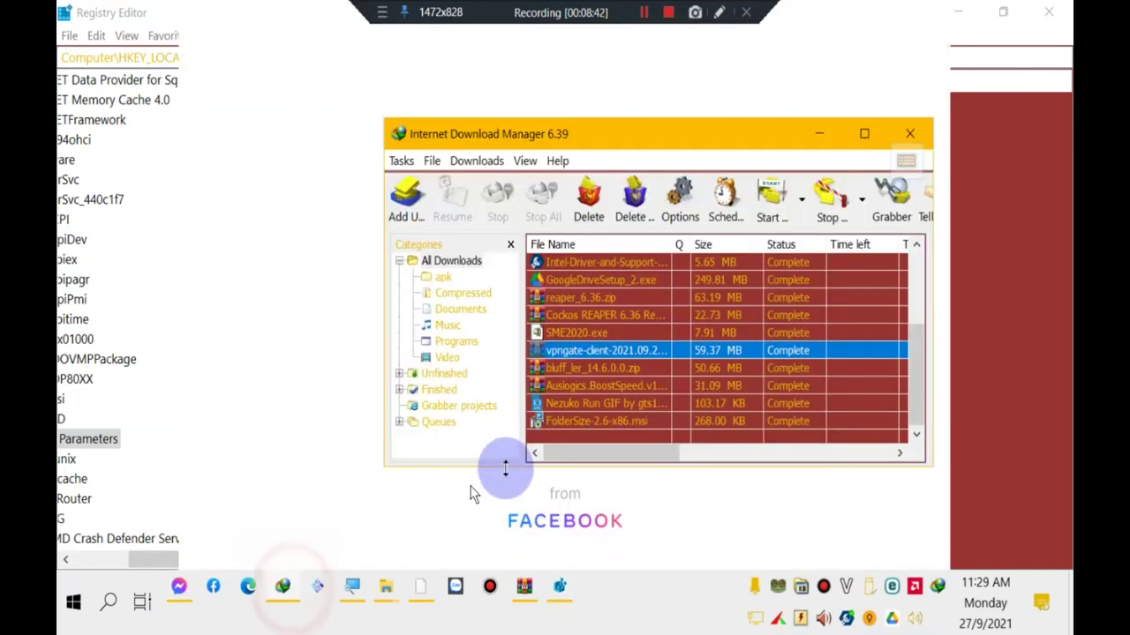
{"action": "right_click", "coordinate": [586, 350]}
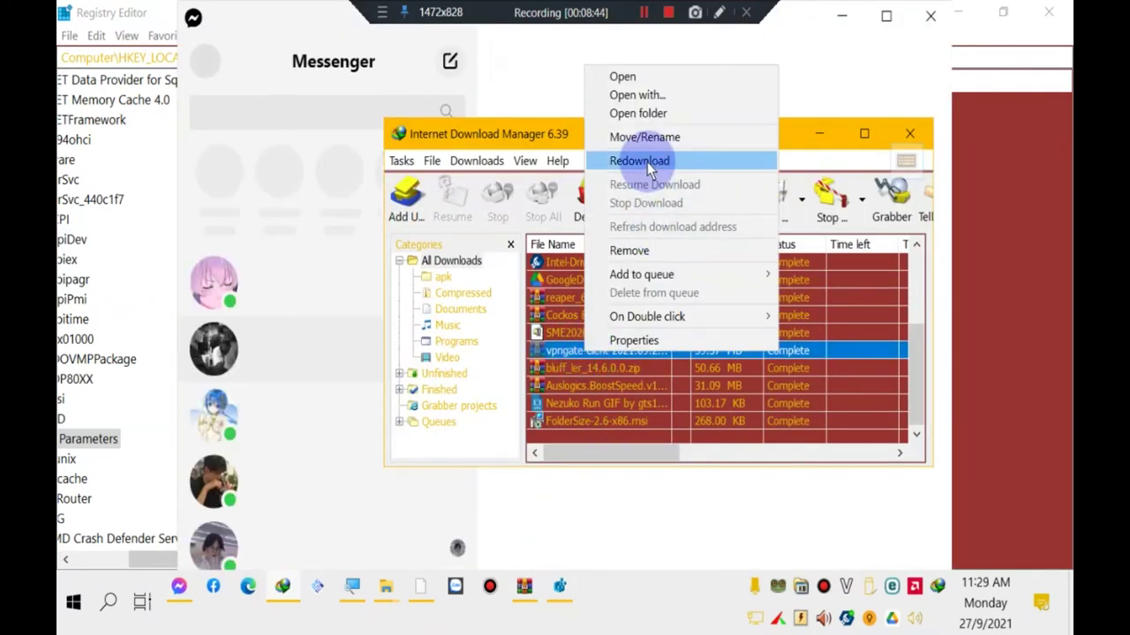
{"action": "left_click", "coordinate": [647, 164]}
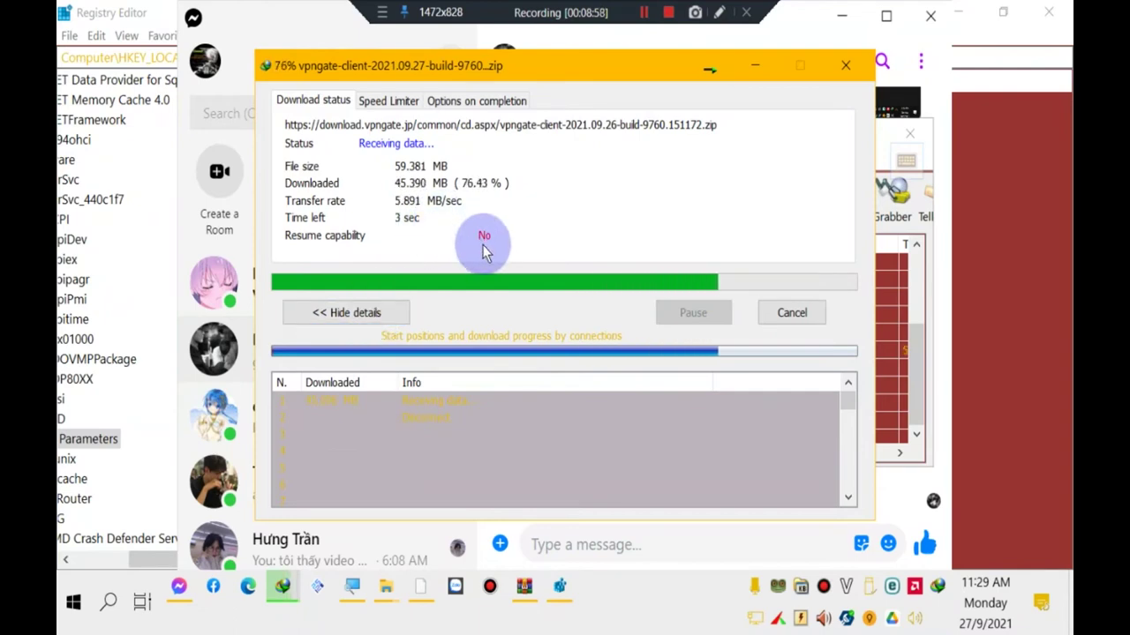
- Stop the vpngate-client download, try to resume it, and cancel it again
{"action": "left_click", "coordinate": [791, 312]}
{"action": "right_click", "coordinate": [596, 350]}
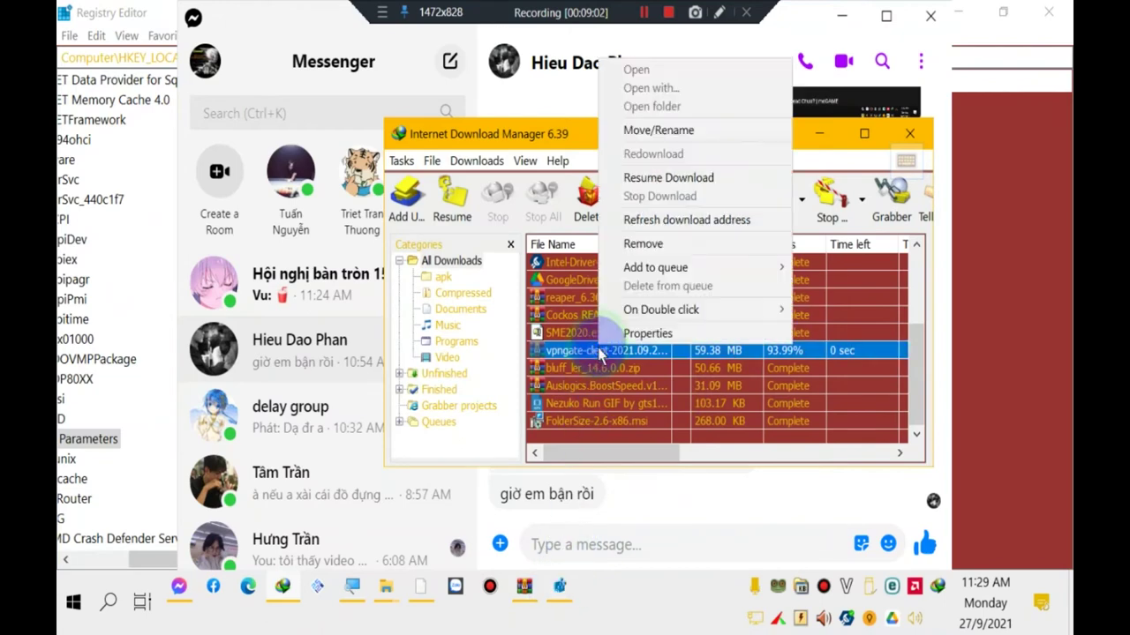
{"action": "left_click", "coordinate": [638, 177]}
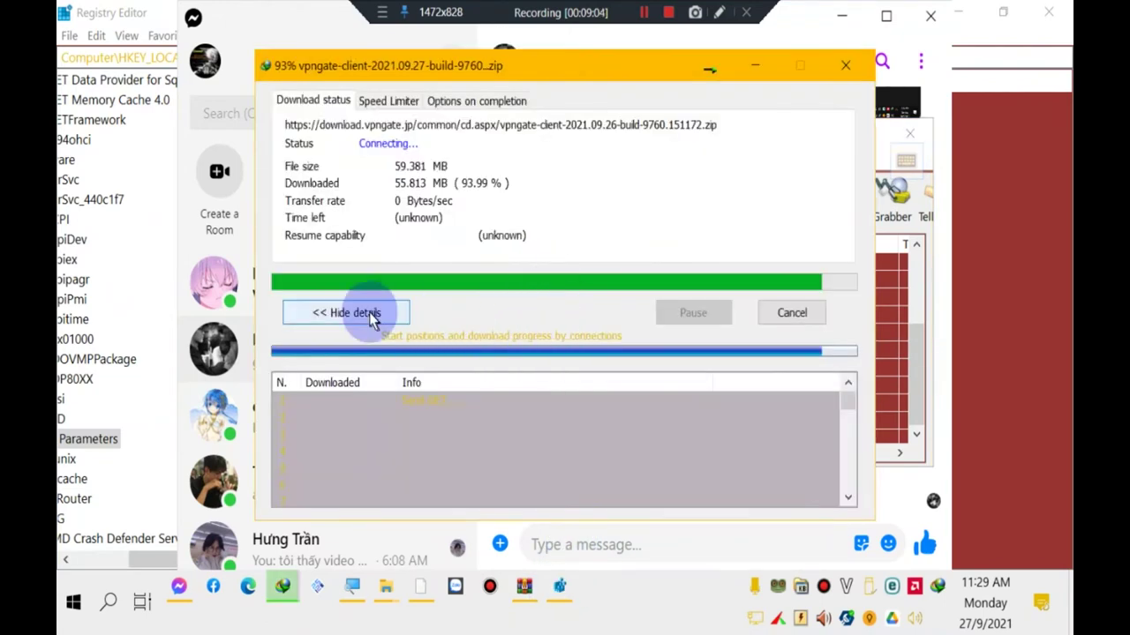
{"action": "left_click", "coordinate": [791, 313]}
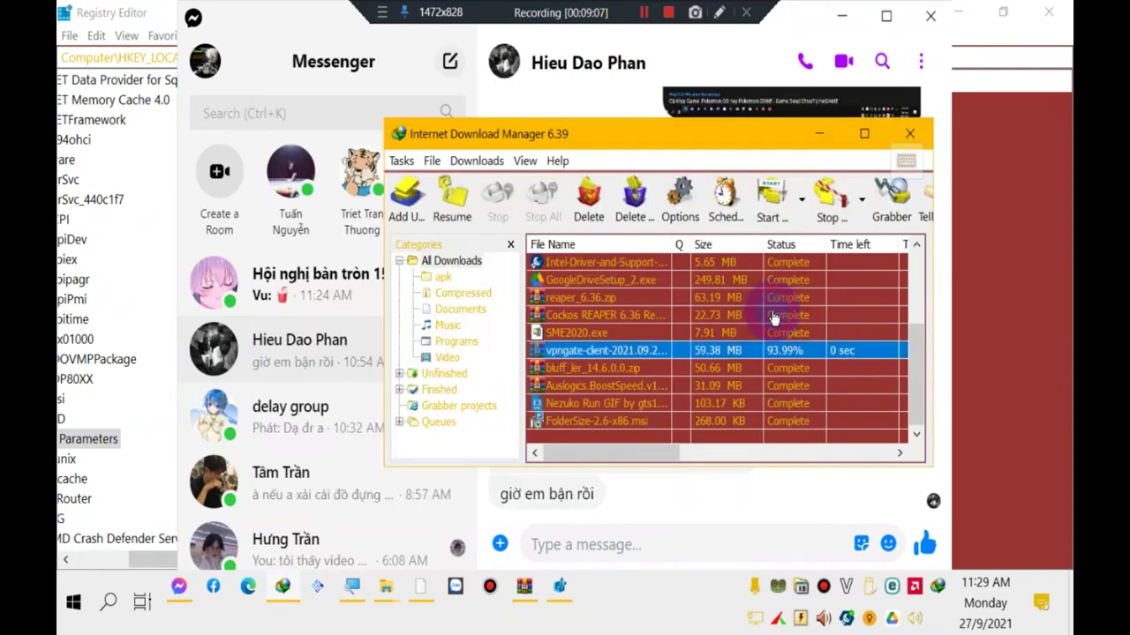
- Delete the incomplete vpngate-client entry from the Internet Download Manager list
{"action": "right_click", "coordinate": [734, 351]}
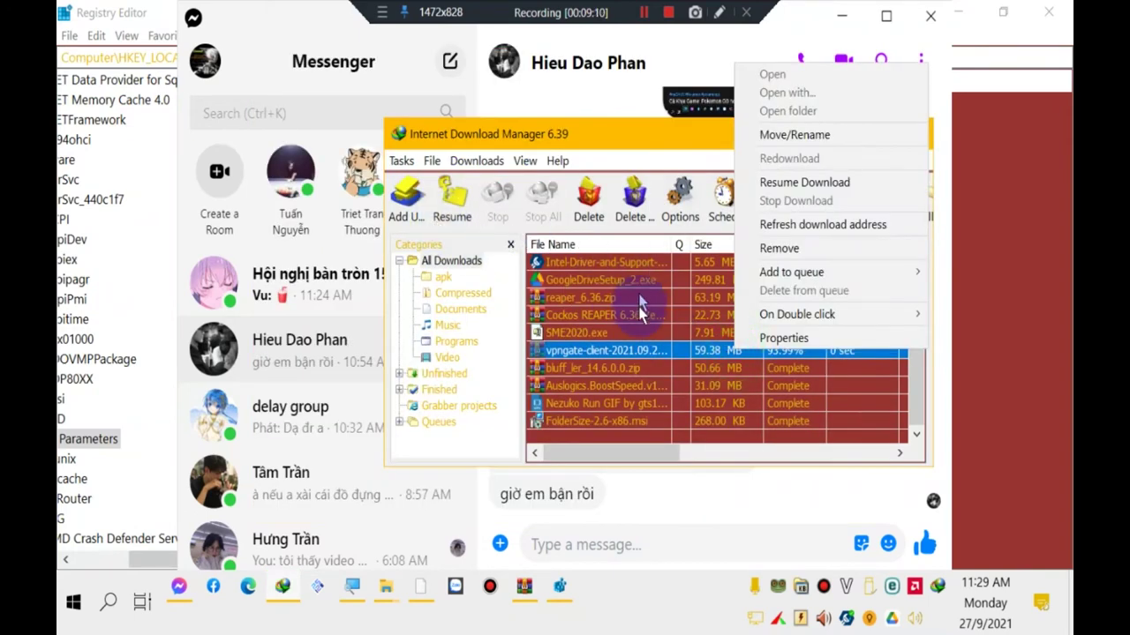
{"action": "left_click", "coordinate": [628, 350]}
{"action": "key", "text": "Delete"}
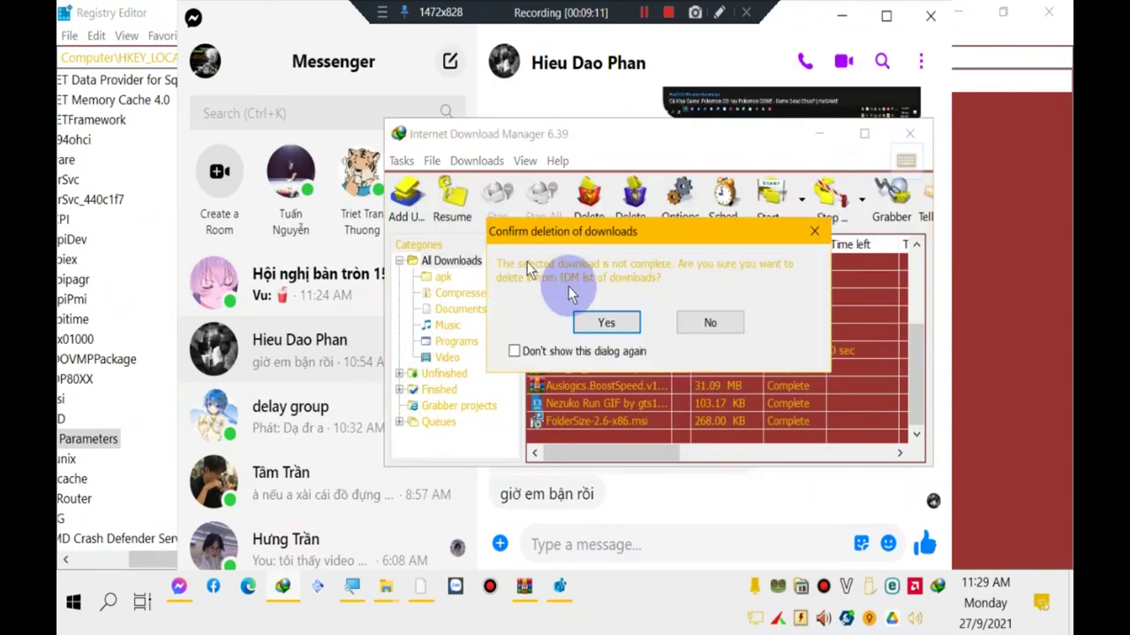
{"action": "left_click", "coordinate": [618, 324]}
{"action": "left_click", "coordinate": [481, 279]}
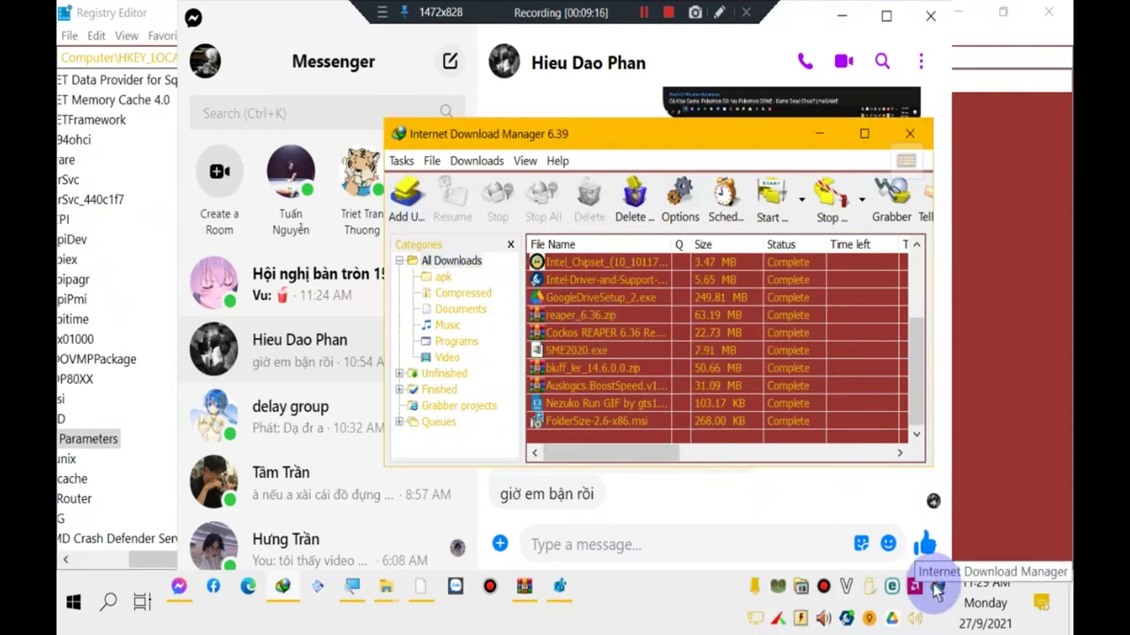
- Find the vpngate link in the clipboard history, add it to Internet Download Manager and start the download
{"action": "key", "text": "ctrl+shift+v"}
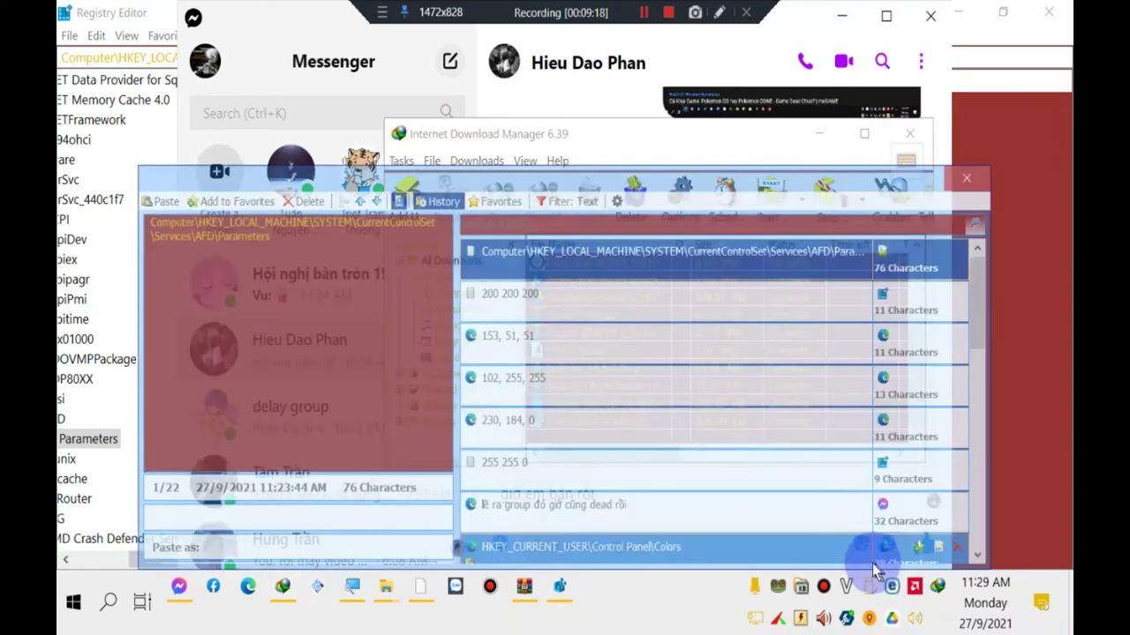
{"action": "type", "text": "vpnga"}
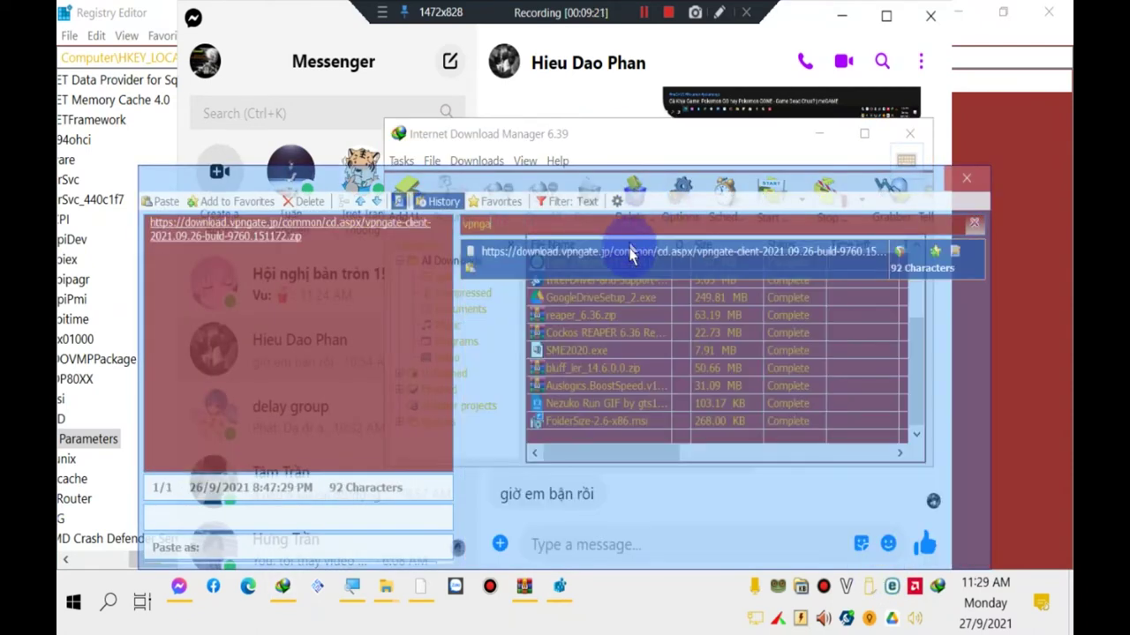
{"action": "left_click", "coordinate": [967, 177]}
{"action": "left_click", "coordinate": [404, 212]}
{"action": "key", "text": "Return"}
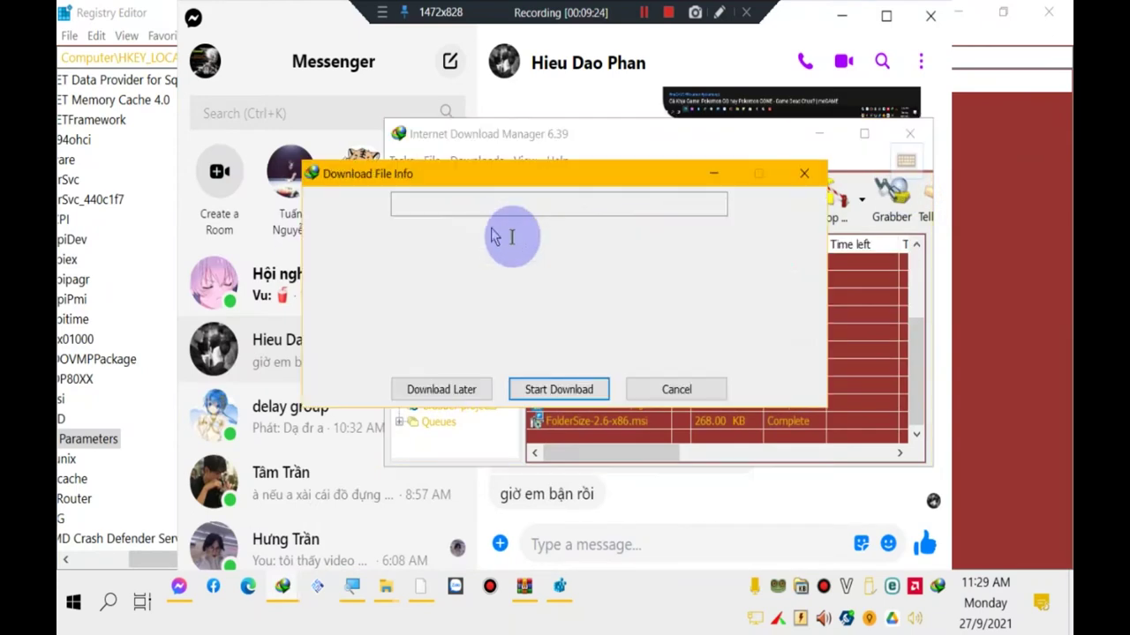
{"action": "left_click", "coordinate": [561, 389]}
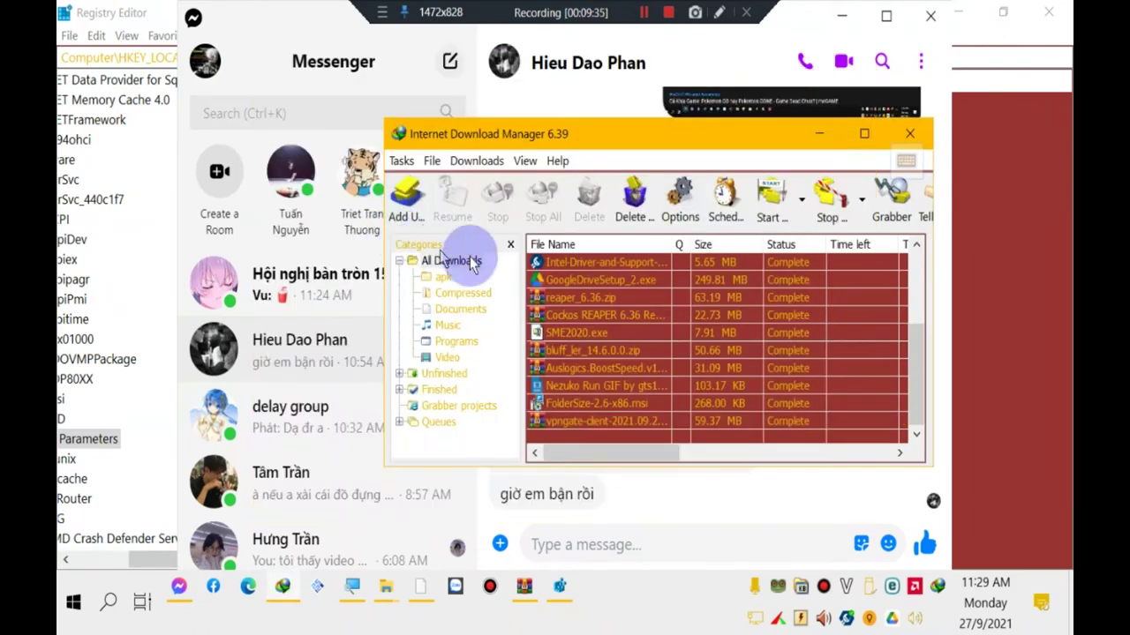
- Check the finished vpngate-client entry in the download list
{"action": "left_click", "coordinate": [473, 262]}
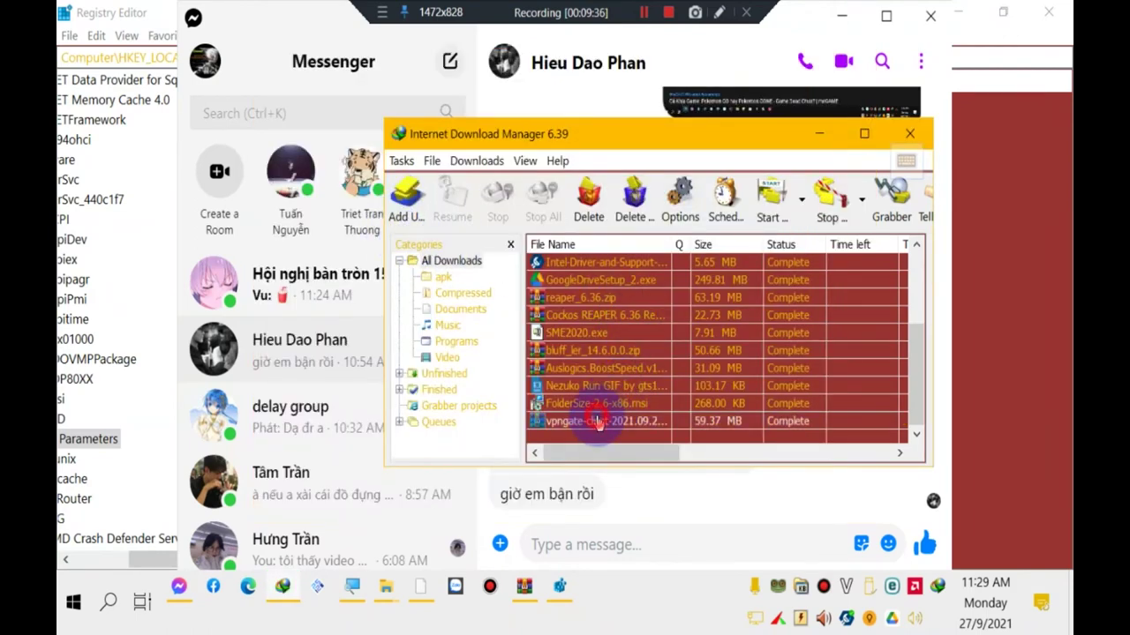
{"action": "double_click", "coordinate": [605, 421]}
{"action": "left_click", "coordinate": [832, 499]}
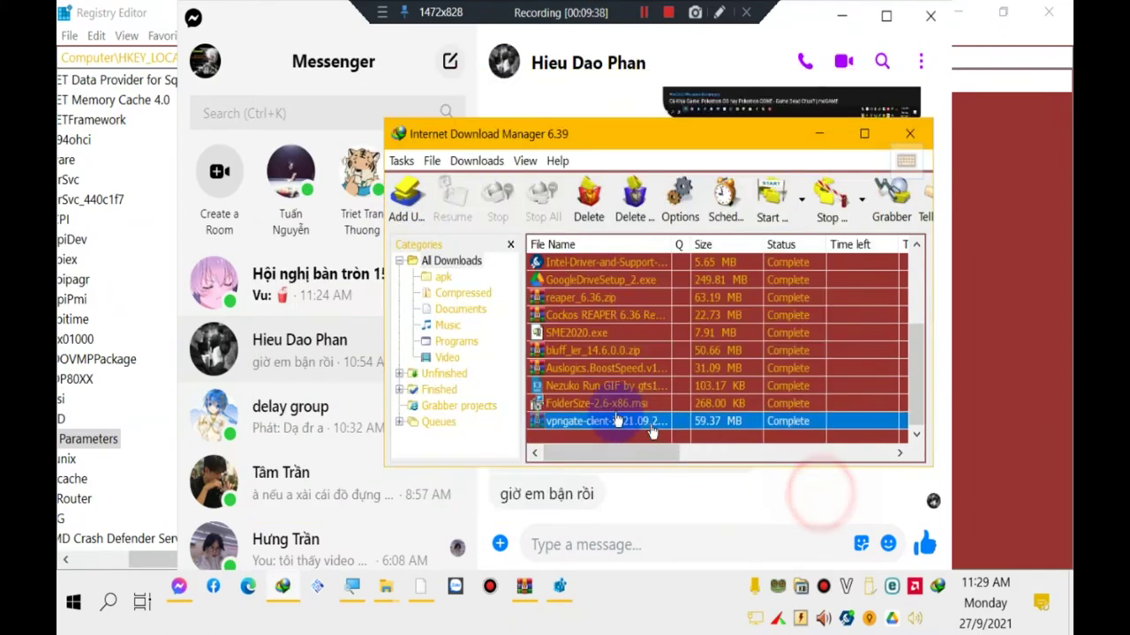
- Switch to Messenger, search for the account owner's own conversation and open it for a test message
{"action": "left_click", "coordinate": [179, 587]}
{"action": "left_click", "coordinate": [342, 340]}
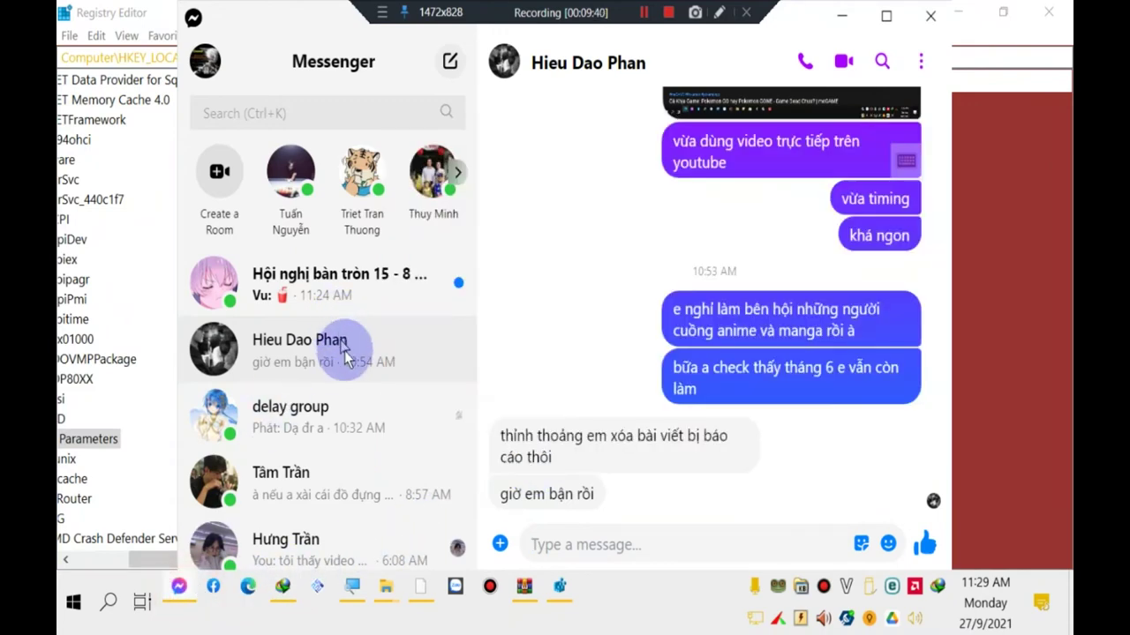
{"action": "left_click", "coordinate": [346, 118]}
{"action": "type", "text": "gouenji"}
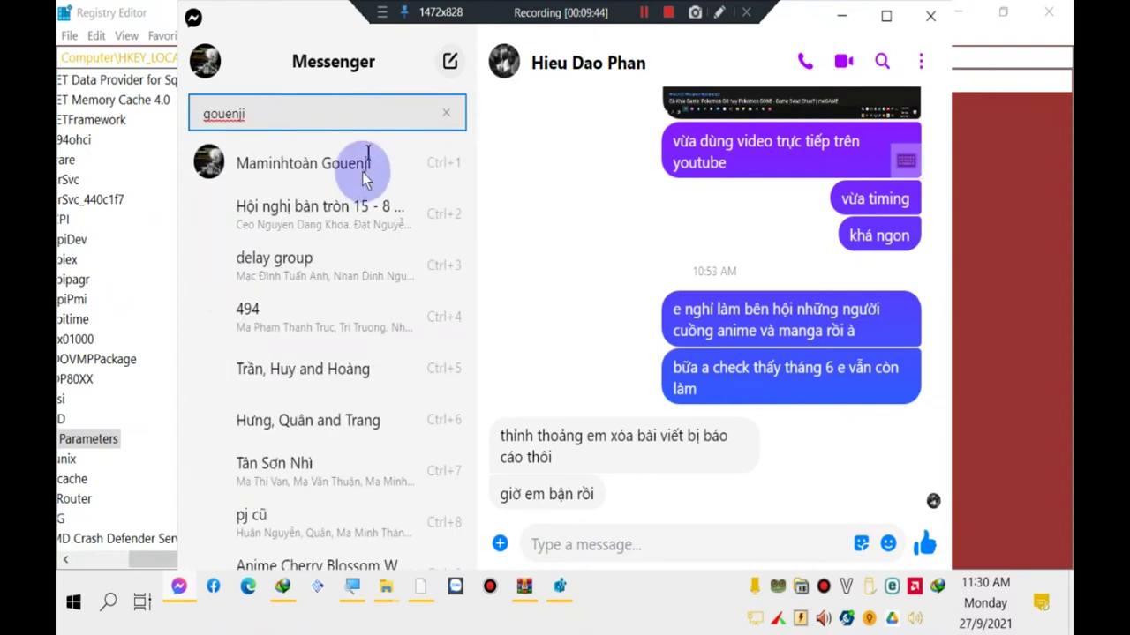
{"action": "left_click", "coordinate": [357, 165]}
{"action": "left_click", "coordinate": [690, 538]}
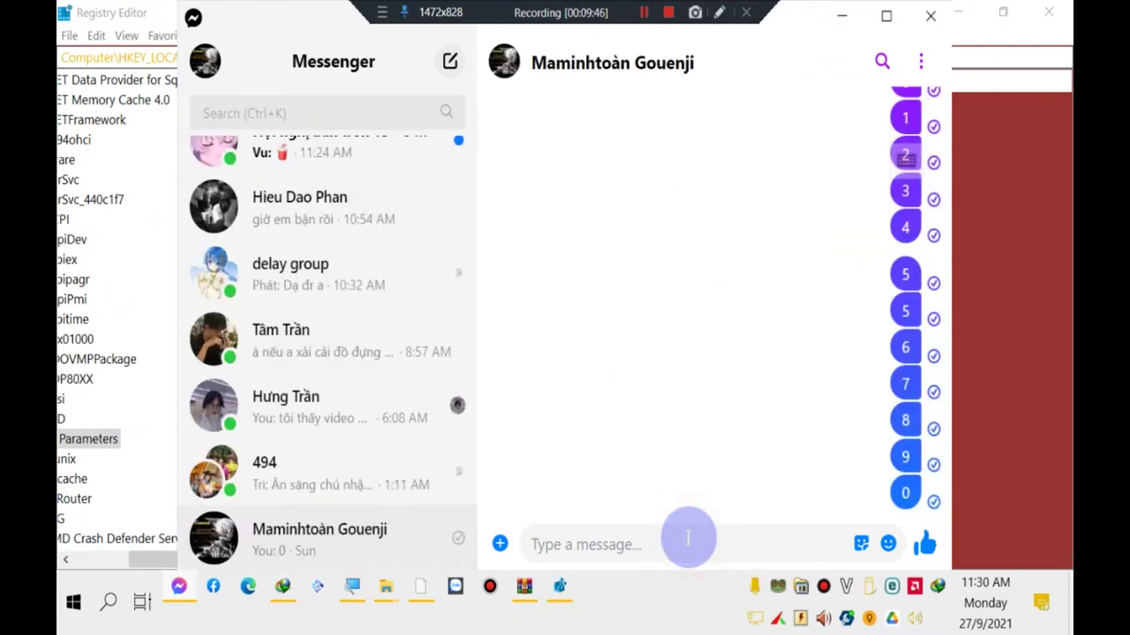
- Send the digits 1 through 9 and 0 as separate test messages in the open conversation
{"action": "key", "text": "Return"}
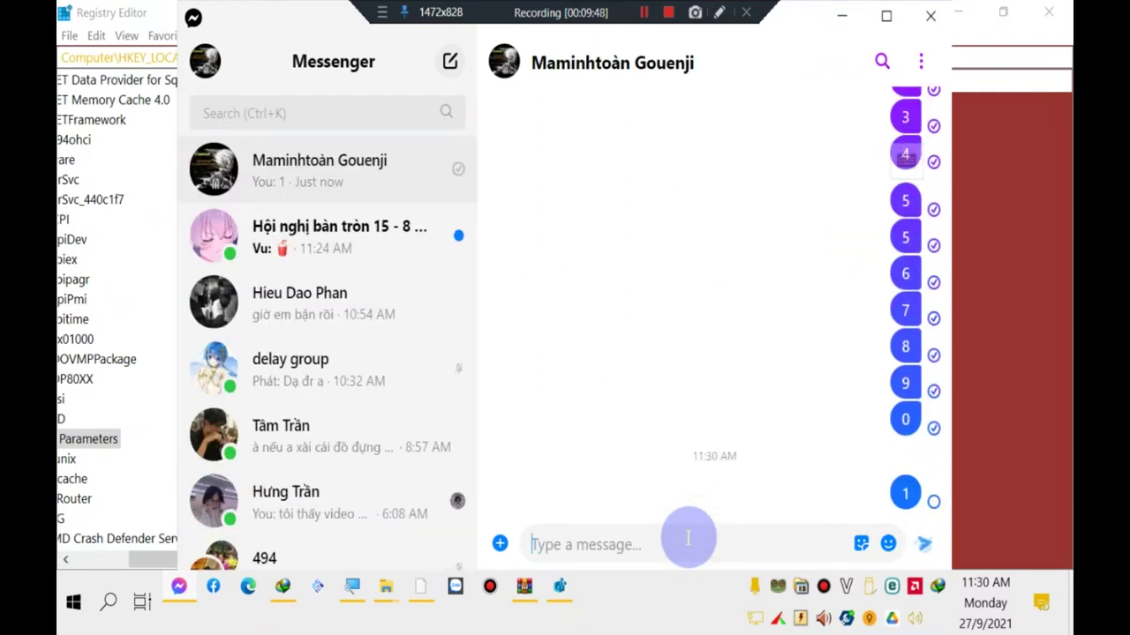
{"action": "type", "text": "5"}
{"action": "key", "text": "Return"}
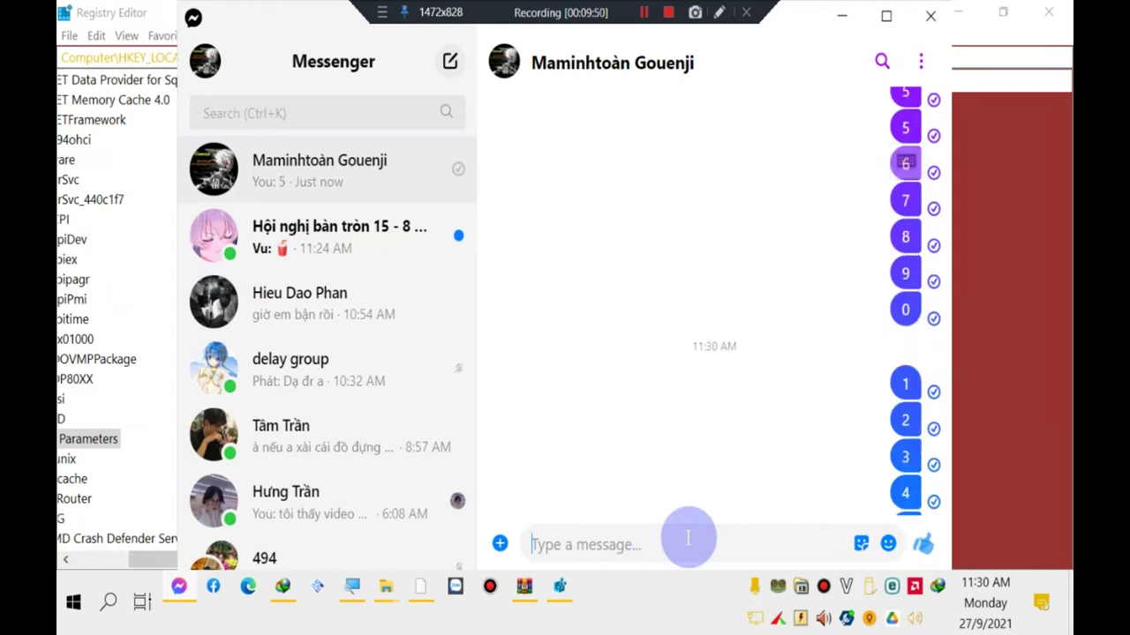
{"action": "type", "text": "6"}
{"action": "key", "text": "Return"}
{"action": "type", "text": "7"}
{"action": "key", "text": "Return"}
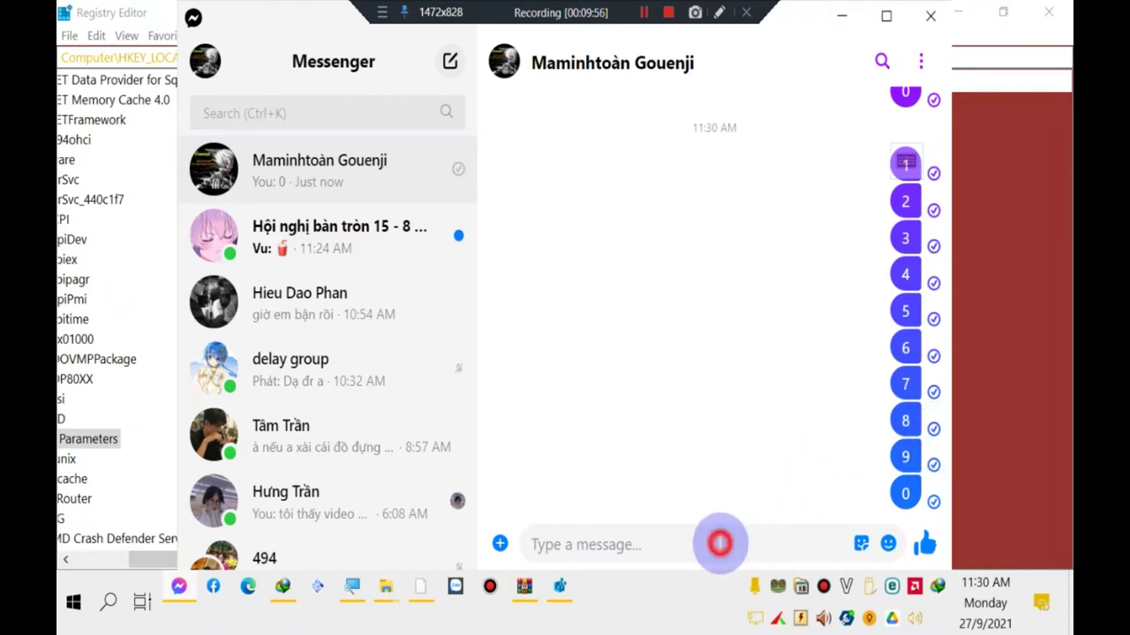
- Close the Auslogics BoostSpeed 12.2.0.0 folder window and bring up the inner fix lag folder
{"action": "mouse_move", "coordinate": [384, 596]}
{"action": "left_click", "coordinate": [430, 503]}
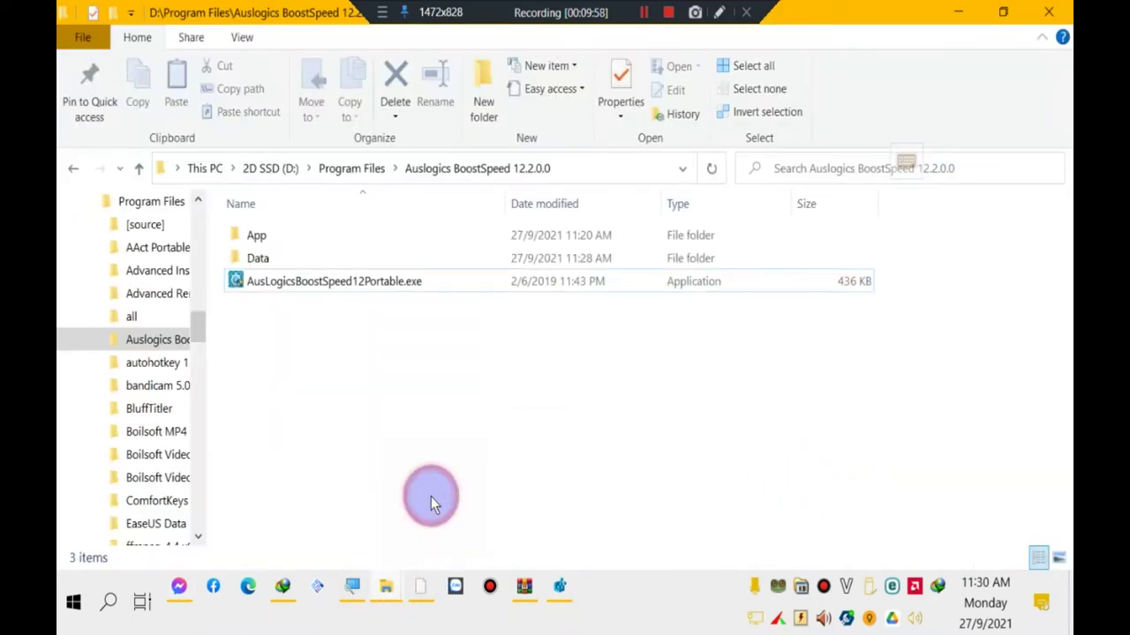
{"action": "left_click", "coordinate": [1051, 11]}
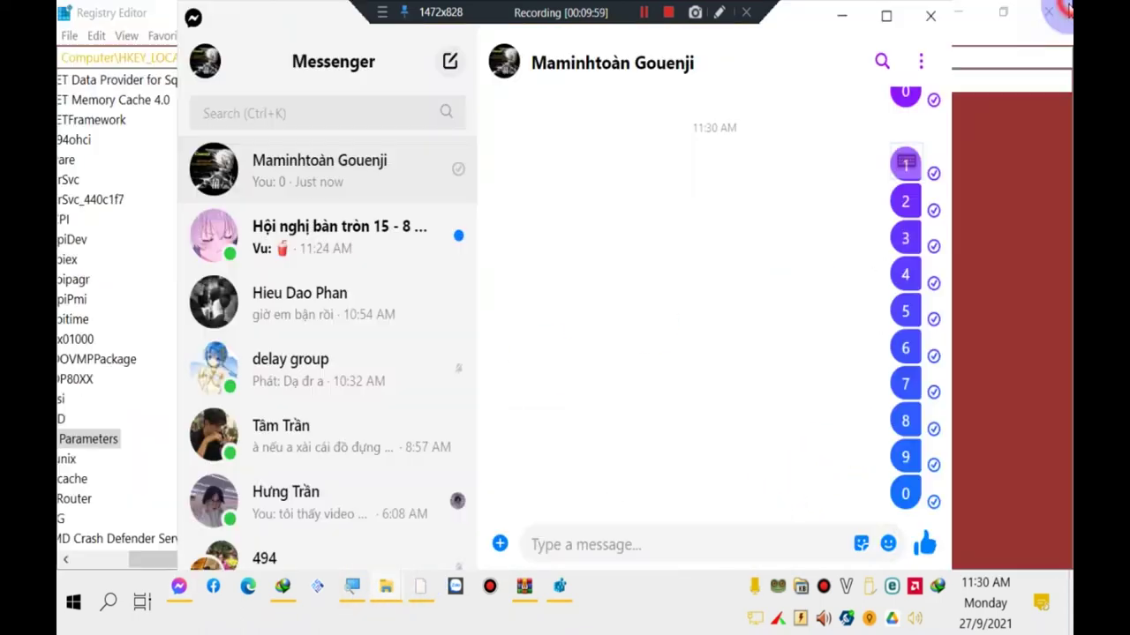
{"action": "left_click", "coordinate": [388, 593]}
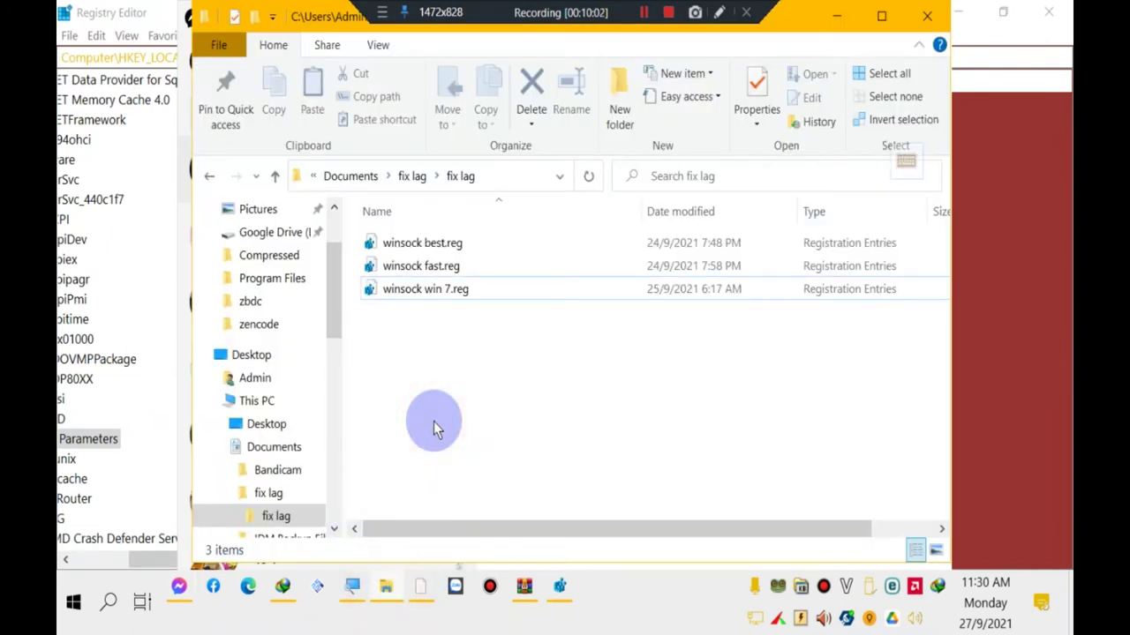
- Open the zbdc folder under [O good HDD] on drive O, close the Folder Size pane and browse the bandicam captures
{"action": "key", "text": "super+r"}
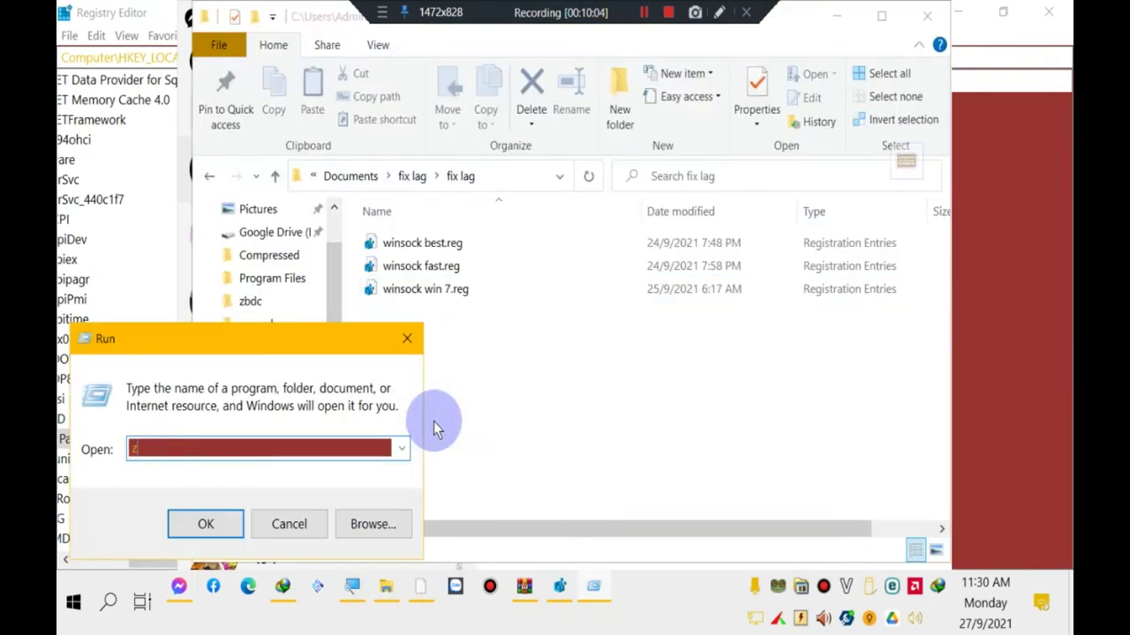
{"action": "key", "text": "Escape"}
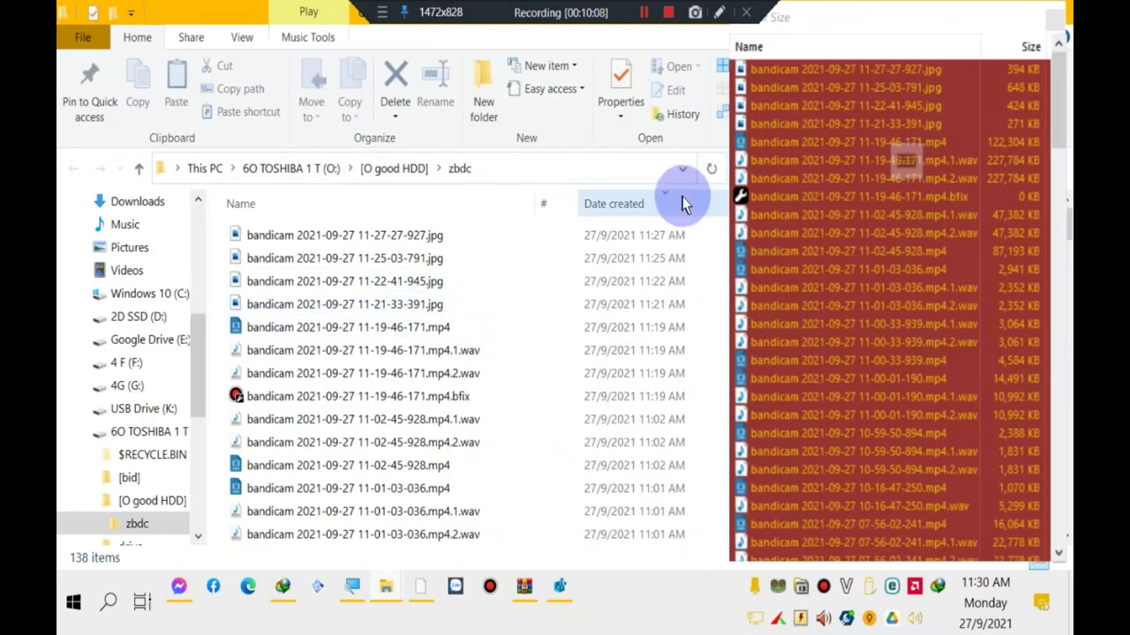
{"action": "left_click", "coordinate": [1060, 37]}
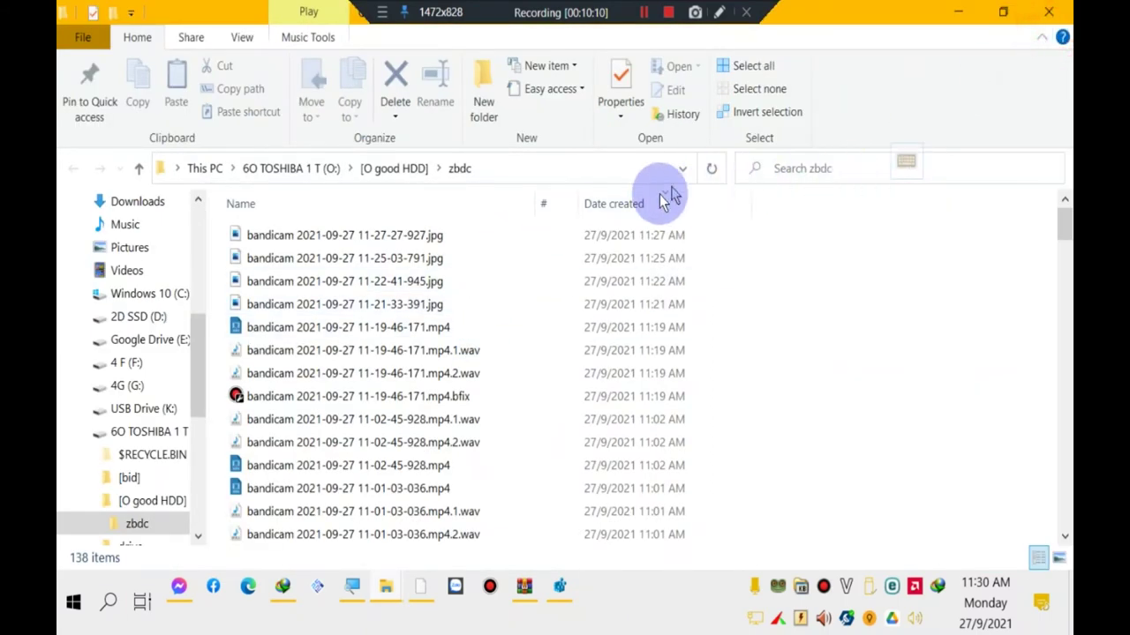
{"action": "scroll", "coordinate": [469, 379], "scroll_direction": "down", "scroll_amount": 4}
{"action": "scroll", "coordinate": [469, 379], "scroll_direction": "up", "scroll_amount": 4}
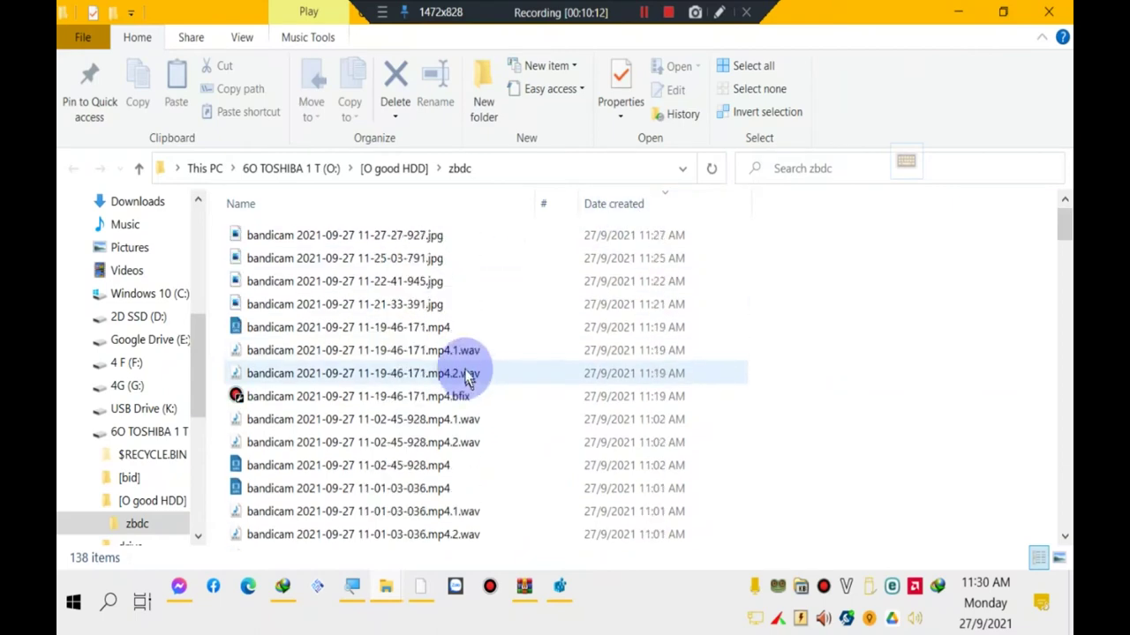
{"action": "key", "text": "alt+Tab"}
{"action": "left_click_drag", "start_coordinate": [432, 318], "coordinate": [615, 532]}
{"action": "key", "text": "alt+Tab"}
{"action": "key", "text": "alt+Tab"}
{"action": "key", "text": "Tab"}
{"action": "key", "text": "alt+Tab"}
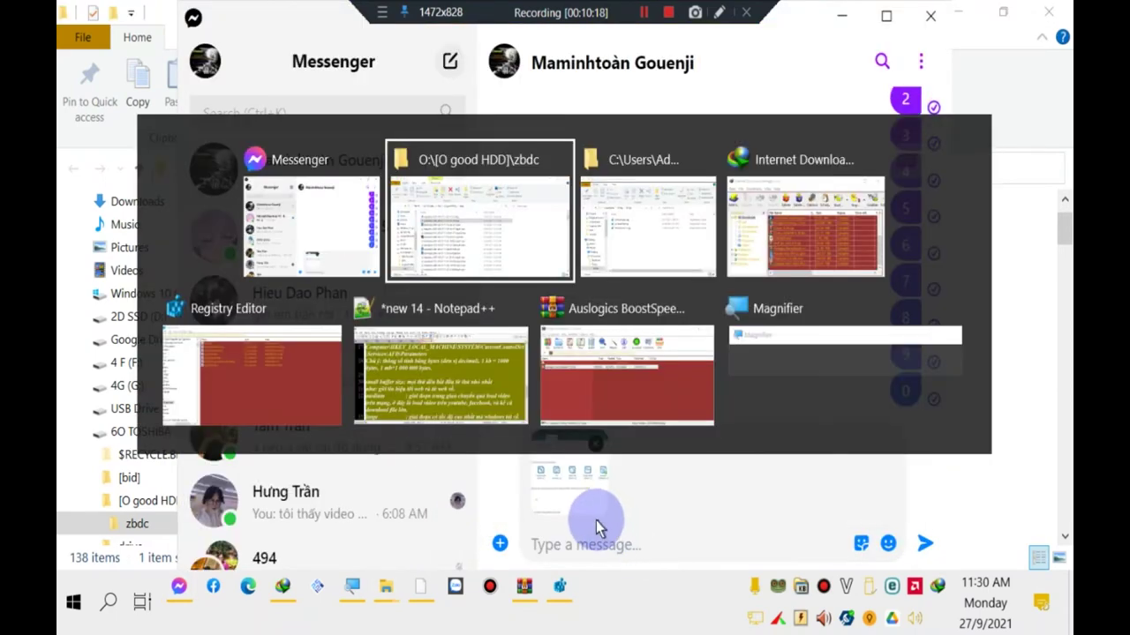
{"action": "key", "text": "alt+shift+Tab"}
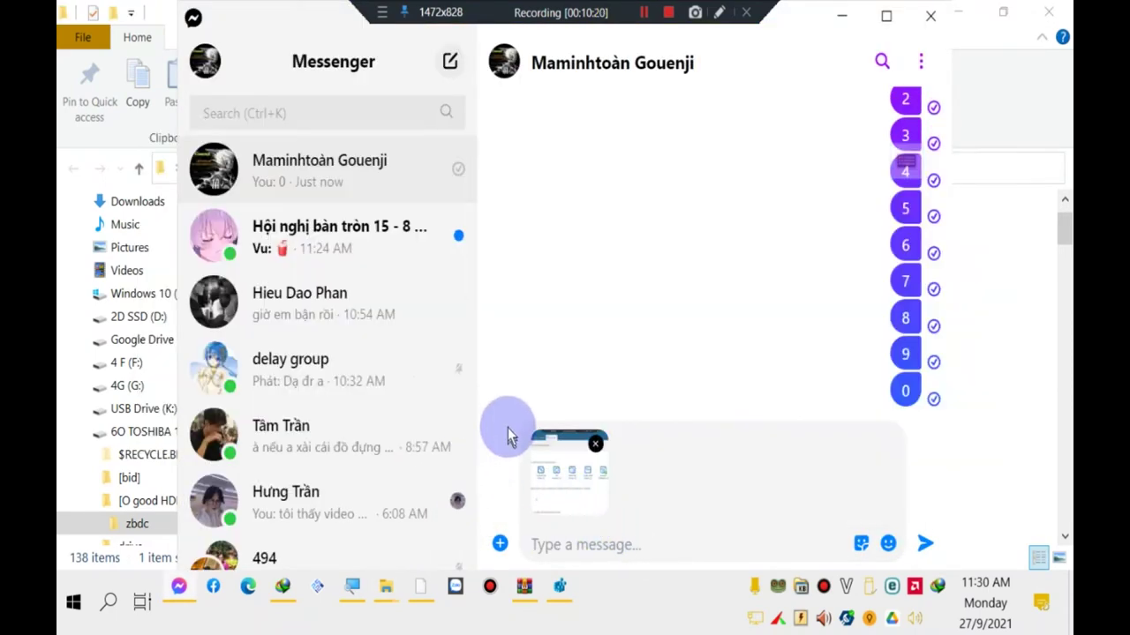
{"action": "key", "text": "alt+Tab"}
{"action": "left_click", "coordinate": [415, 228], "text": "ctrl"}
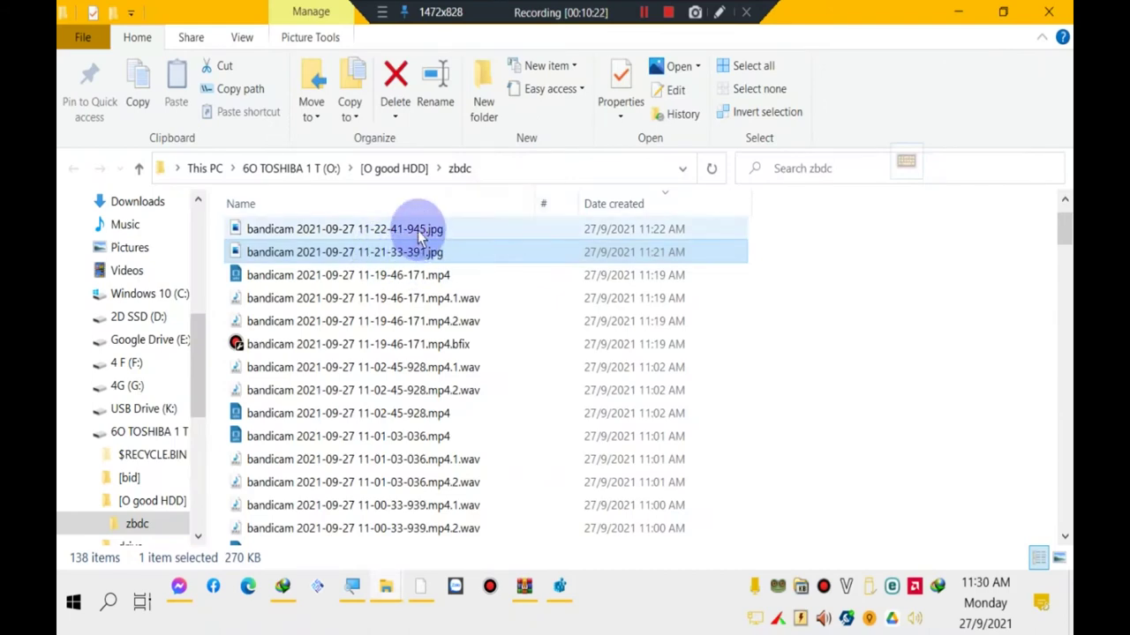
{"action": "left_click", "coordinate": [420, 229]}
{"action": "key", "text": "alt+Tab"}
{"action": "left_click_drag", "start_coordinate": [424, 228], "coordinate": [666, 534]}
{"action": "key", "text": "alt+Tab"}
- Look through the remaining zbdc captures, then send the two attached images in the open Messenger conversation
{"action": "scroll", "coordinate": [575, 415], "scroll_direction": "down", "scroll_amount": 15}
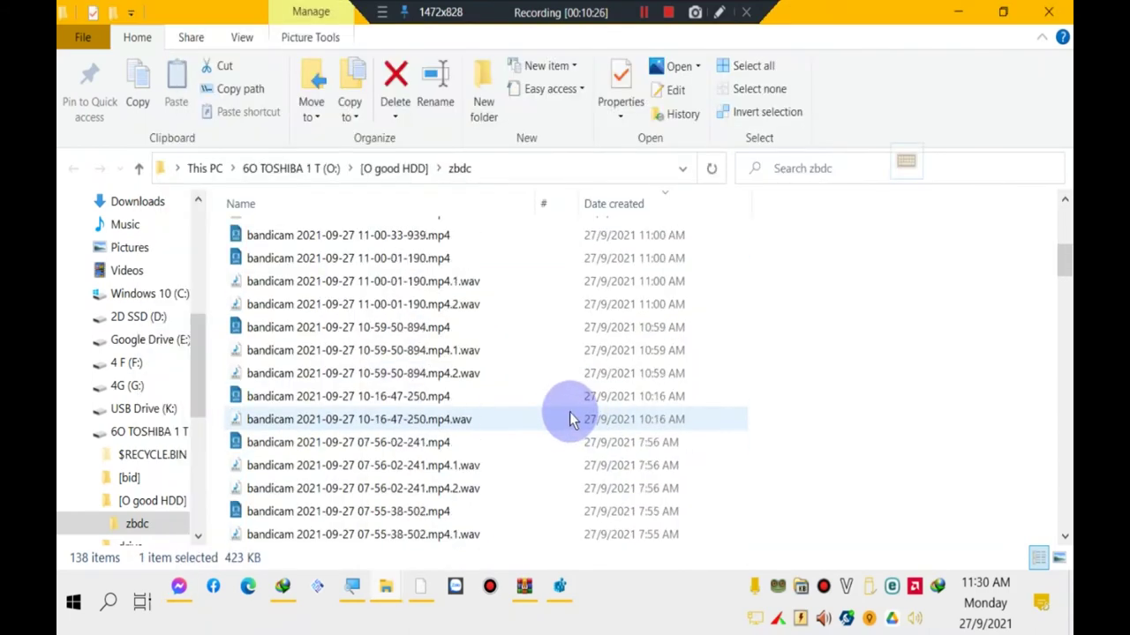
{"action": "scroll", "coordinate": [566, 421], "scroll_direction": "down", "scroll_amount": 15}
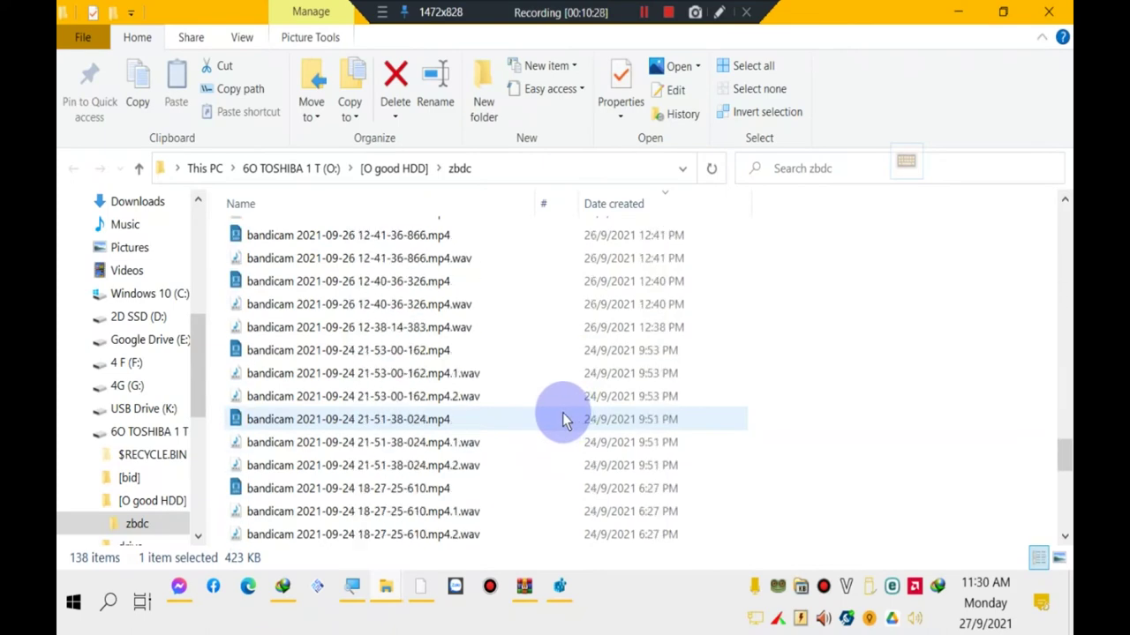
{"action": "key", "text": "End"}
{"action": "key", "text": "alt+Tab"}
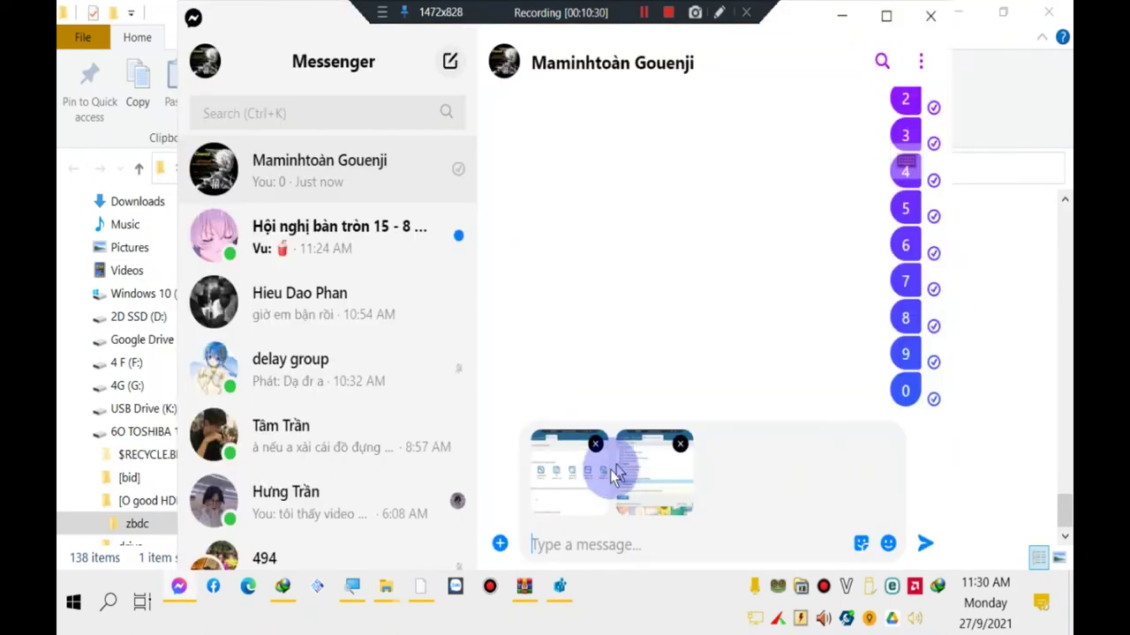
{"action": "key", "text": "Return"}
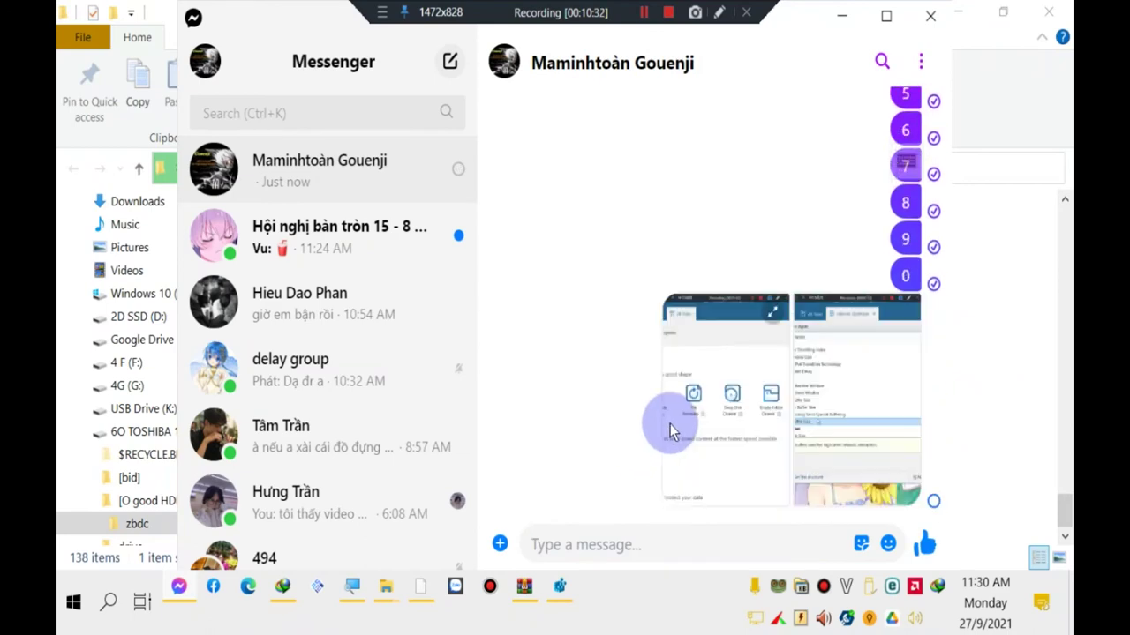
- Examine the file sizes of the recent bandicam captures in the zbdc folder for a video suitable for sending
{"action": "key", "text": "alt+Tab"}
{"action": "left_click", "coordinate": [511, 311]}
{"action": "key", "text": "Home"}
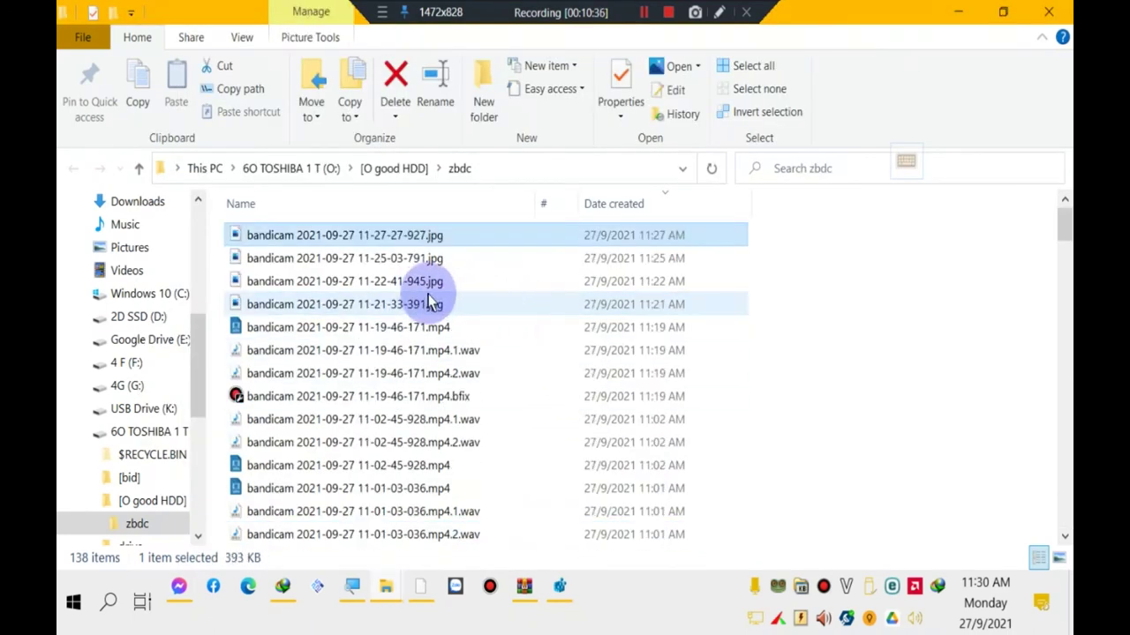
{"action": "left_click", "coordinate": [428, 327]}
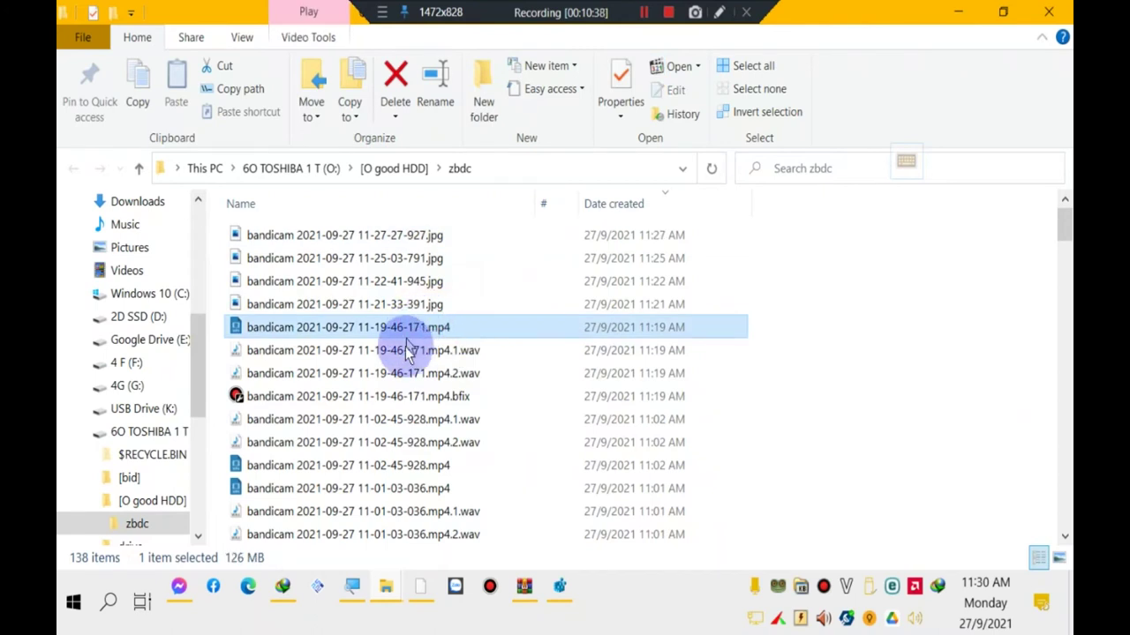
{"action": "left_click", "coordinate": [408, 350]}
{"action": "left_click", "coordinate": [442, 396]}
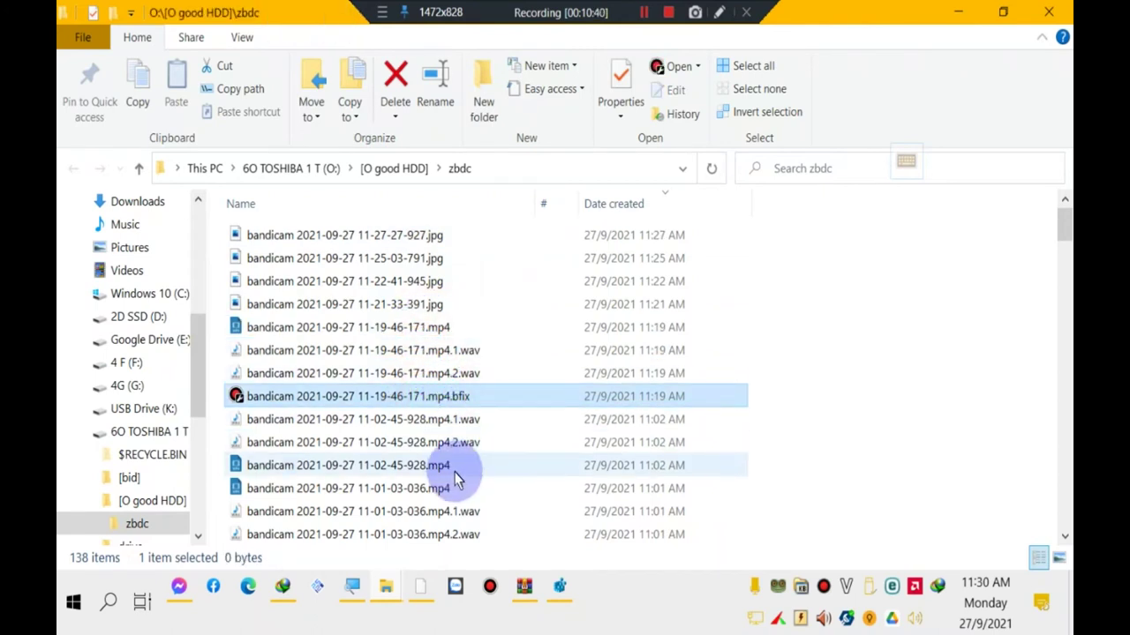
{"action": "left_click", "coordinate": [428, 468]}
{"action": "left_click", "coordinate": [423, 481]}
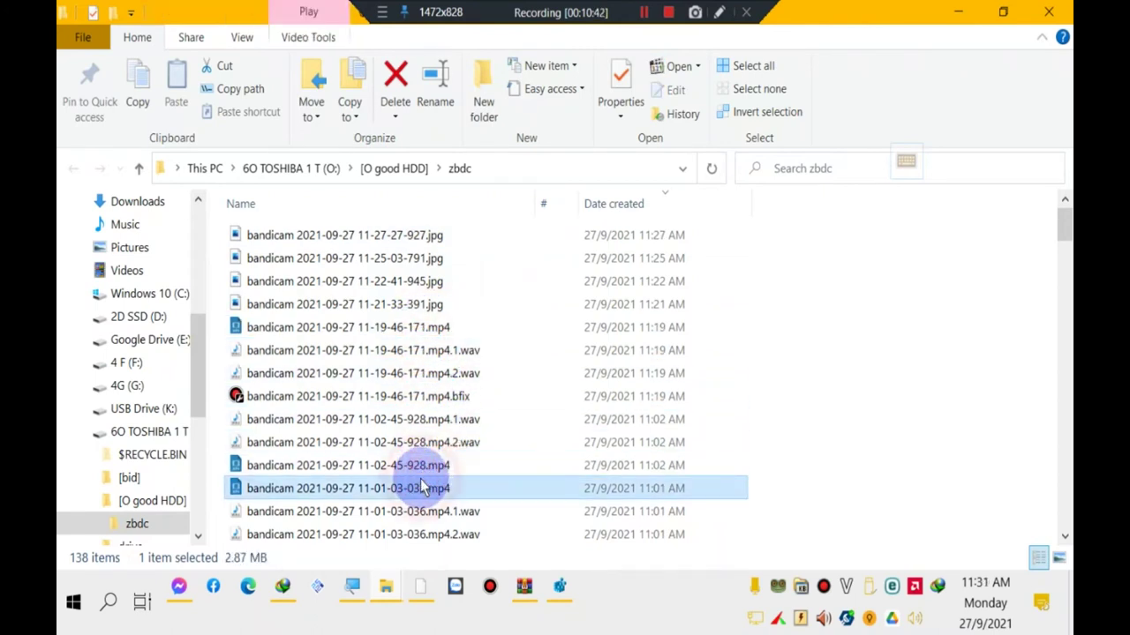
{"action": "scroll", "coordinate": [416, 463], "scroll_direction": "down", "scroll_amount": 3}
{"action": "left_click", "coordinate": [433, 397]}
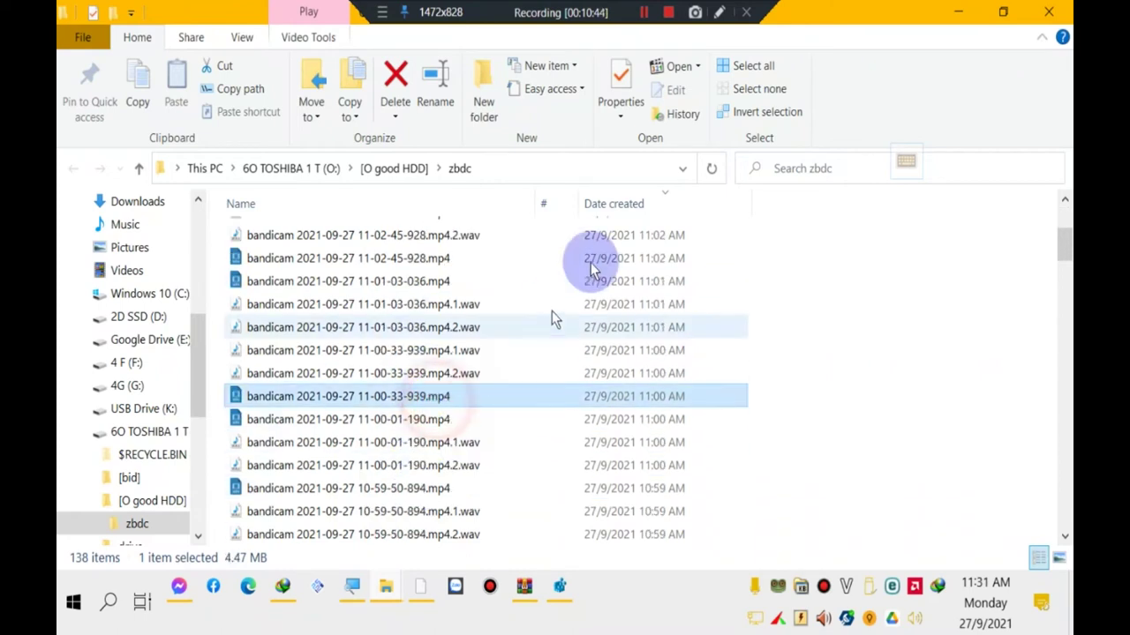
{"action": "right_click", "coordinate": [654, 201]}
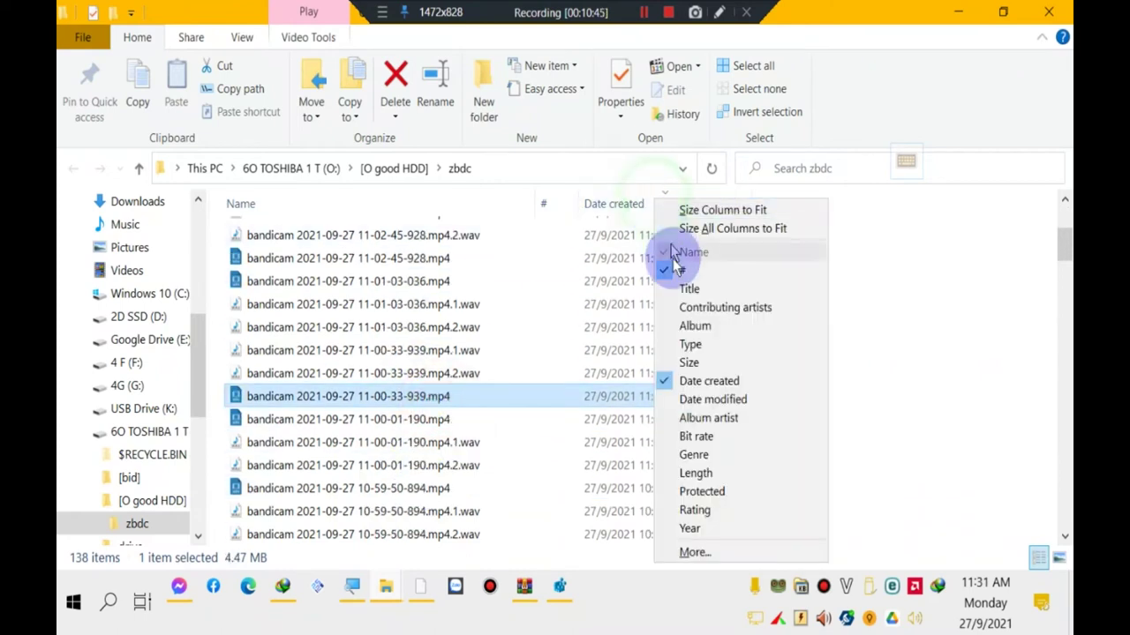
{"action": "left_click", "coordinate": [695, 474]}
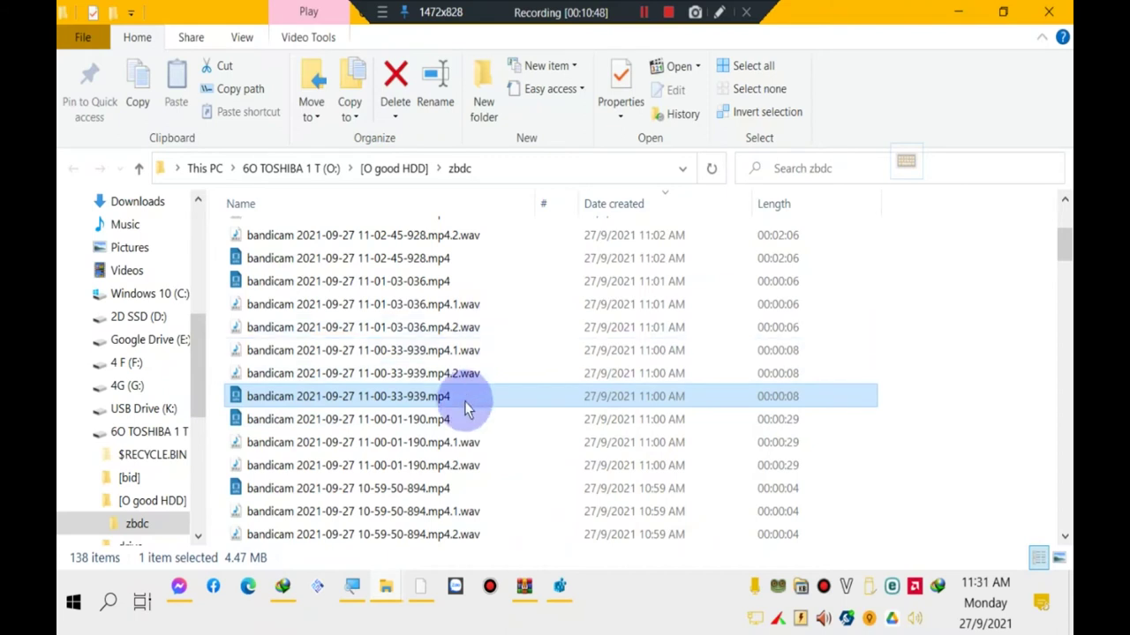
{"action": "left_click", "coordinate": [389, 468]}
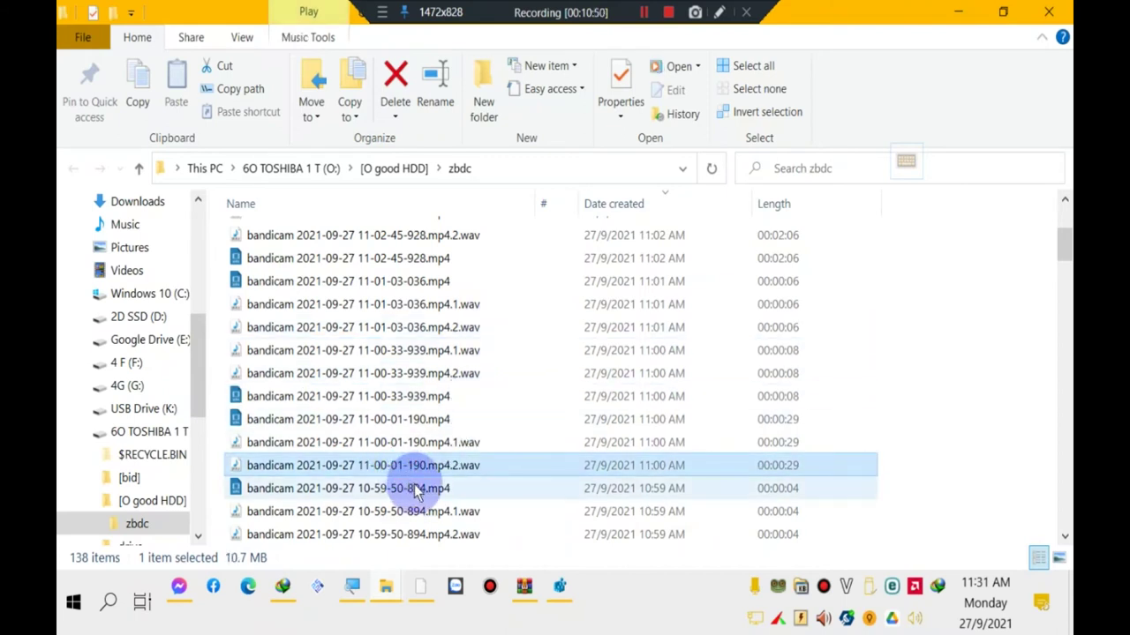
{"action": "left_click_drag", "start_coordinate": [415, 420], "coordinate": [755, 532]}
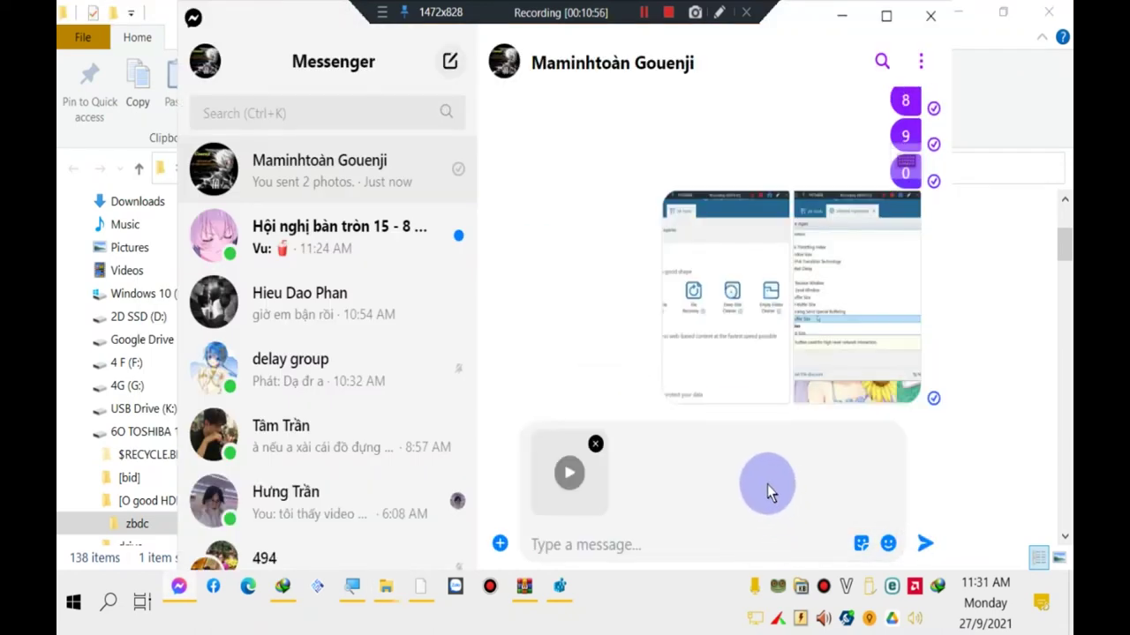
{"action": "key", "text": "Return"}
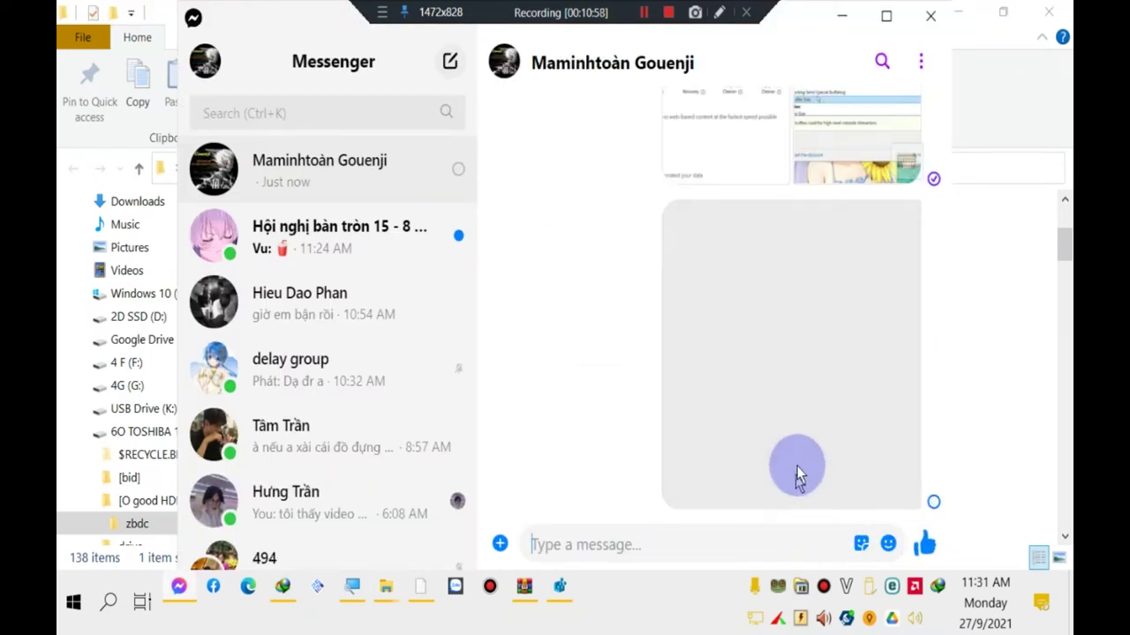
- Check the vpngate-client entry in Internet Download Manager's download list and return to the Messenger conversation
{"action": "left_click", "coordinate": [284, 602]}
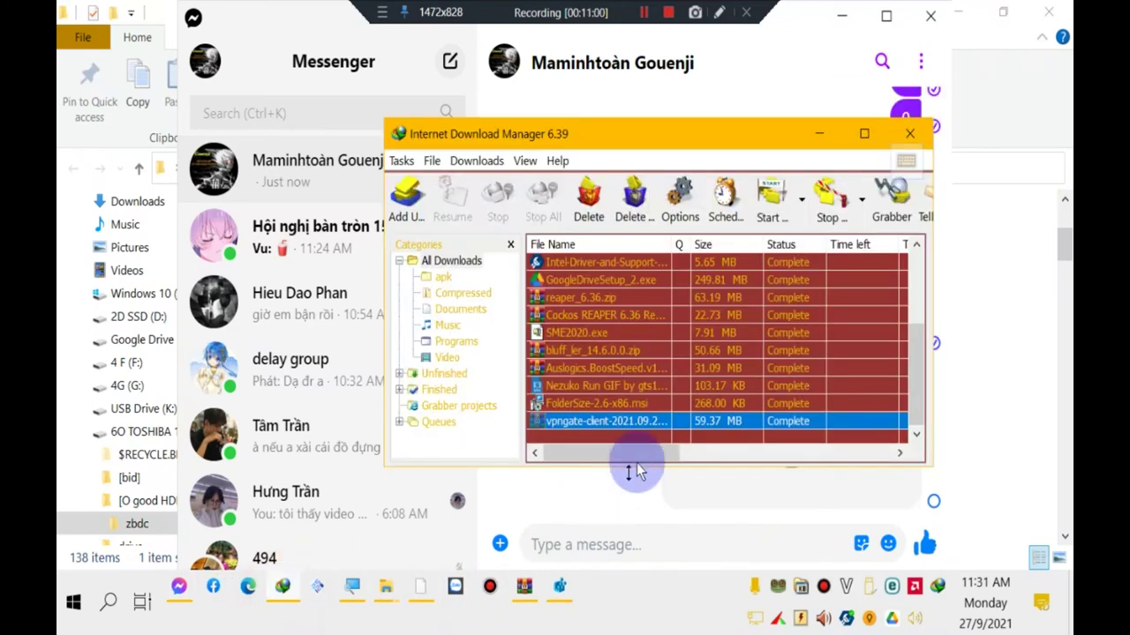
{"action": "right_click", "coordinate": [600, 420]}
{"action": "left_click", "coordinate": [583, 425]}
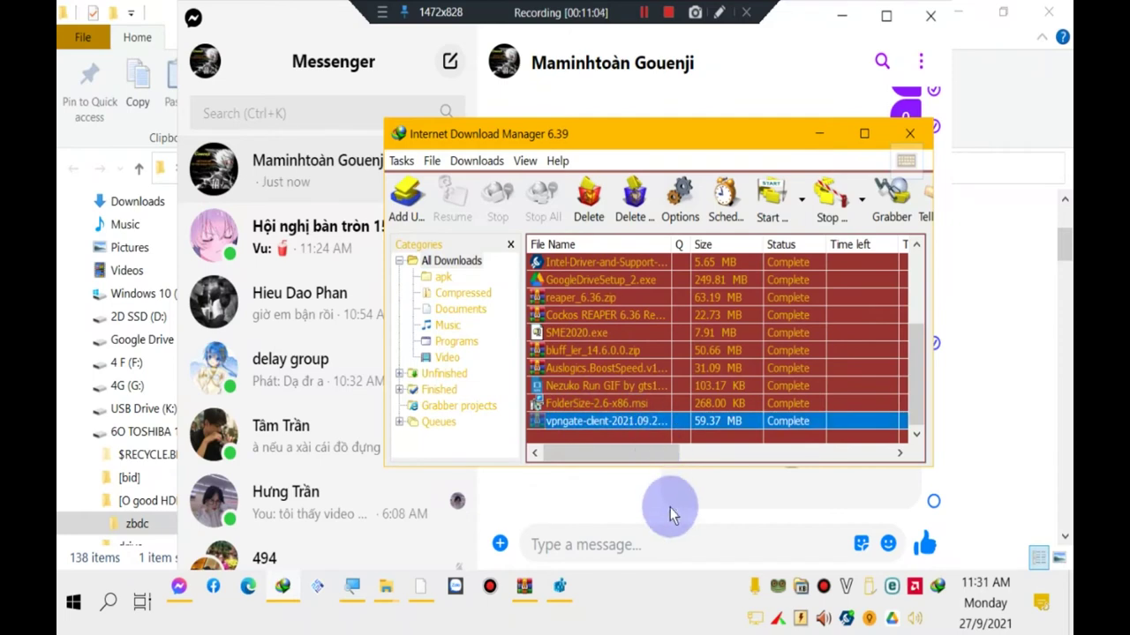
{"action": "left_click", "coordinate": [666, 539]}
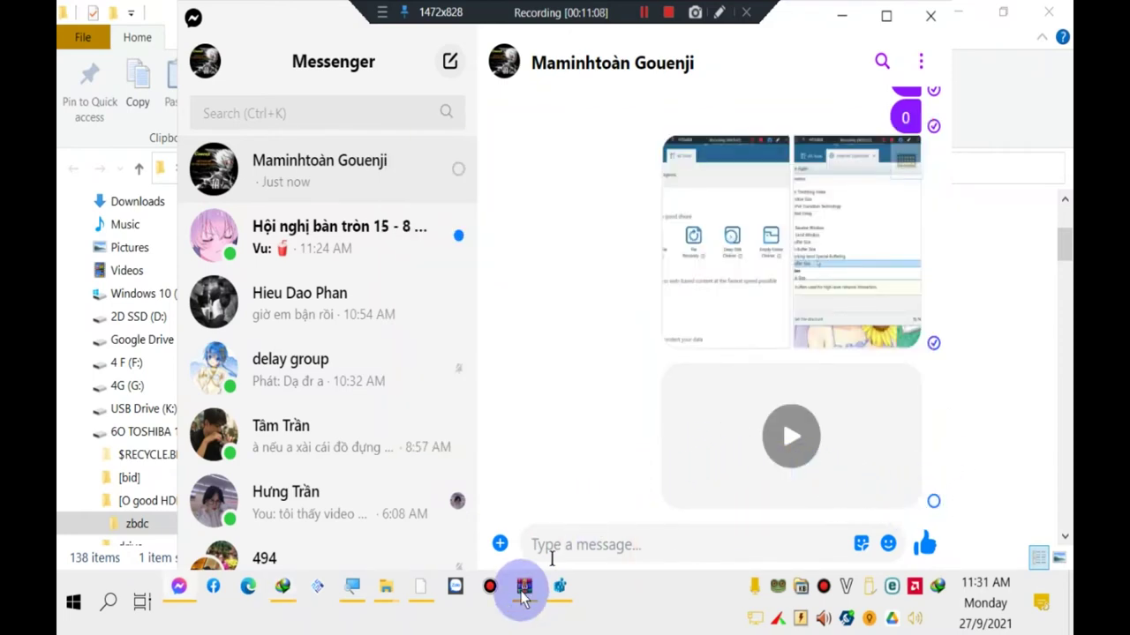
- Inspect the SmallBufferSize value in decimal under AFD\Parameters in Registry Editor and cancel without changing it
{"action": "left_click", "coordinate": [561, 587]}
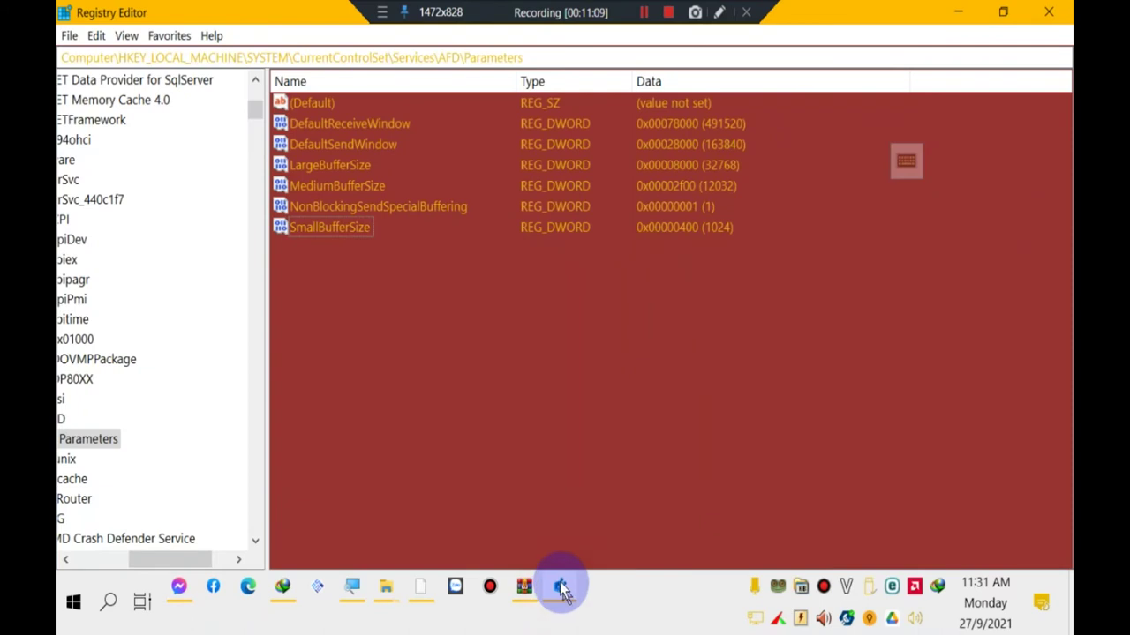
{"action": "double_click", "coordinate": [369, 230]}
{"action": "left_click", "coordinate": [272, 214]}
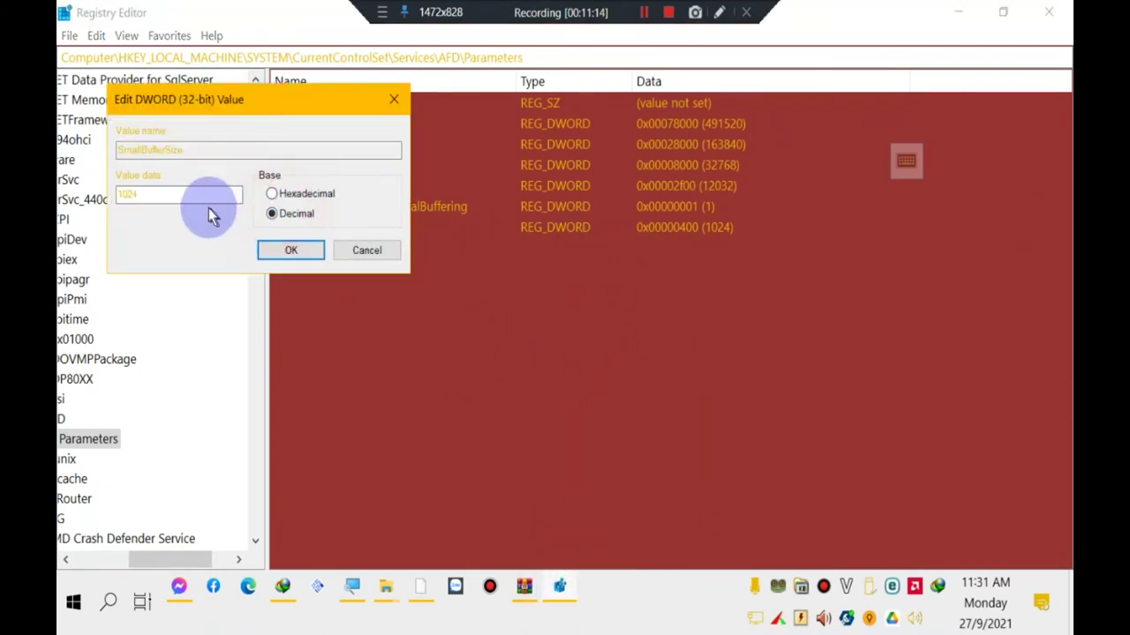
{"action": "left_click", "coordinate": [369, 250]}
- Open Task Manager, sort the processes by disk usage to examine the system load, and close it
{"action": "right_click", "coordinate": [653, 618]}
{"action": "left_click", "coordinate": [716, 532]}
{"action": "left_click_drag", "start_coordinate": [343, 12], "coordinate": [496, 190]}
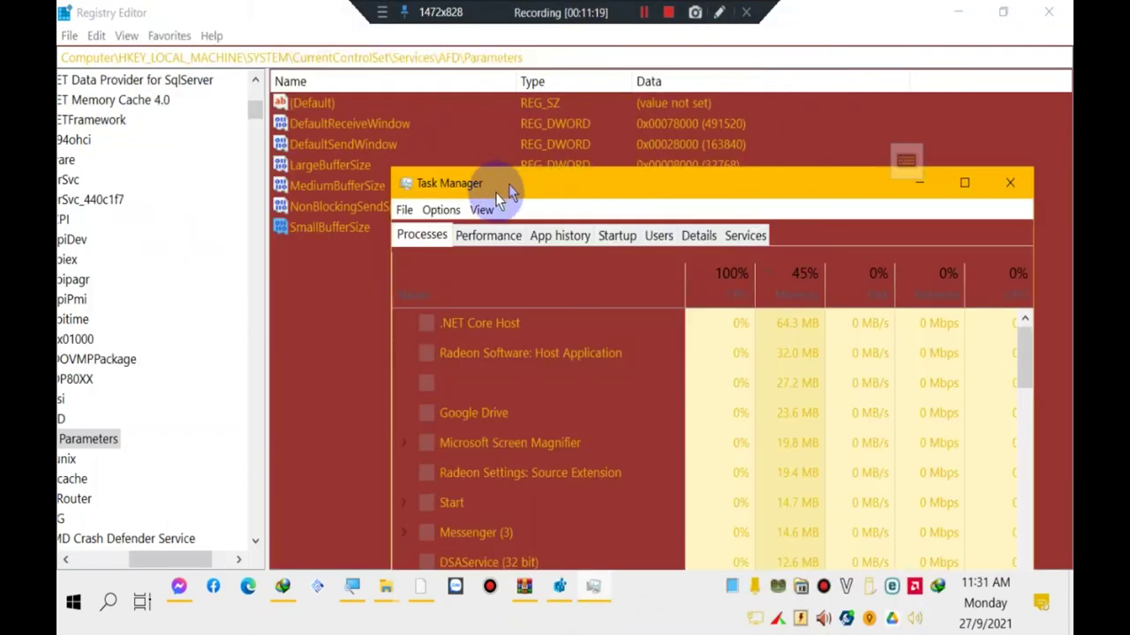
{"action": "left_click", "coordinate": [863, 311]}
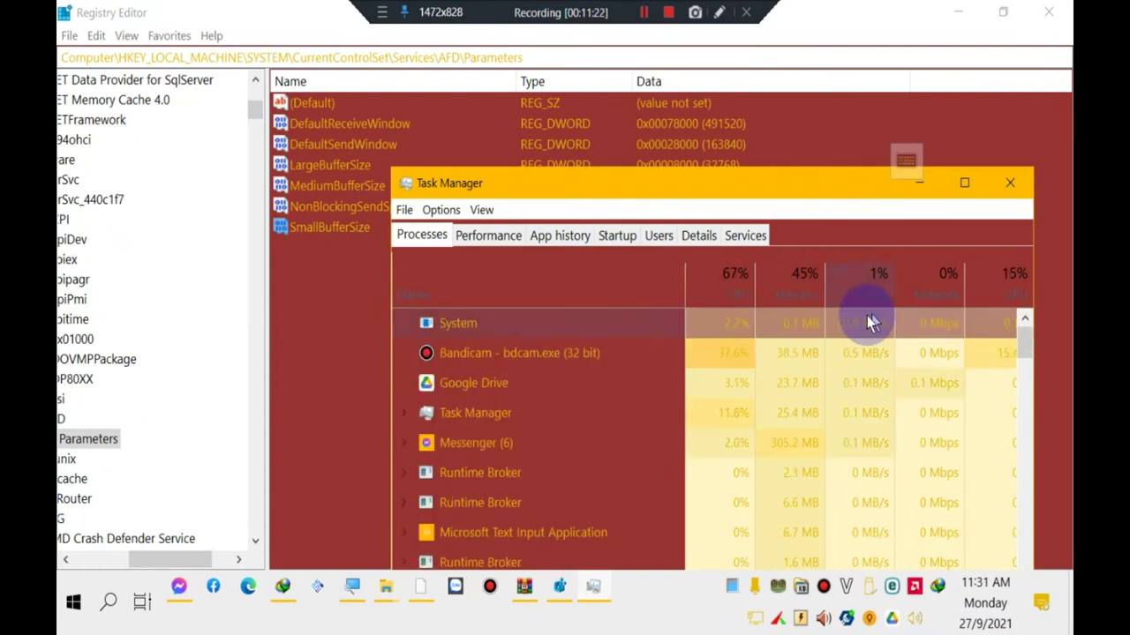
{"action": "left_click", "coordinate": [1009, 182]}
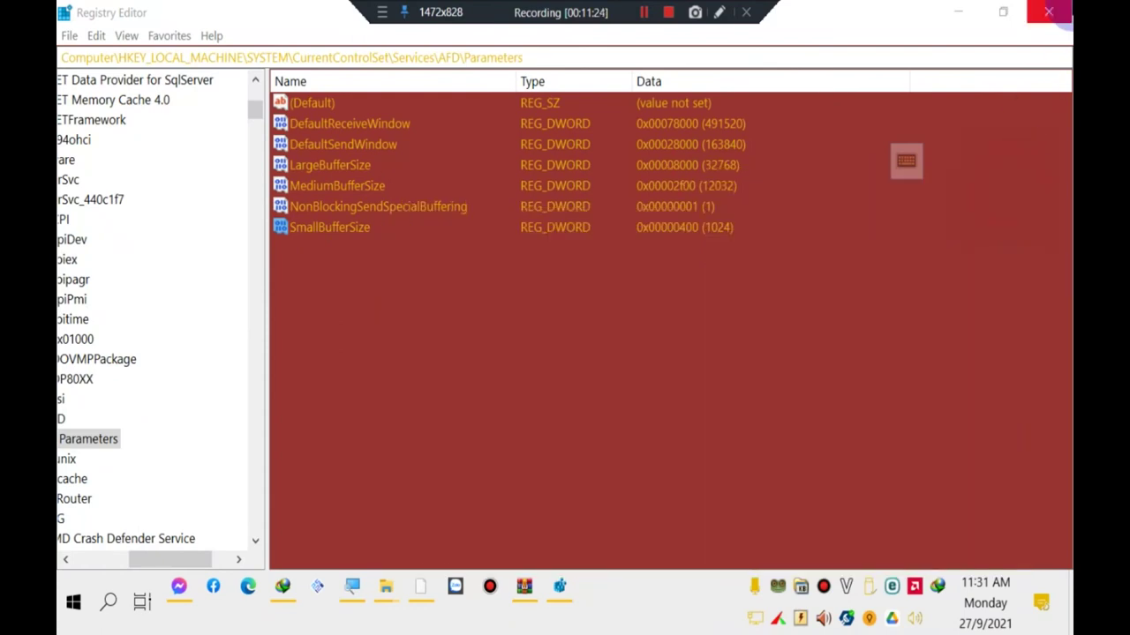
- Close Registry Editor and bring up the inner fix lag folder in Documents
{"action": "left_click", "coordinate": [1048, 12]}
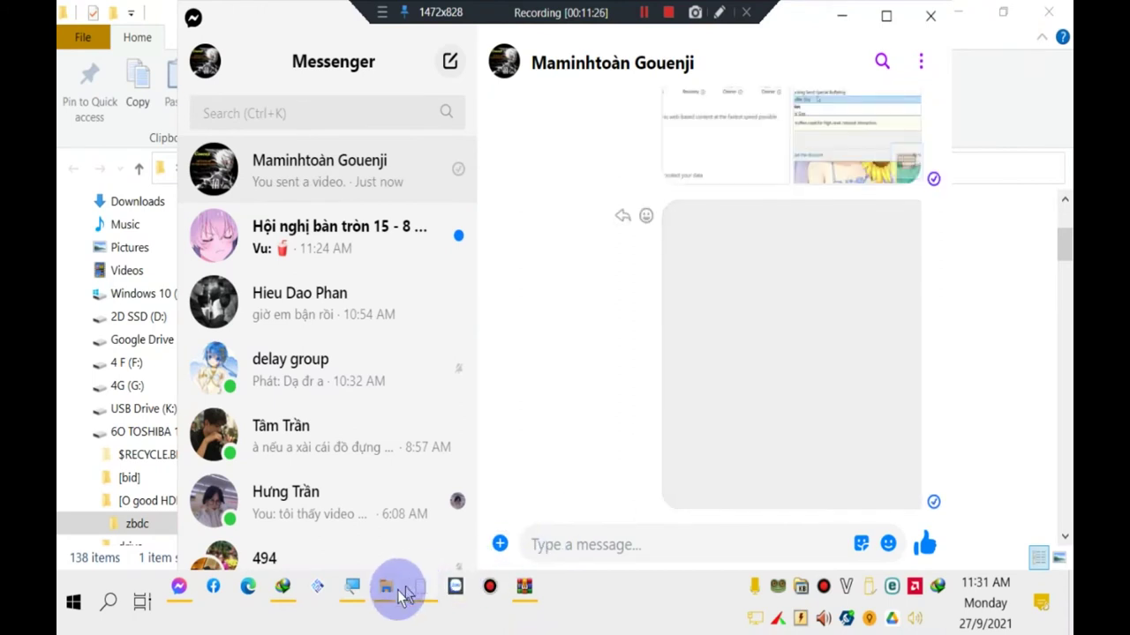
{"action": "left_click", "coordinate": [388, 589]}
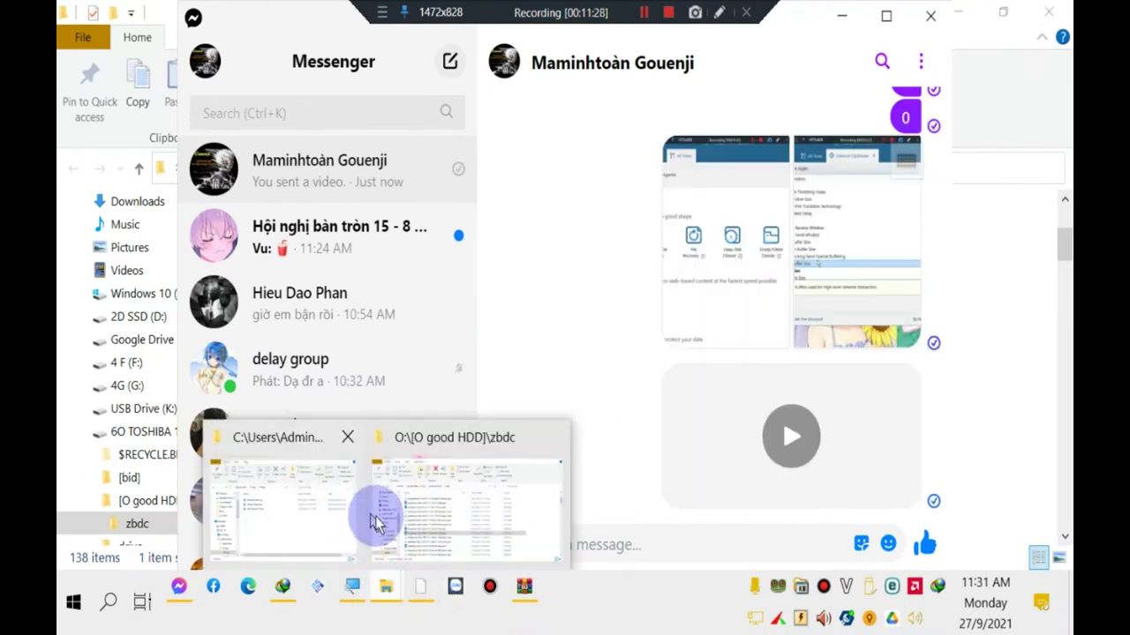
{"action": "left_click", "coordinate": [382, 582]}
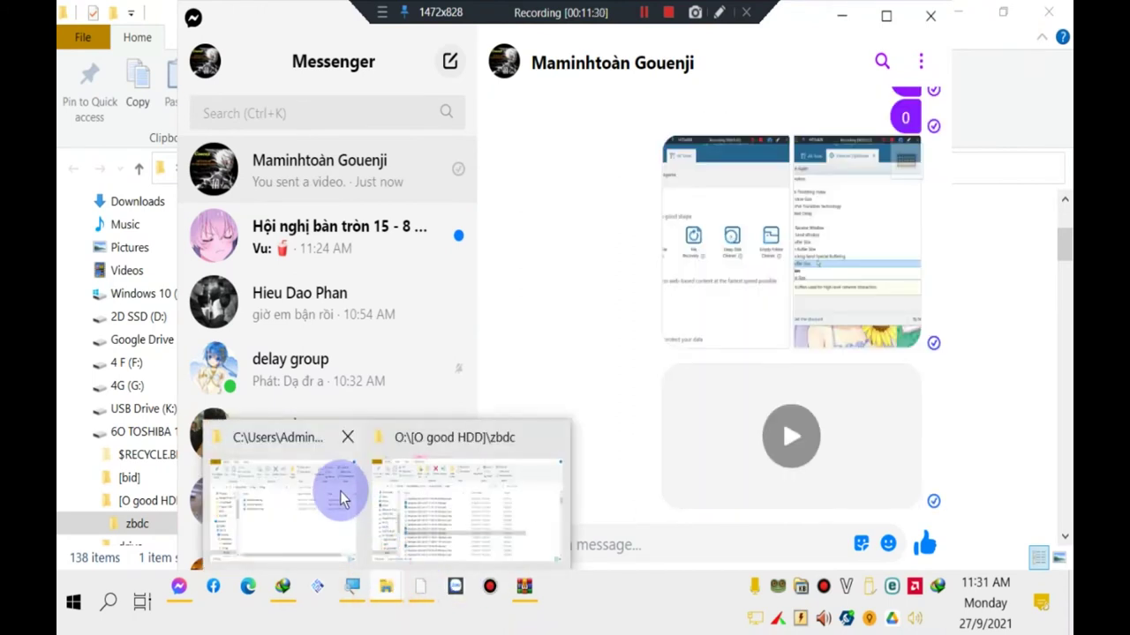
{"action": "left_click", "coordinate": [337, 503]}
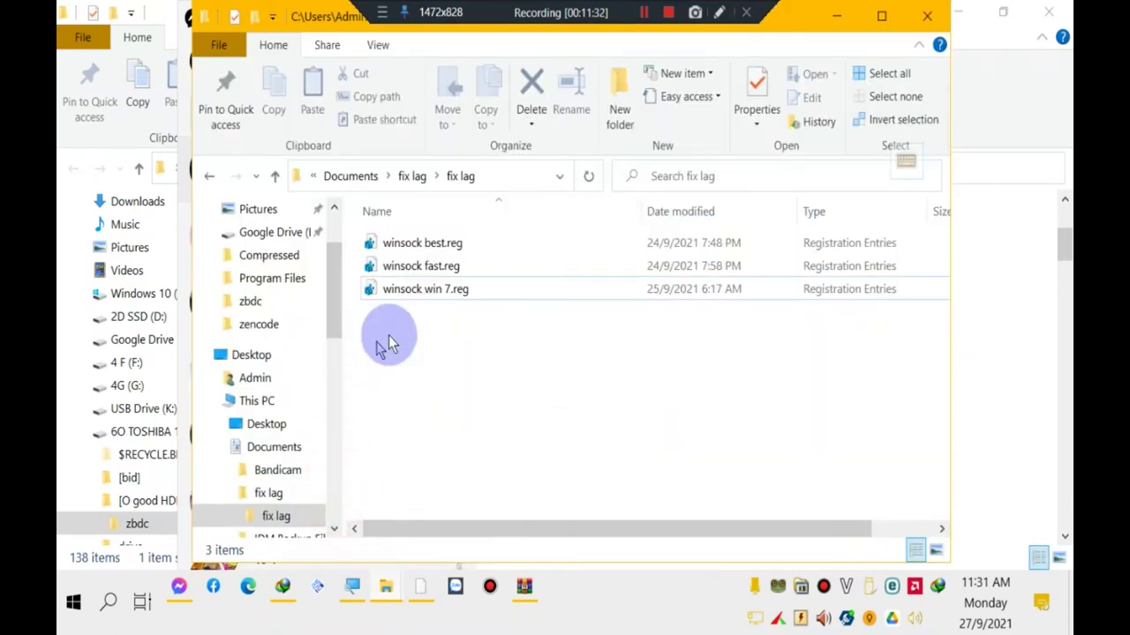
- Import winsock fast.reg from the inner fix lag folder into the registry
{"action": "double_click", "coordinate": [435, 267]}
{"action": "left_click", "coordinate": [713, 311]}
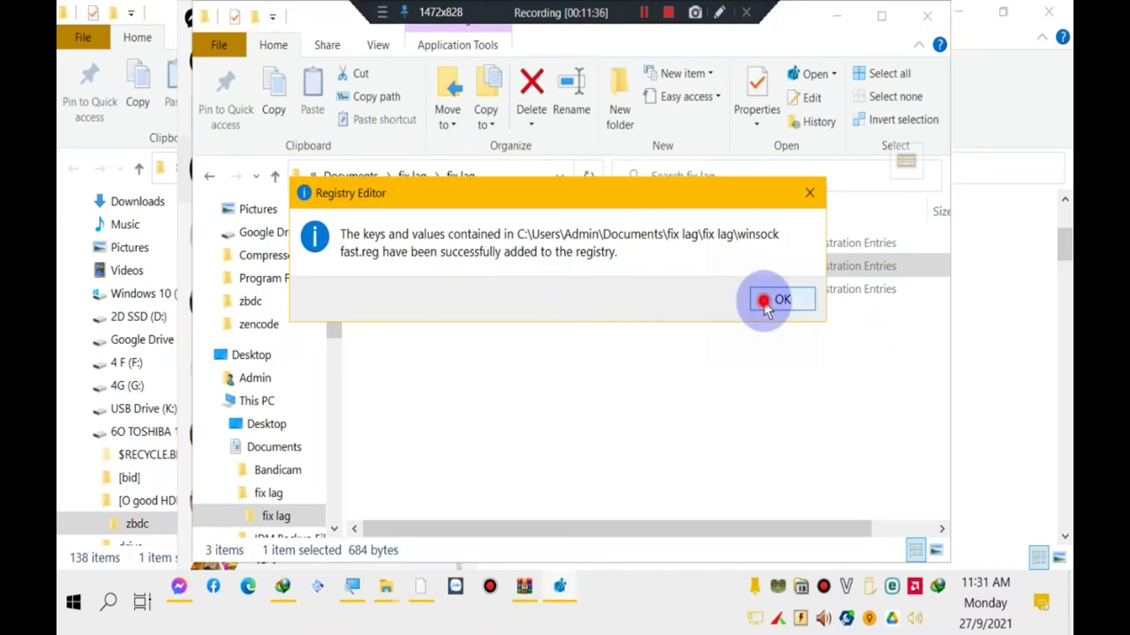
{"action": "left_click", "coordinate": [766, 299]}
- Open Registry Editor with the regedit command to review the AFD\Parameters values, and close it
{"action": "key", "text": "super+r"}
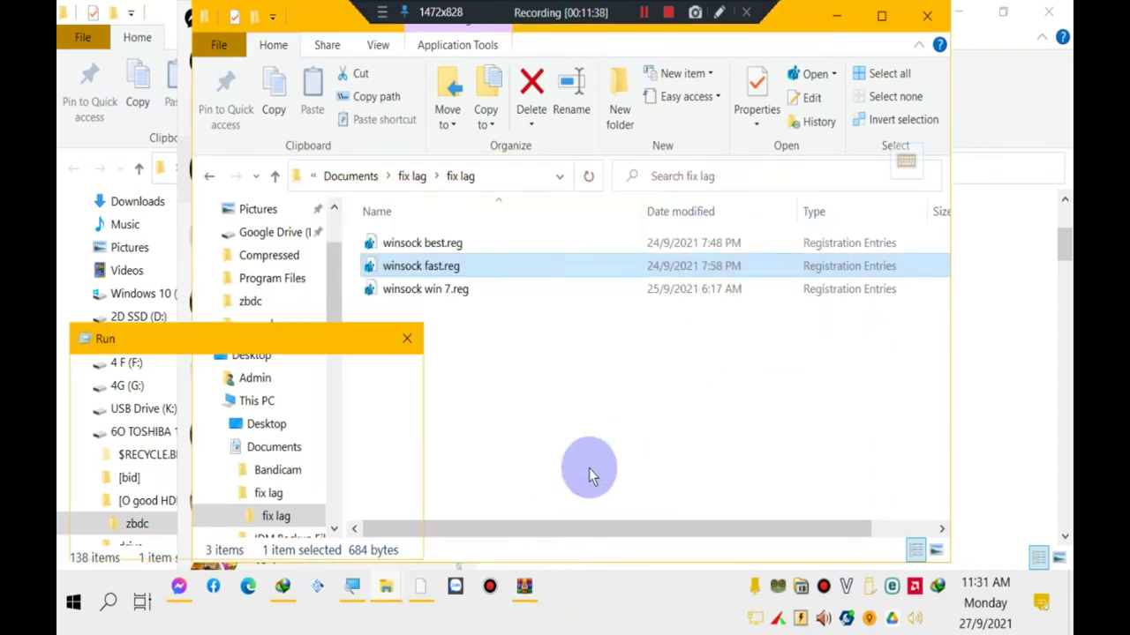
{"action": "type", "text": "regedit"}
{"action": "key", "text": "Return"}
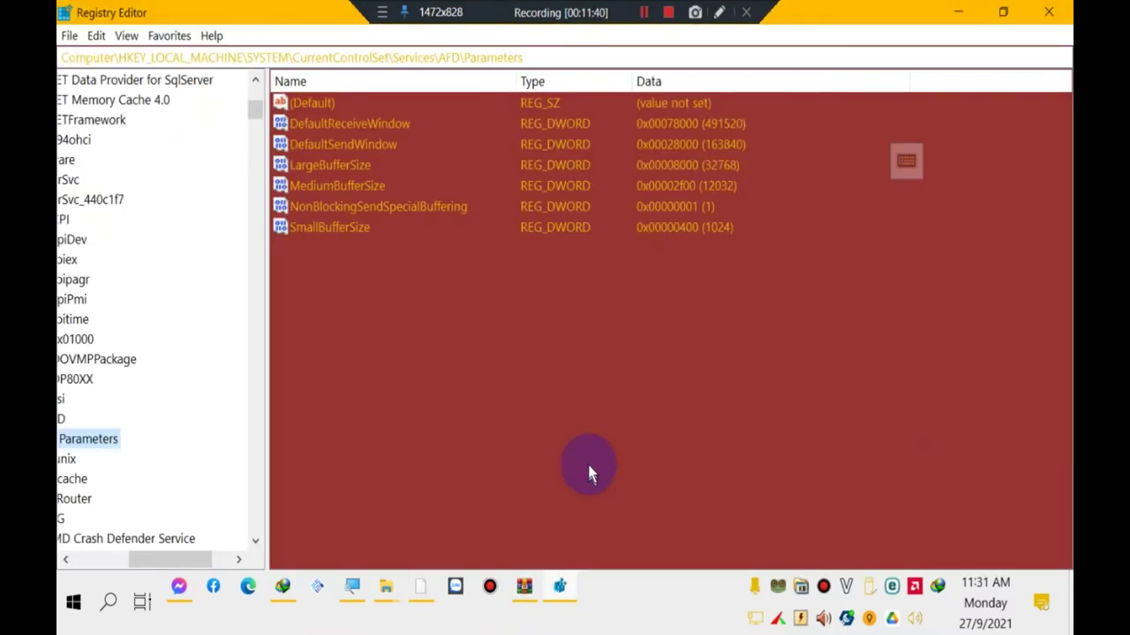
{"action": "left_click", "coordinate": [1048, 13]}
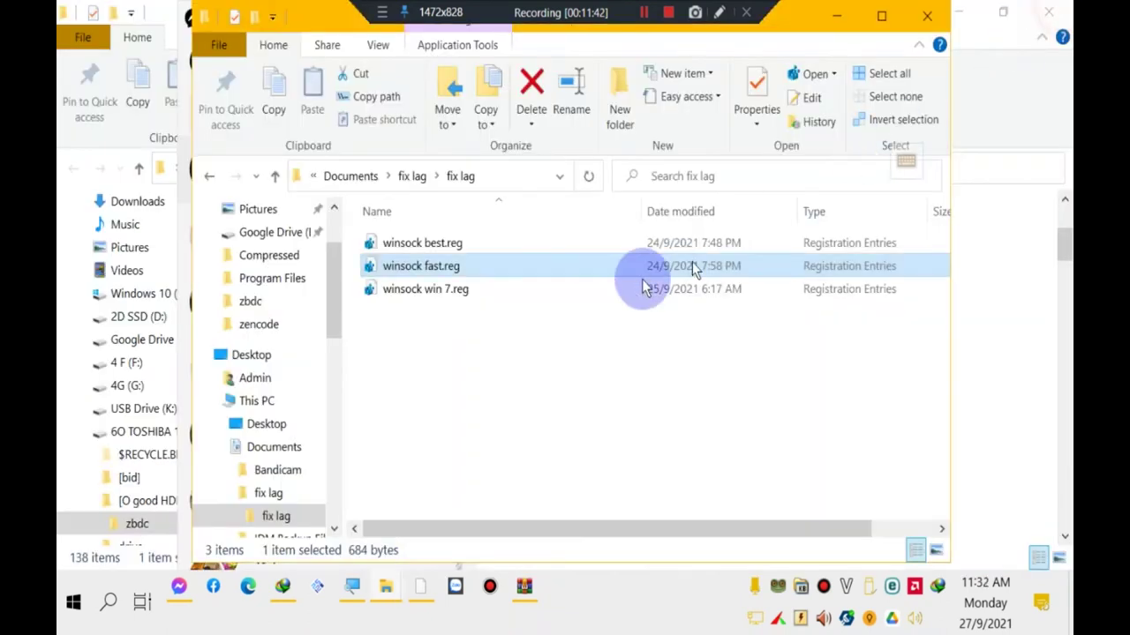
- Import winsock best.reg from the inner fix lag folder into the registry
{"action": "left_click", "coordinate": [450, 247]}
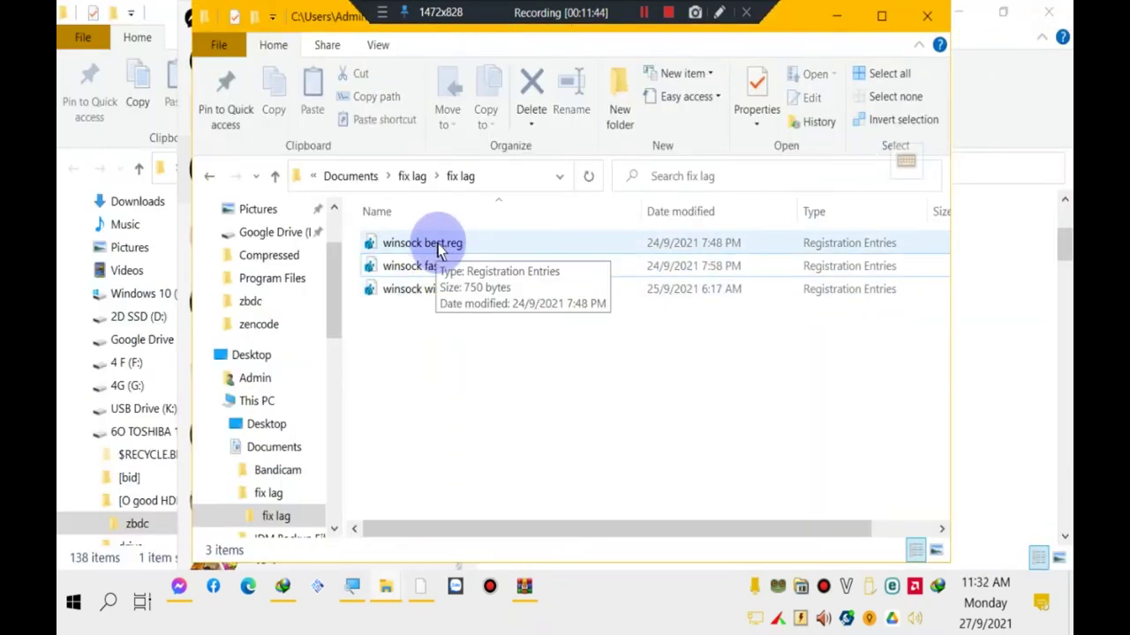
{"action": "double_click", "coordinate": [435, 249]}
{"action": "left_click", "coordinate": [706, 323]}
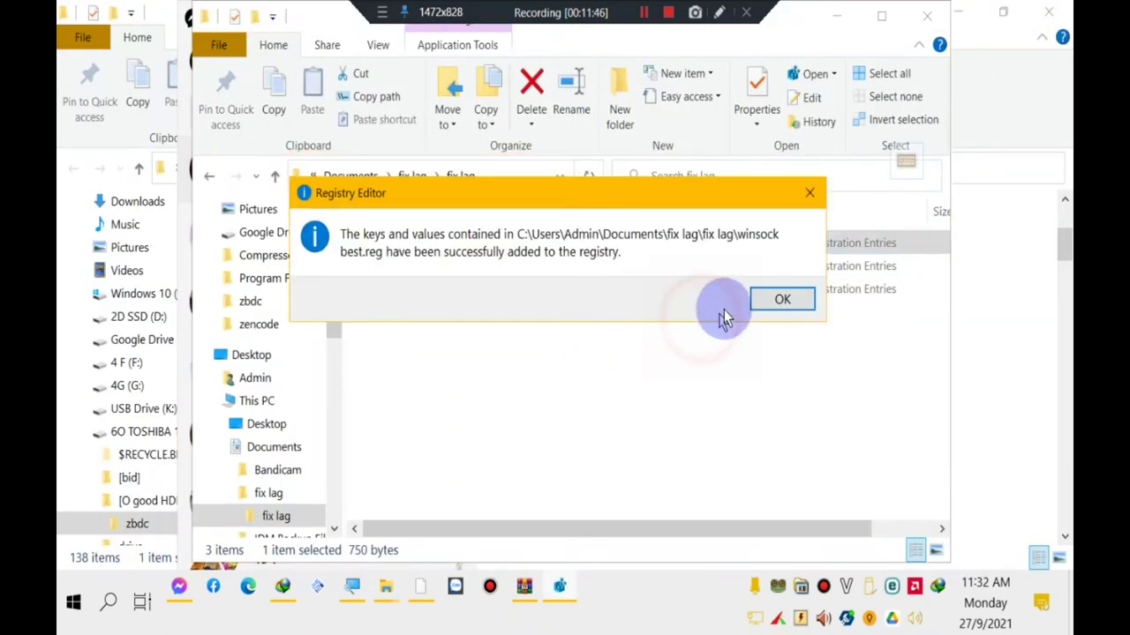
{"action": "left_click", "coordinate": [776, 298]}
{"action": "left_click", "coordinate": [466, 379]}
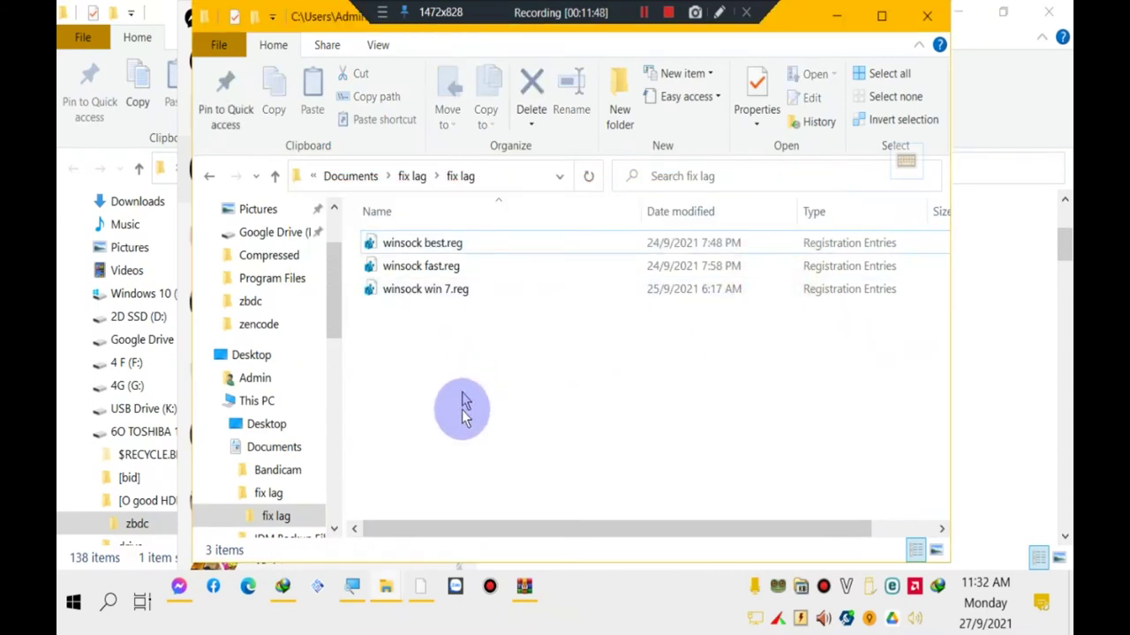
- Open Registry Editor with the regedit command to check the AFD\Parameters values, and minimize it
{"action": "key", "text": "super+r"}
{"action": "type", "text": "regedit"}
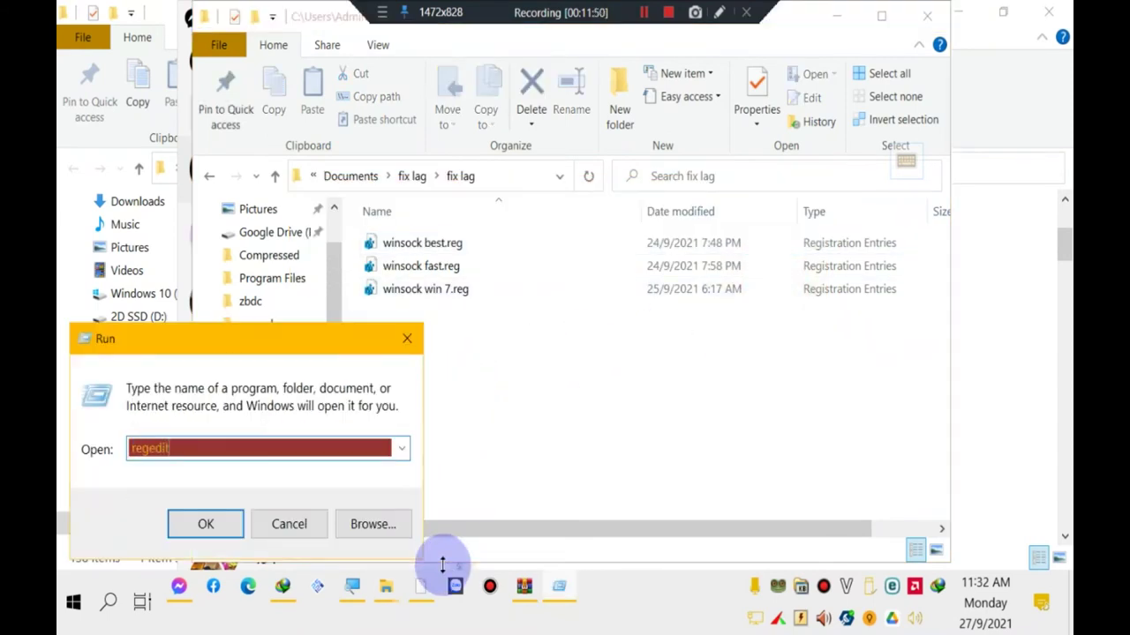
{"action": "key", "text": "Return"}
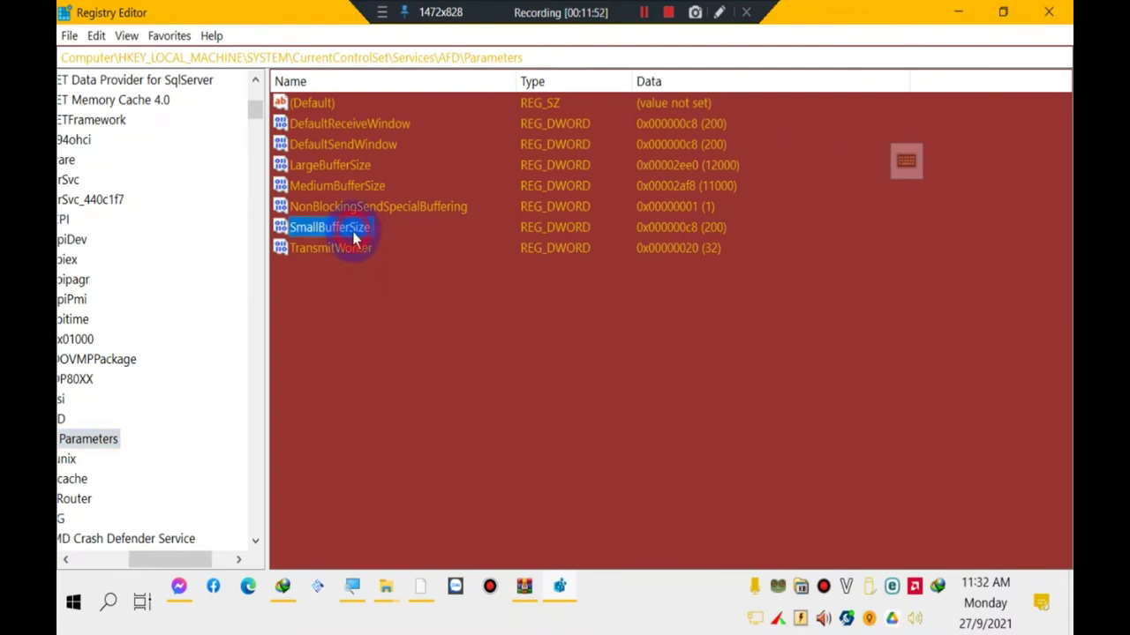
{"action": "left_click", "coordinate": [383, 145]}
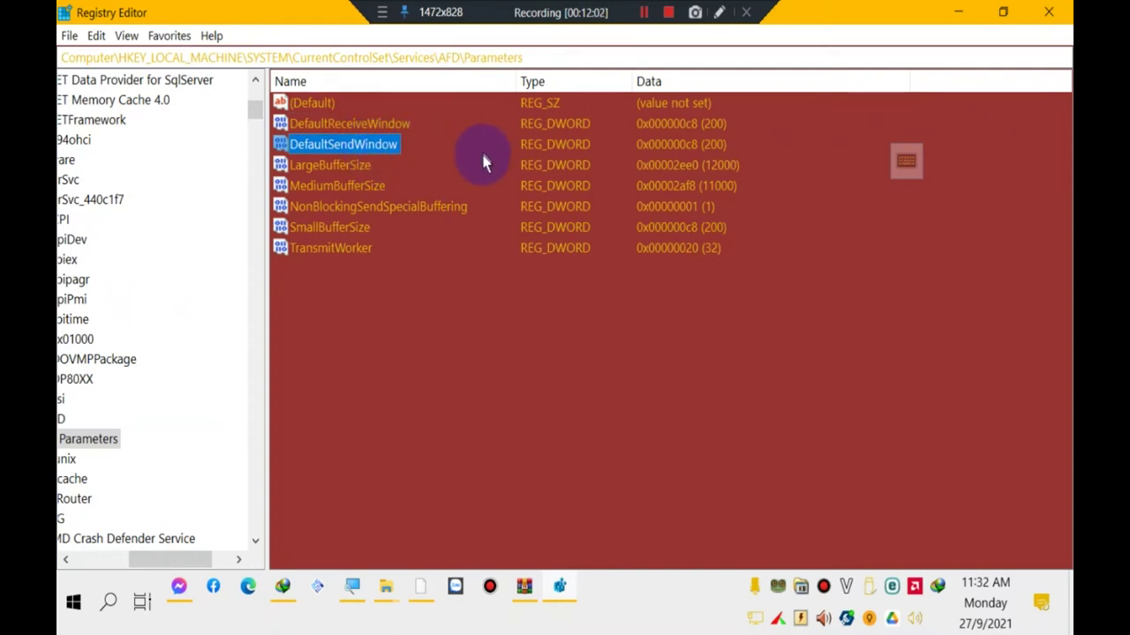
{"action": "left_click", "coordinate": [961, 12]}
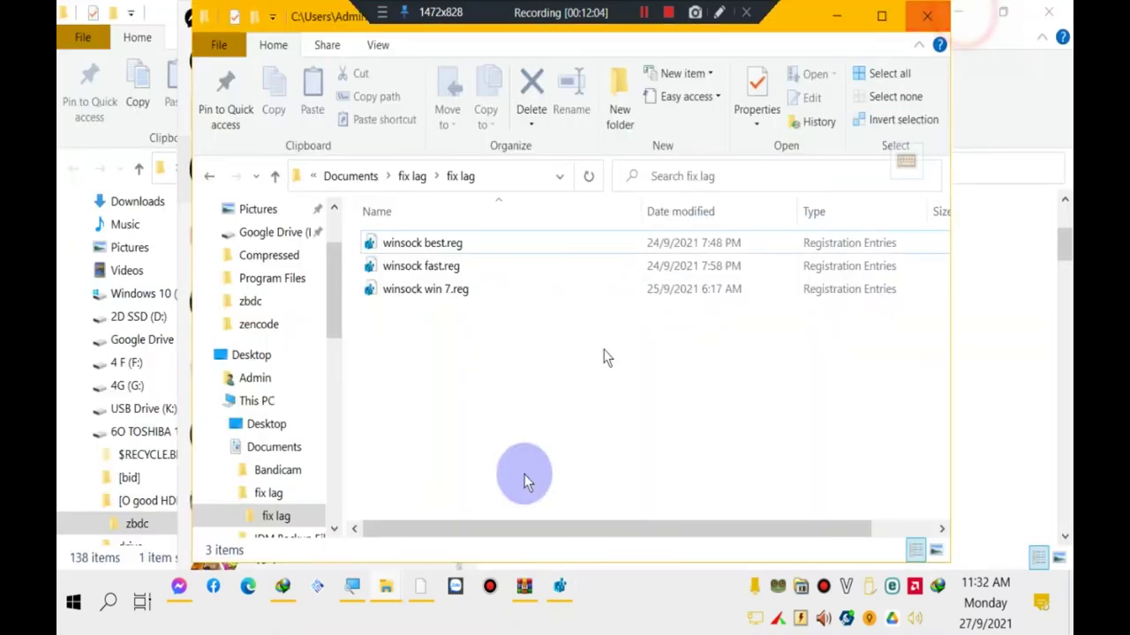
- Send the digits 1 through 9, 0, and 1 through 6 as separate messages in the open Messenger chat
{"action": "left_click", "coordinate": [179, 586]}
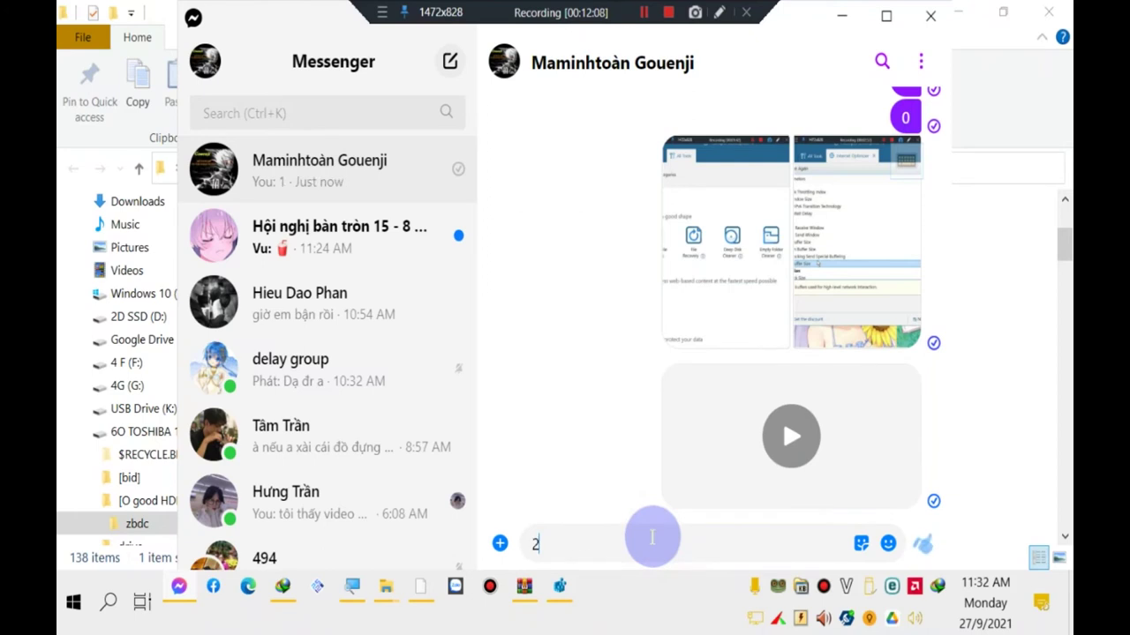
{"action": "key", "text": "Return"}
{"action": "type", "text": "8"}
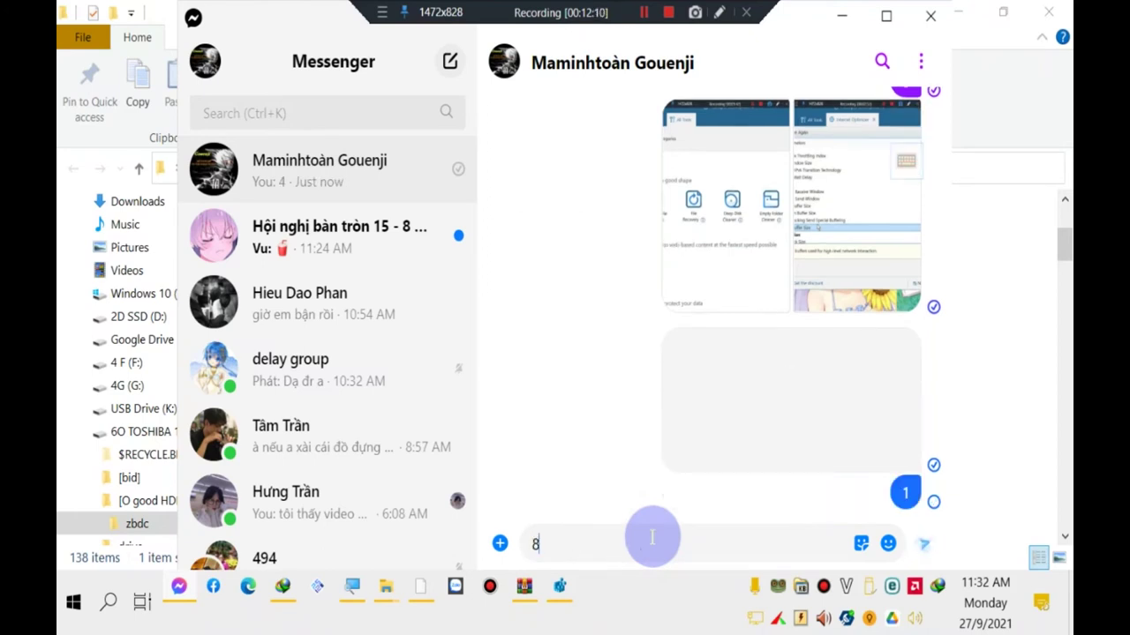
{"action": "key", "text": "Return"}
{"action": "type", "text": "9"}
{"action": "key", "text": "Return"}
{"action": "type", "text": "0"}
{"action": "key", "text": "Return"}
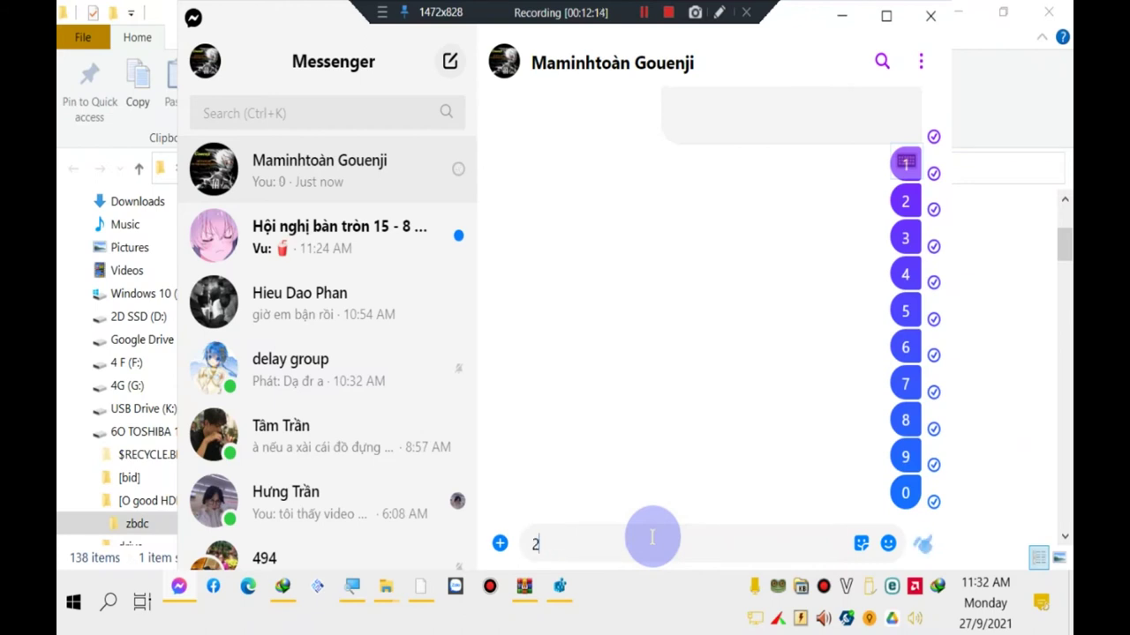
{"action": "type", "text": "1"}
{"action": "key", "text": "Return"}
{"action": "type", "text": "2"}
{"action": "key", "text": "Return"}
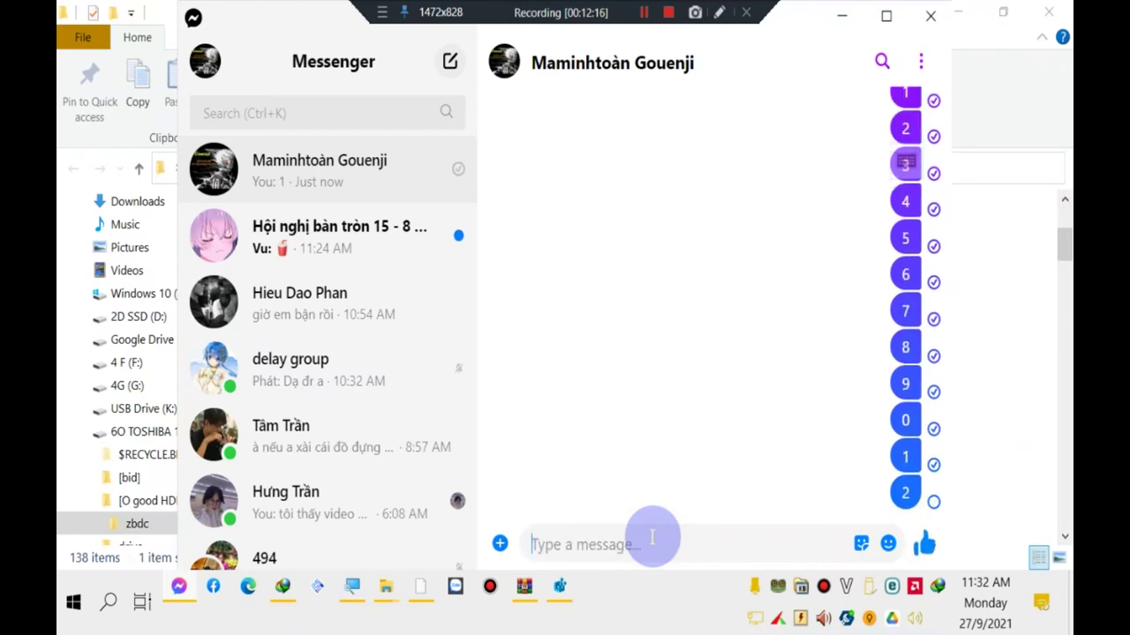
{"action": "type", "text": "4"}
{"action": "key", "text": "Return"}
{"action": "type", "text": "5"}
{"action": "key", "text": "Return"}
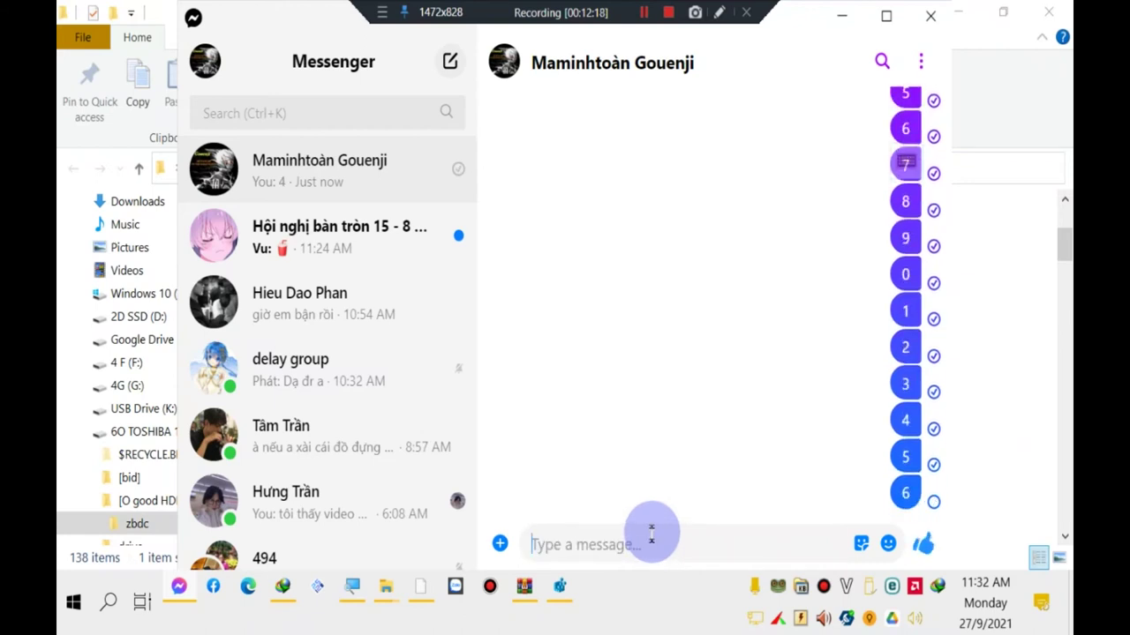
{"action": "type", "text": "6"}
{"action": "key", "text": "Return"}
- Send the four bandicam JPG screenshots from 11:21 to 11:27 AM in the zbdc folder to the Messenger chat
{"action": "mouse_move", "coordinate": [386, 587]}
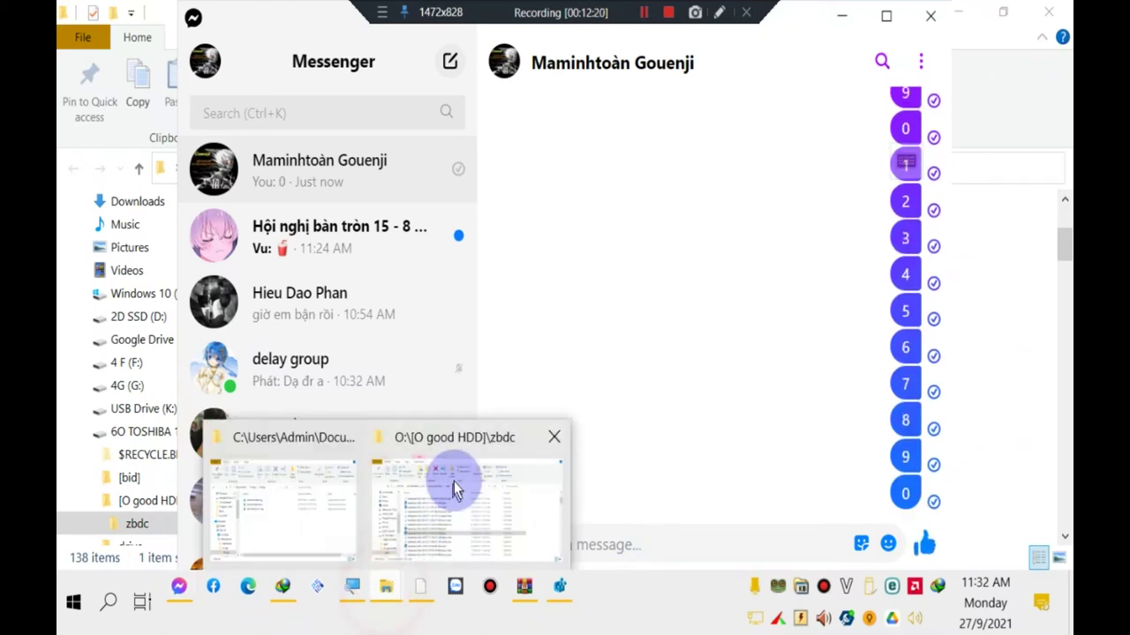
{"action": "left_click", "coordinate": [454, 482]}
{"action": "scroll", "coordinate": [437, 308], "scroll_direction": "up", "scroll_amount": 3}
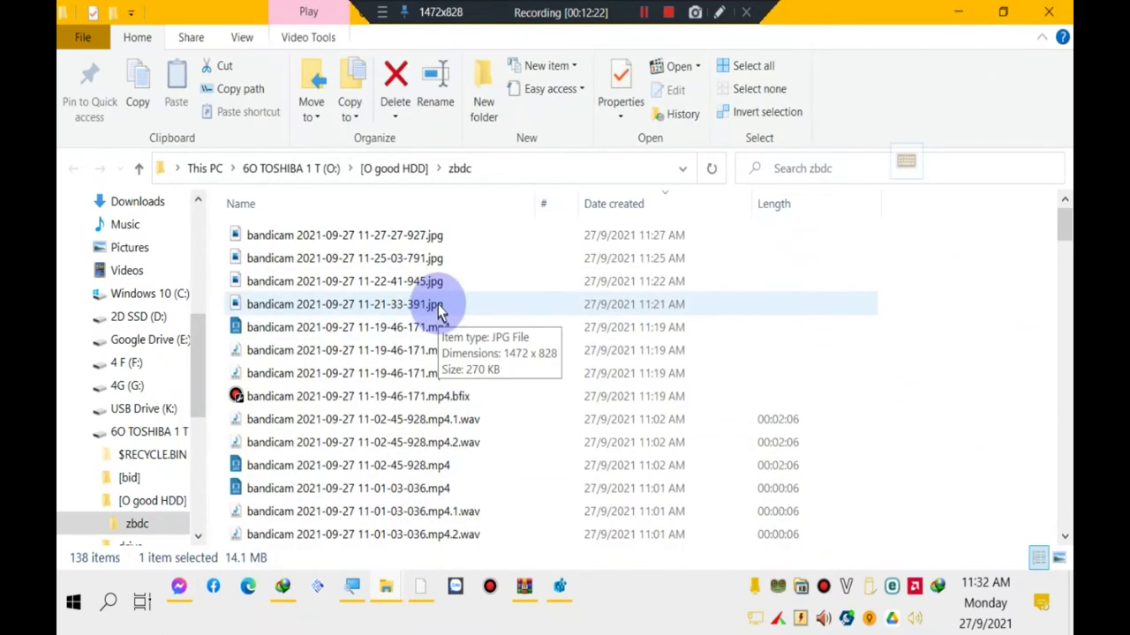
{"action": "left_click", "coordinate": [439, 304]}
{"action": "left_click", "coordinate": [411, 235], "text": "shift"}
{"action": "left_click_drag", "start_coordinate": [412, 235], "coordinate": [692, 540]}
{"action": "key", "text": "alt+Tab"}
{"action": "key", "text": "Return"}
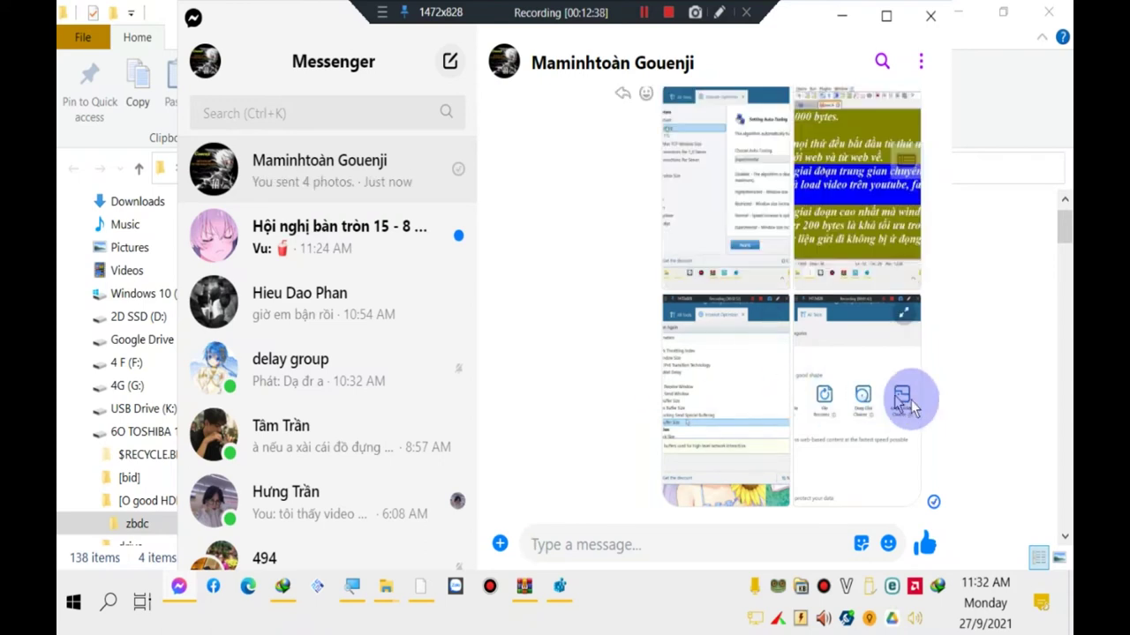
- Return to the zbdc folder and check the sizes of the bandicam recordings
{"action": "key", "text": "alt+Tab"}
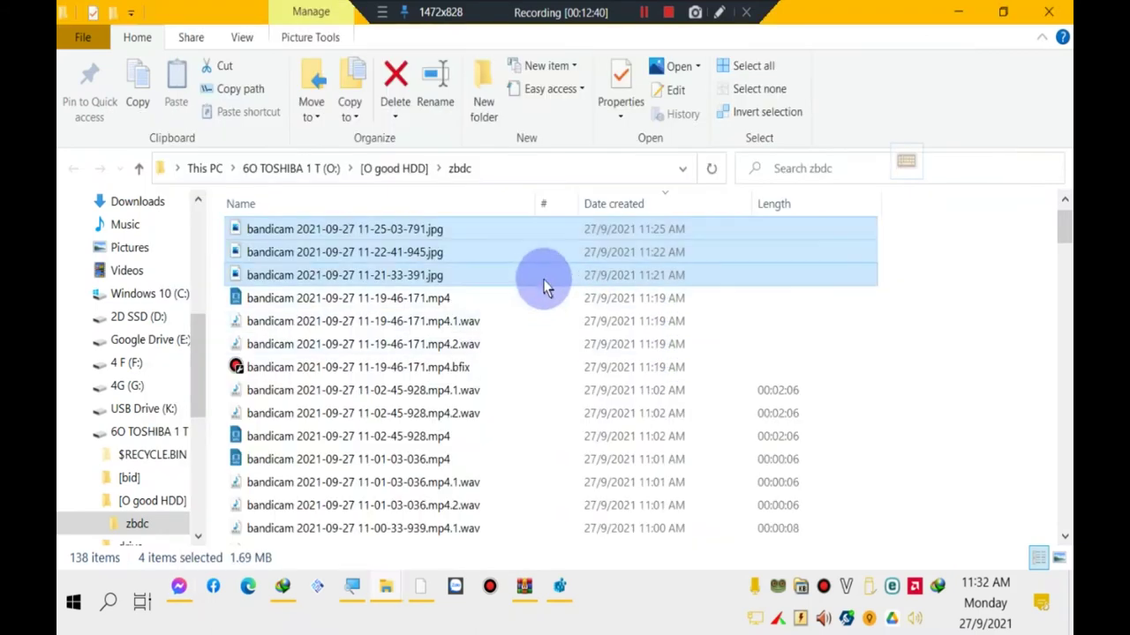
{"action": "key", "text": "alt+Return"}
{"action": "key", "text": "Escape"}
{"action": "left_click", "coordinate": [435, 300]}
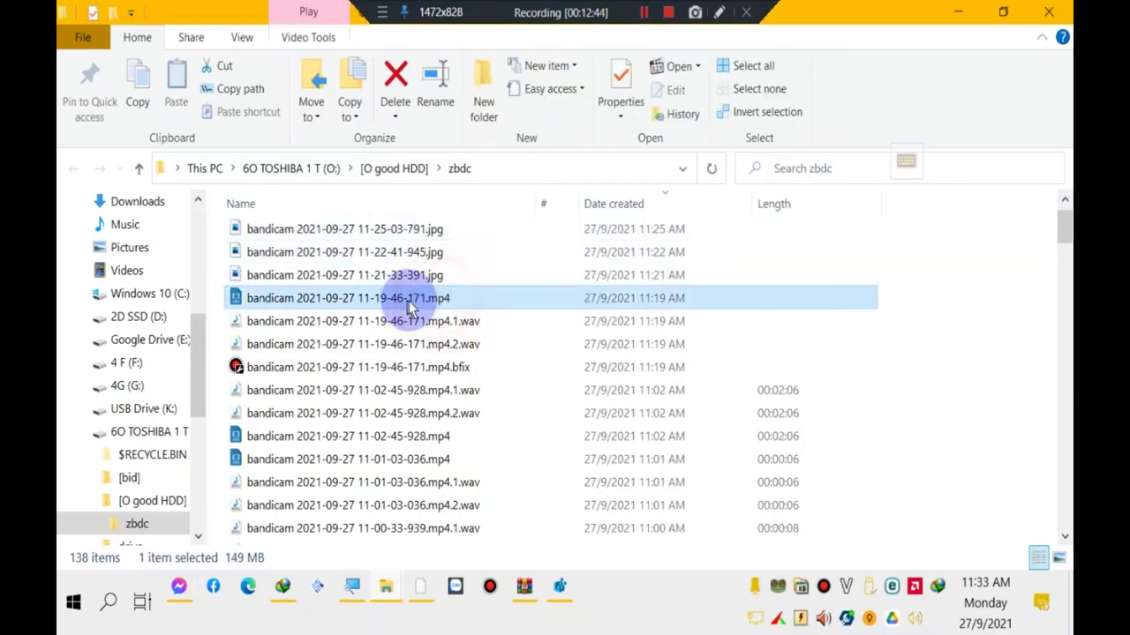
{"action": "scroll", "coordinate": [477, 371], "scroll_direction": "down", "scroll_amount": 2}
{"action": "left_click", "coordinate": [473, 397]}
{"action": "left_click", "coordinate": [459, 377]}
- Add the Size column to the zbdc folder's file list
{"action": "right_click", "coordinate": [480, 172]}
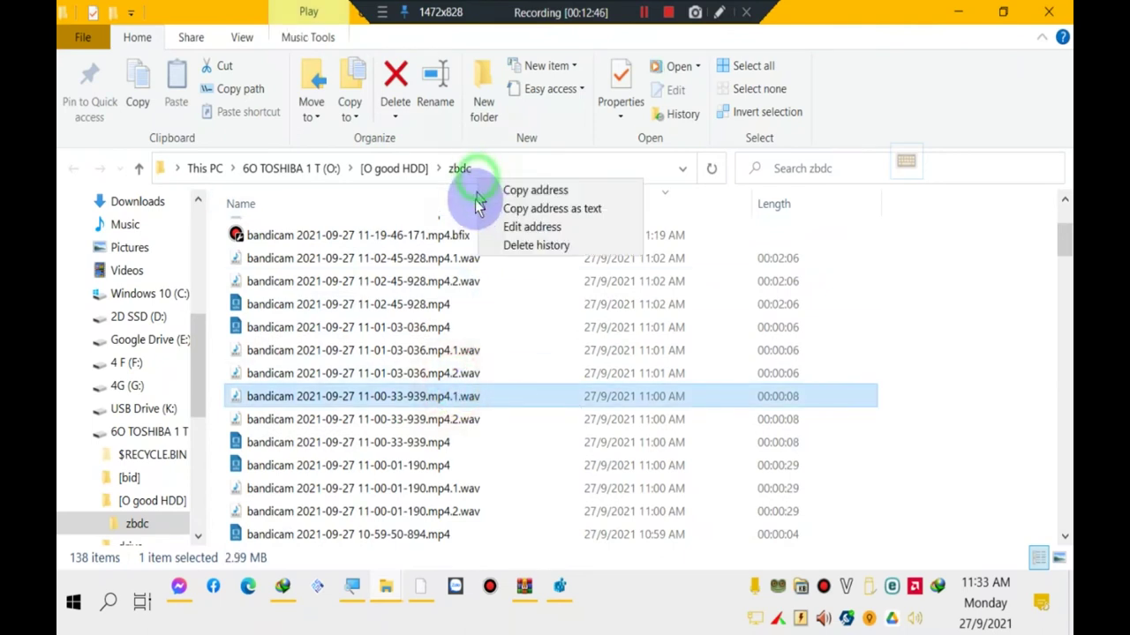
{"action": "right_click", "coordinate": [444, 203]}
{"action": "left_click", "coordinate": [506, 548]}
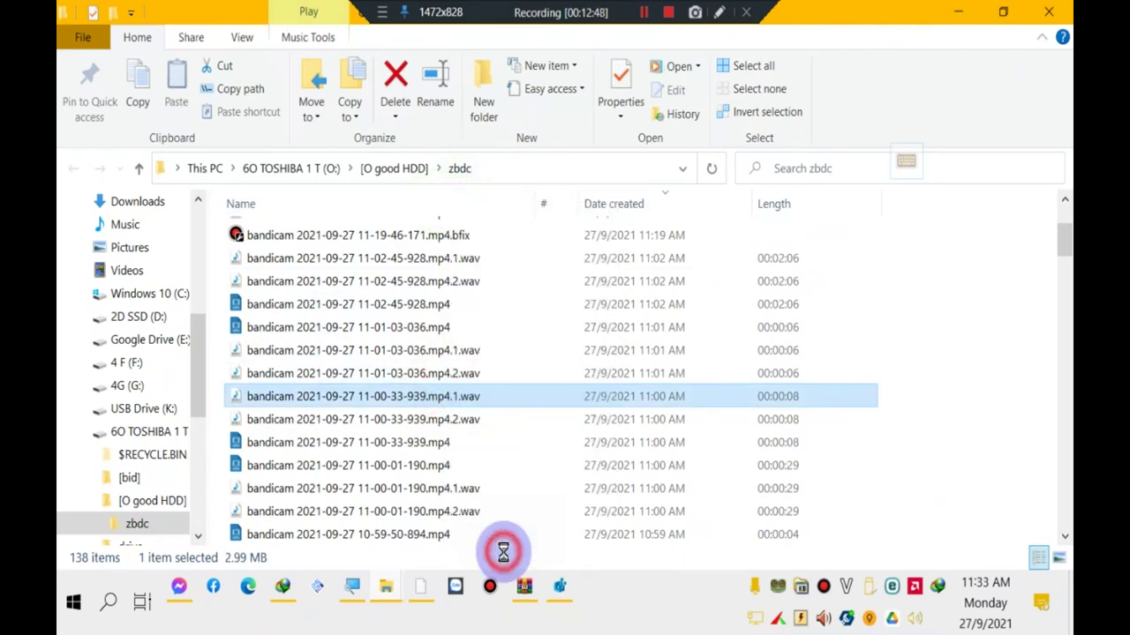
{"action": "left_click", "coordinate": [504, 341]}
{"action": "scroll", "coordinate": [502, 340], "scroll_direction": "down", "scroll_amount": 20}
{"action": "left_click", "coordinate": [501, 339]}
{"action": "left_click", "coordinate": [500, 339]}
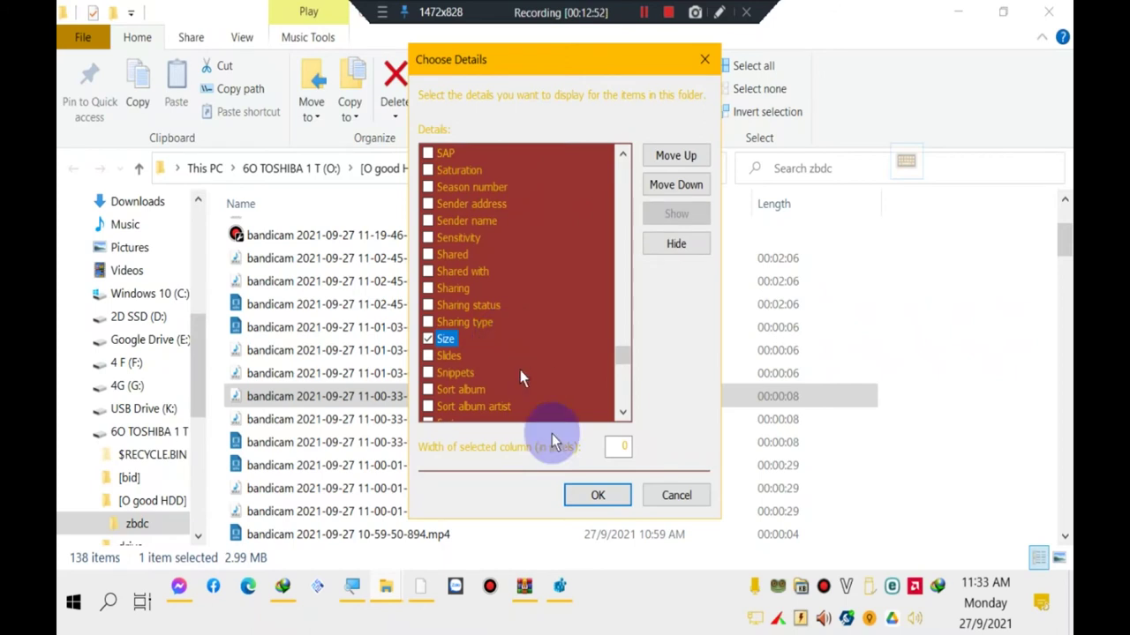
{"action": "left_click", "coordinate": [609, 495]}
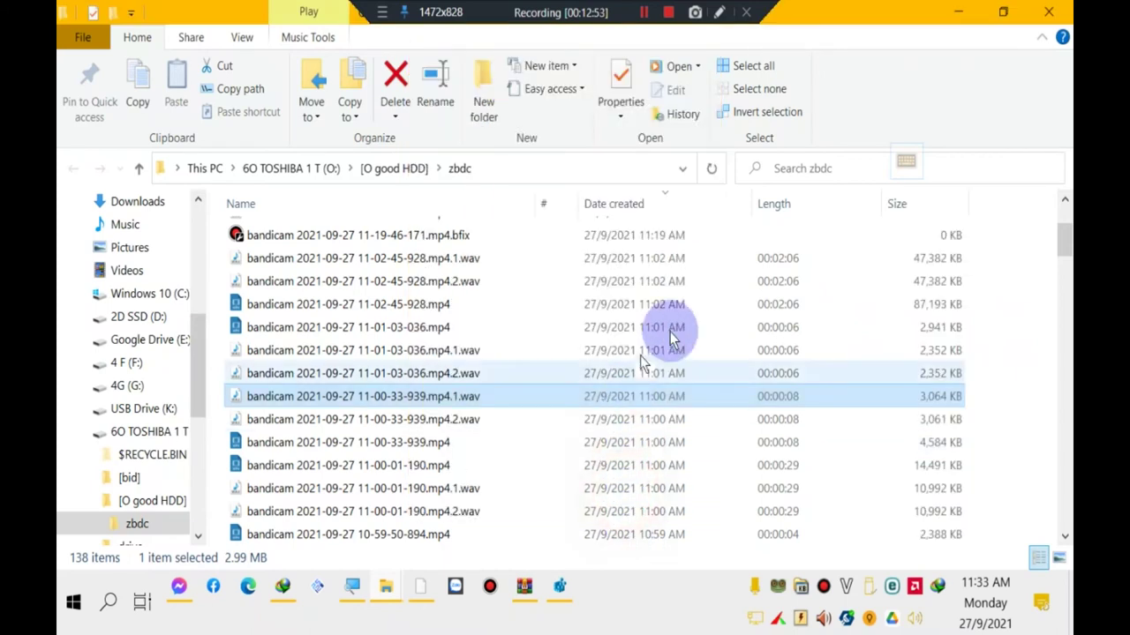
- Compare the sizes and lengths of the MP4 recordings in zbdc to find a suitable test video
{"action": "scroll", "coordinate": [818, 349], "scroll_direction": "up", "scroll_amount": 3}
{"action": "left_click", "coordinate": [818, 347]}
{"action": "scroll", "coordinate": [815, 353], "scroll_direction": "down", "scroll_amount": 3}
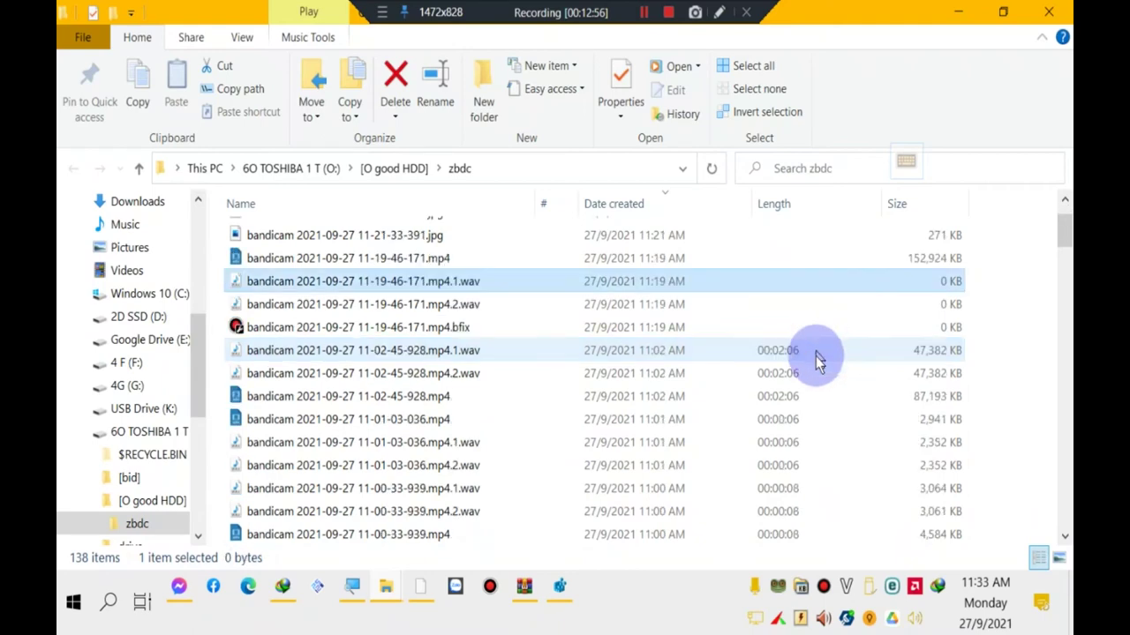
{"action": "left_click", "coordinate": [766, 462]}
{"action": "left_click", "coordinate": [538, 394]}
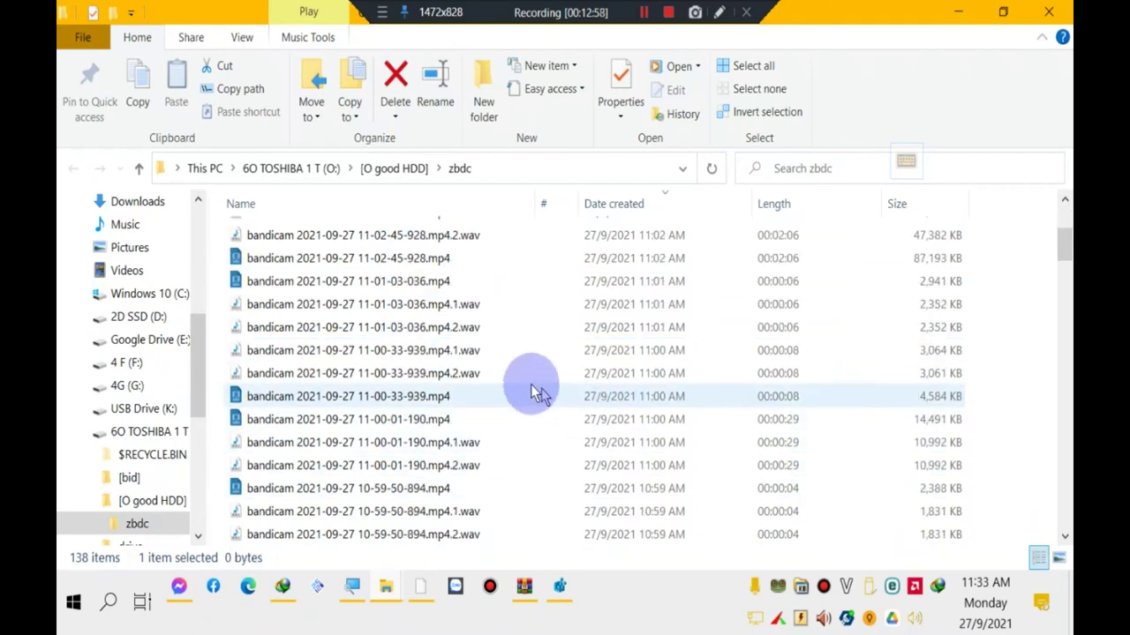
{"action": "key", "text": "alt+Tab"}
{"action": "scroll", "coordinate": [715, 374], "scroll_direction": "up", "scroll_amount": 3}
{"action": "scroll", "coordinate": [768, 377], "scroll_direction": "down", "scroll_amount": 3}
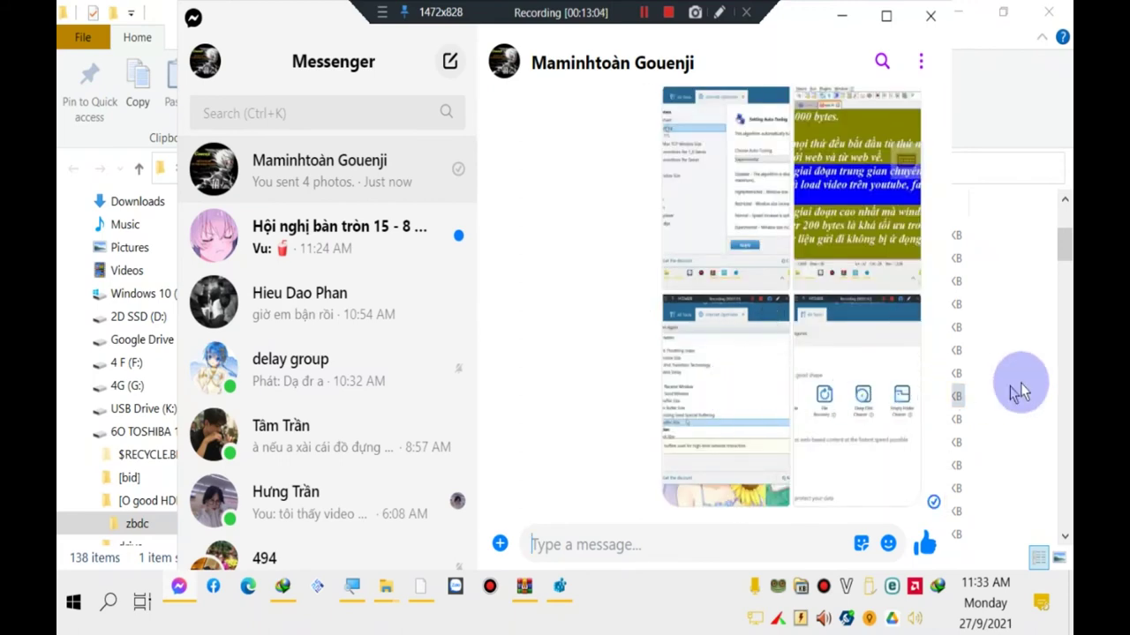
{"action": "key", "text": "alt+Tab"}
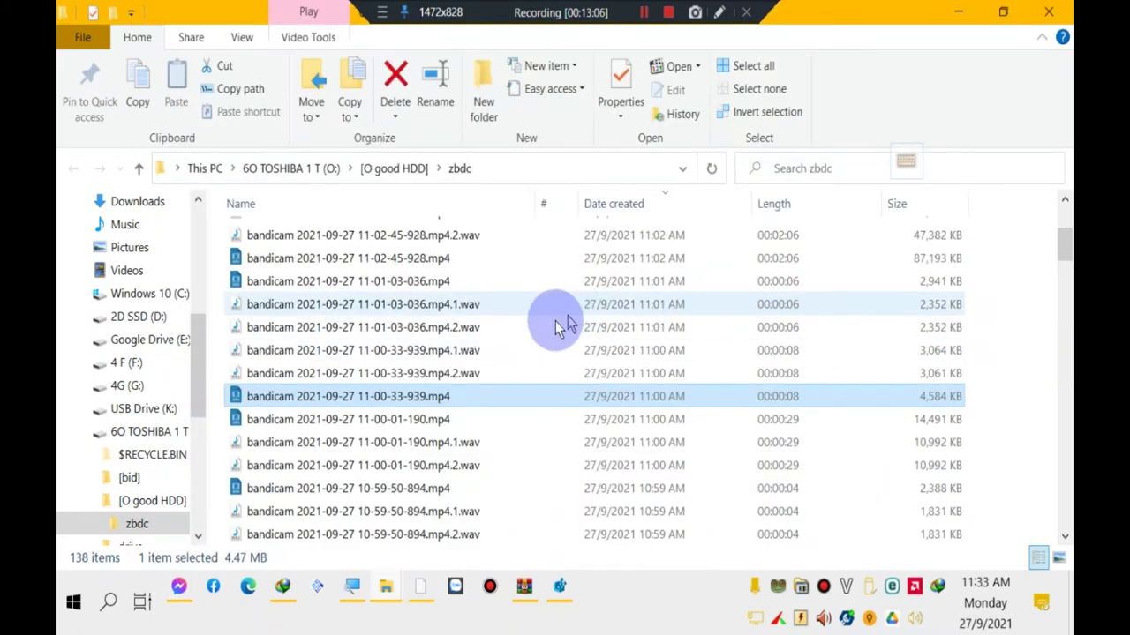
{"action": "left_click", "coordinate": [441, 420]}
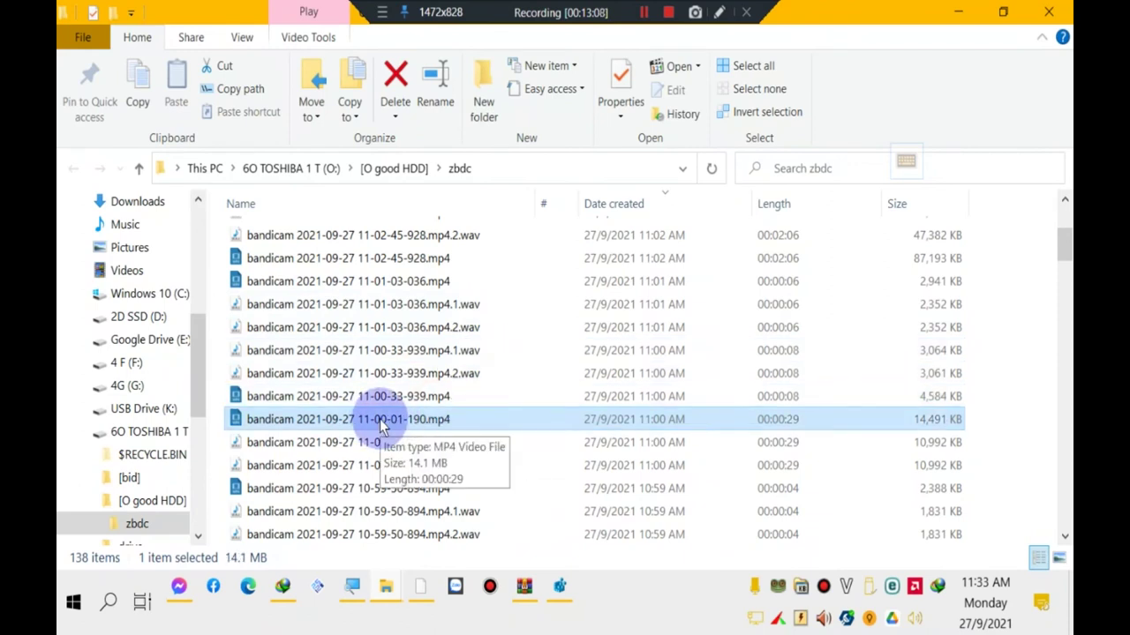
{"action": "scroll", "coordinate": [381, 427], "scroll_direction": "down", "scroll_amount": 1}
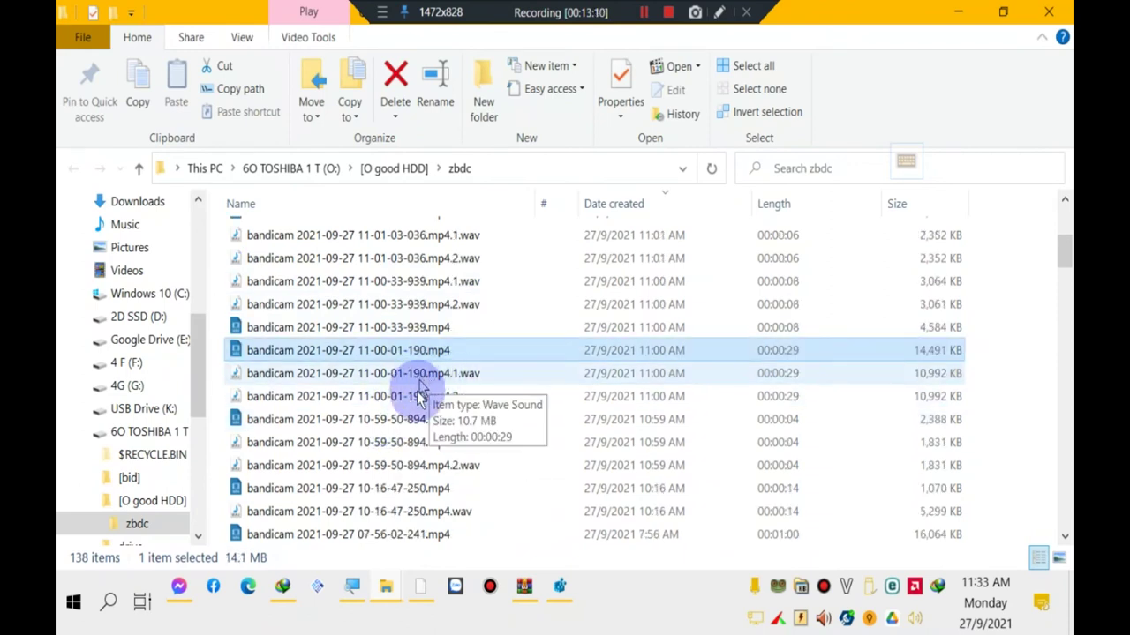
{"action": "left_click_drag", "start_coordinate": [411, 364], "coordinate": [446, 398]}
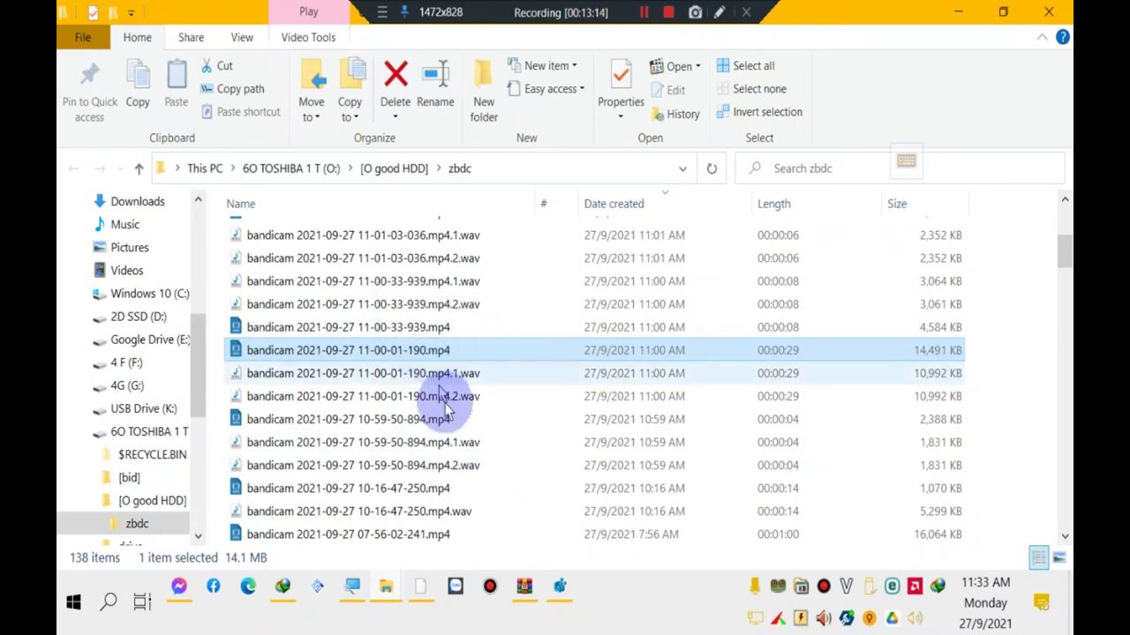
{"action": "scroll", "coordinate": [413, 485], "scroll_direction": "down", "scroll_amount": 1}
{"action": "left_click", "coordinate": [364, 466]}
{"action": "left_click_drag", "start_coordinate": [364, 466], "coordinate": [618, 528]}
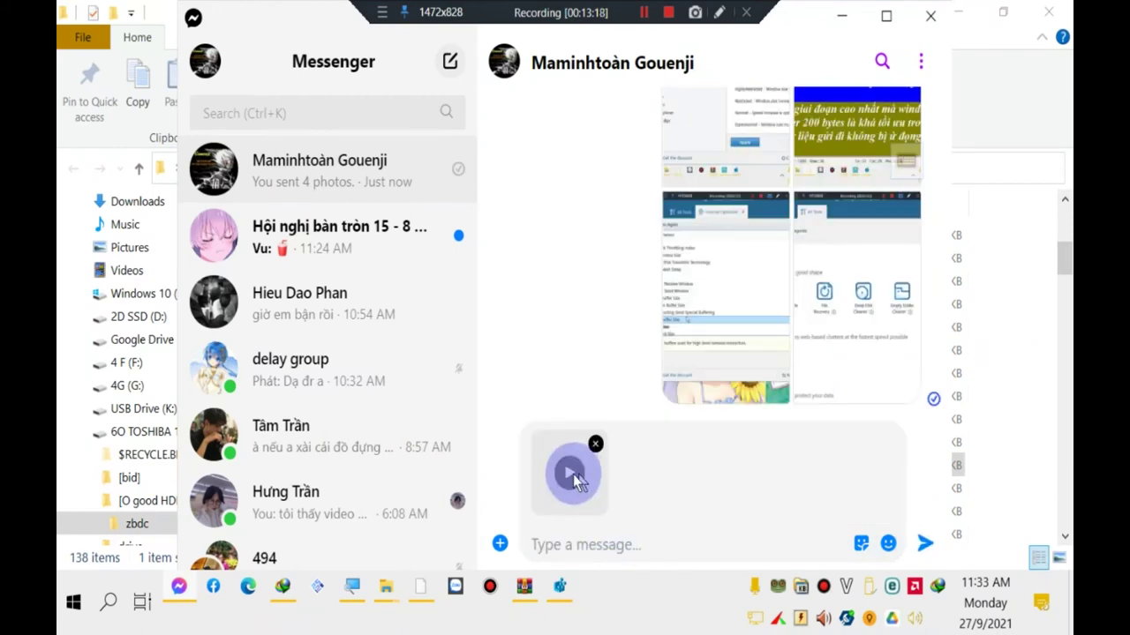
{"action": "key", "text": "Return"}
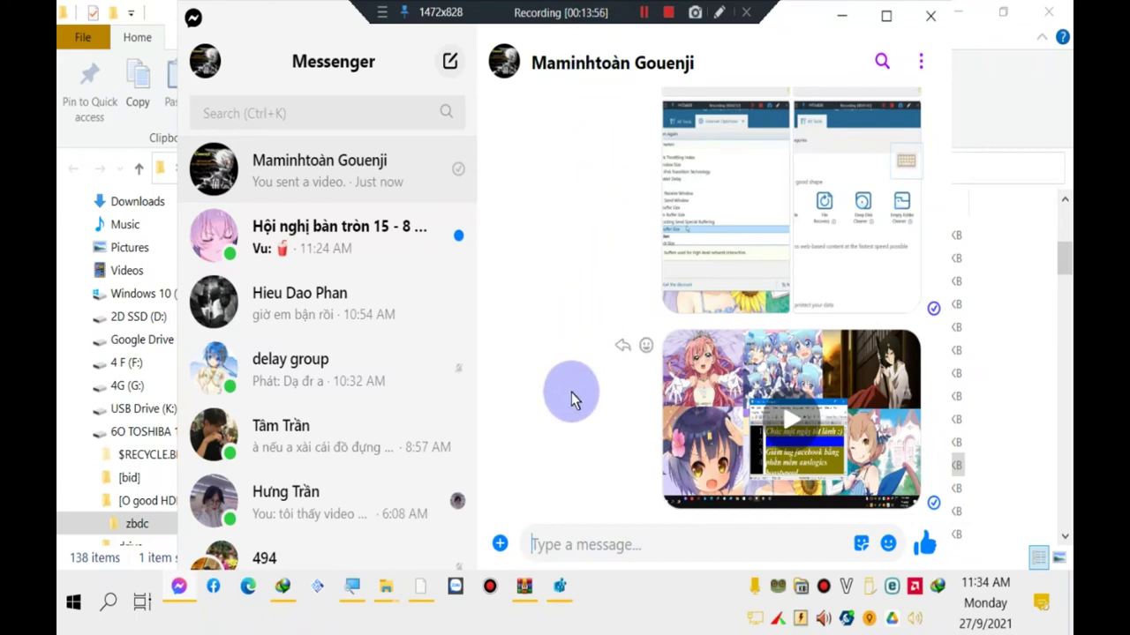
- Below the sent video, send another run of single-digit messages: 1 through 9, 0, and 1 through 6
{"action": "left_click", "coordinate": [560, 584]}
{"action": "left_click", "coordinate": [556, 584]}
{"action": "type", "text": "1"}
{"action": "key", "text": "Return"}
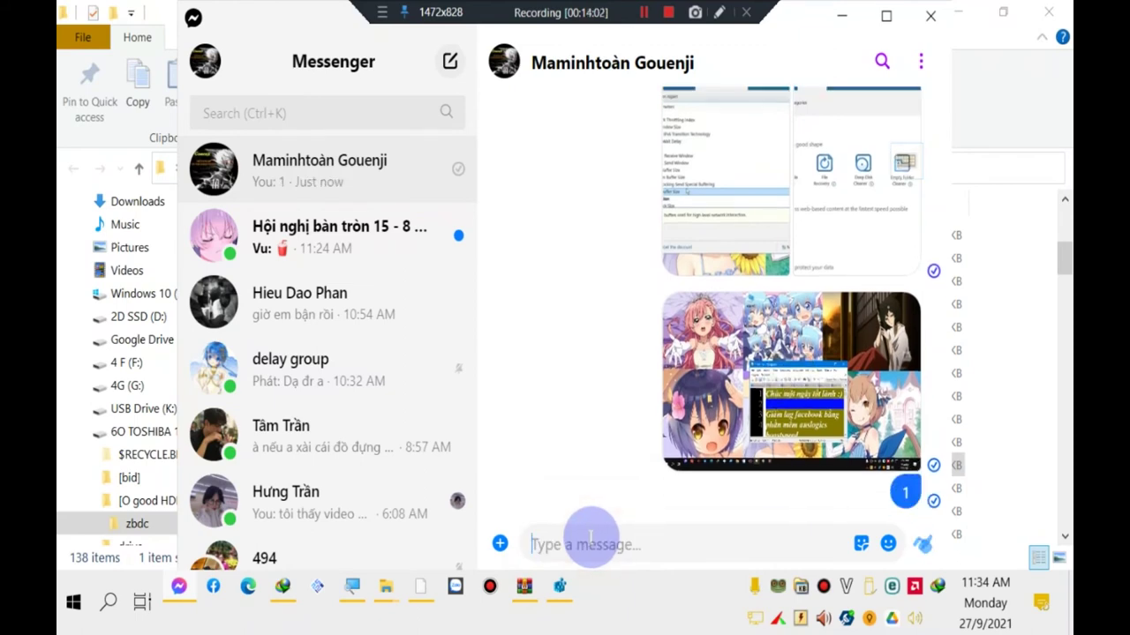
{"action": "type", "text": "7"}
{"action": "key", "text": "Return"}
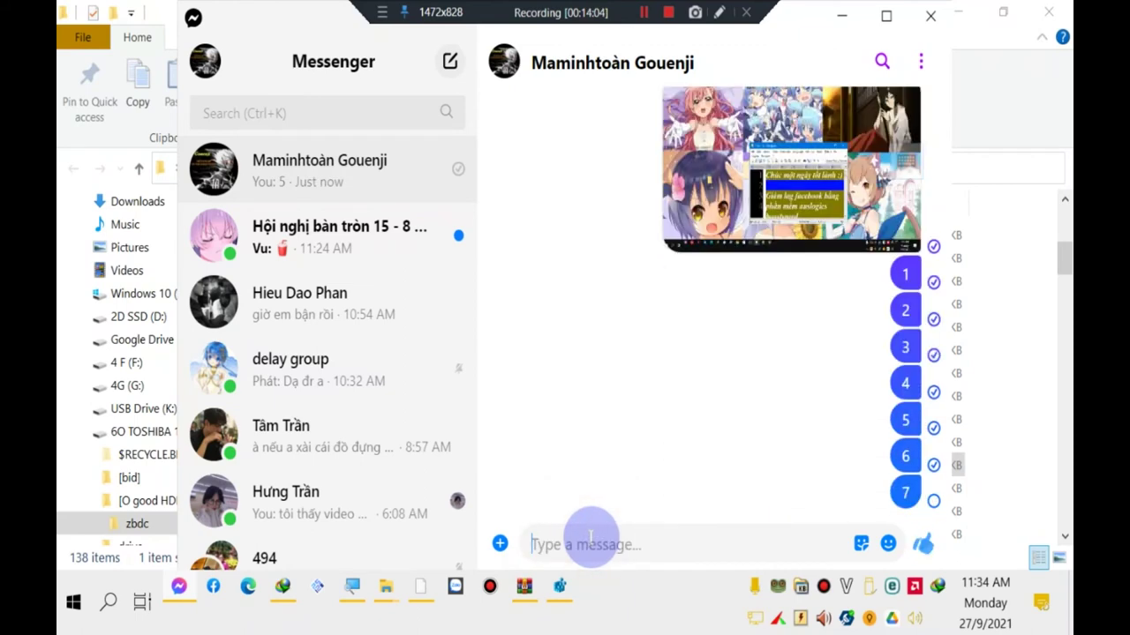
{"action": "type", "text": "9"}
{"action": "key", "text": "Return"}
{"action": "type", "text": "0"}
{"action": "key", "text": "Return"}
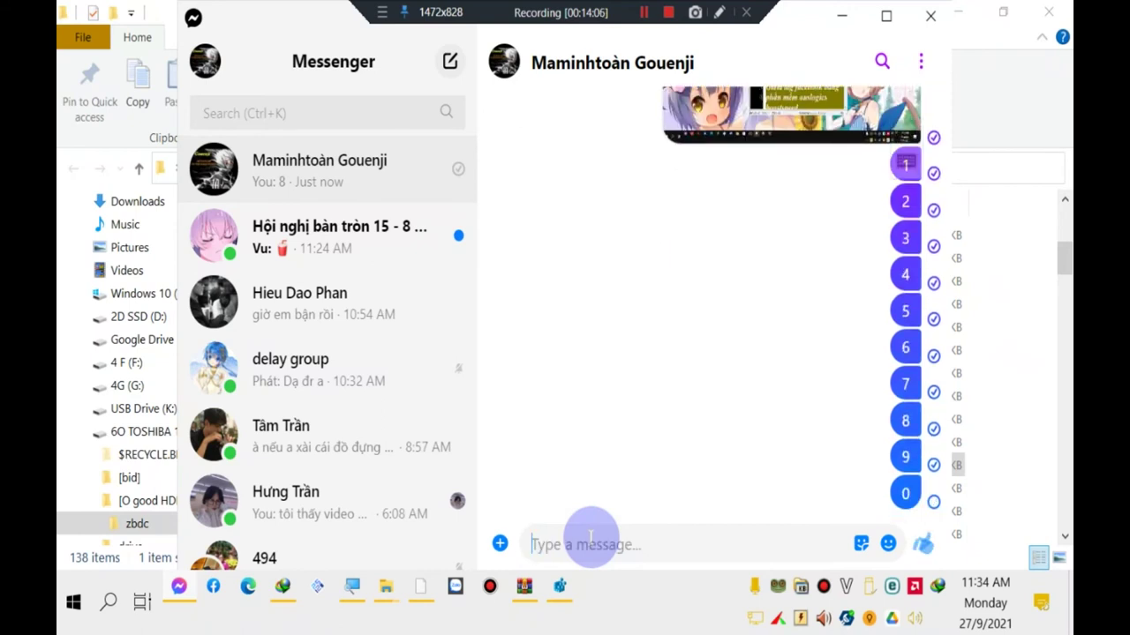
{"action": "type", "text": "1"}
{"action": "key", "text": "Return"}
{"action": "type", "text": "2"}
{"action": "key", "text": "Return"}
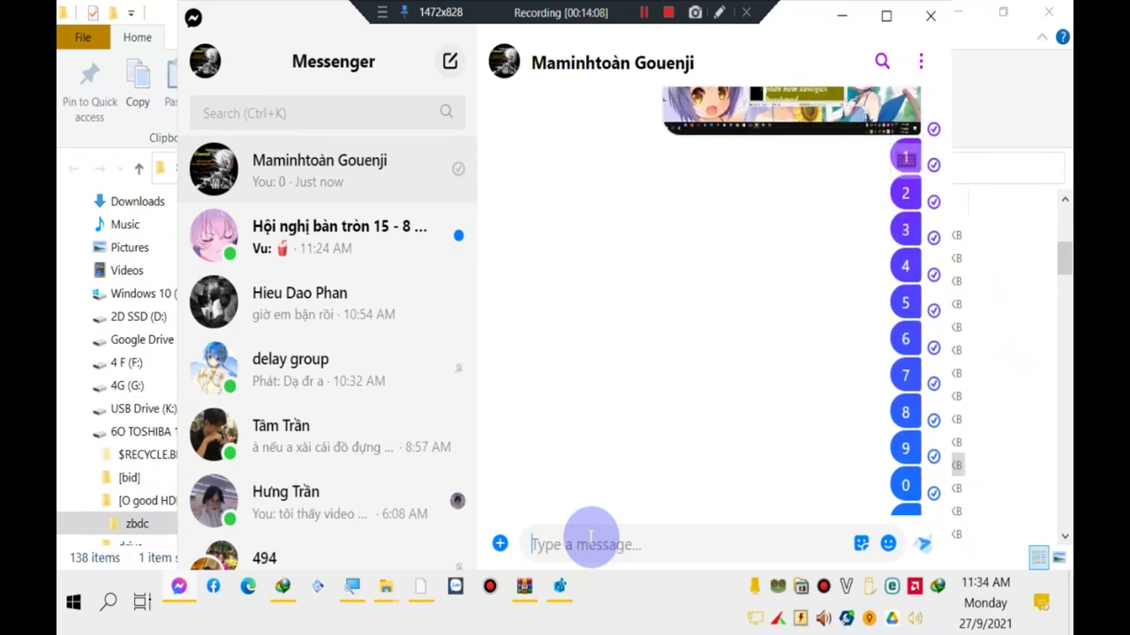
{"action": "type", "text": "3"}
{"action": "key", "text": "Return"}
{"action": "type", "text": "4"}
{"action": "key", "text": "Return"}
{"action": "type", "text": "5"}
{"action": "key", "text": "Return"}
{"action": "type", "text": "6"}
{"action": "key", "text": "Return"}
- Open Microsoft Store and search it for facebook
{"action": "key", "text": "super"}
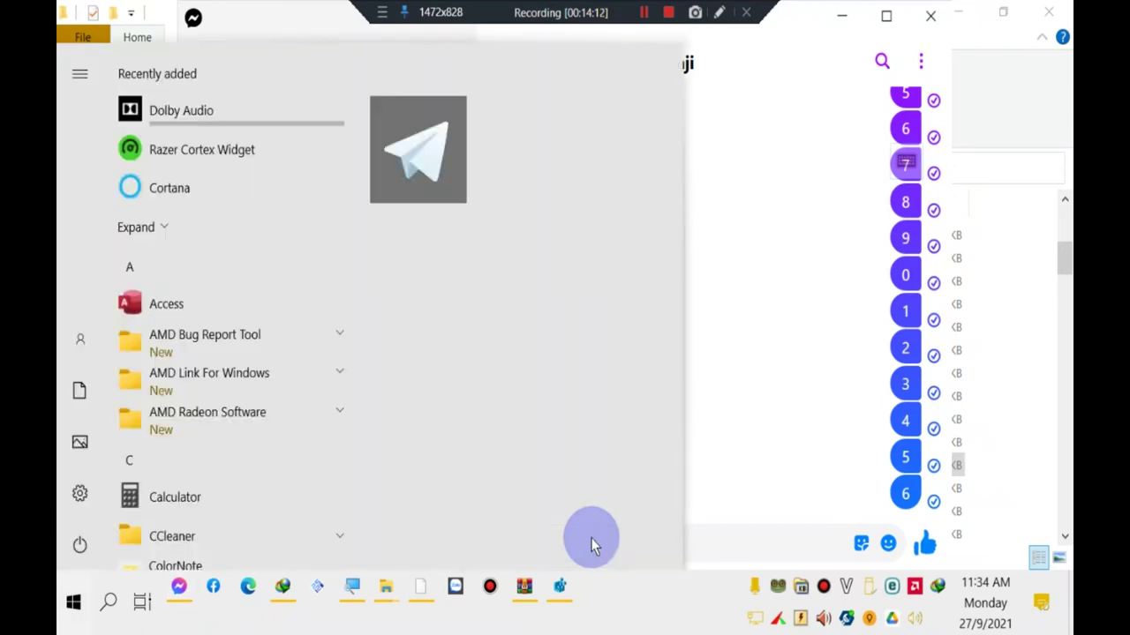
{"action": "type", "text": "store"}
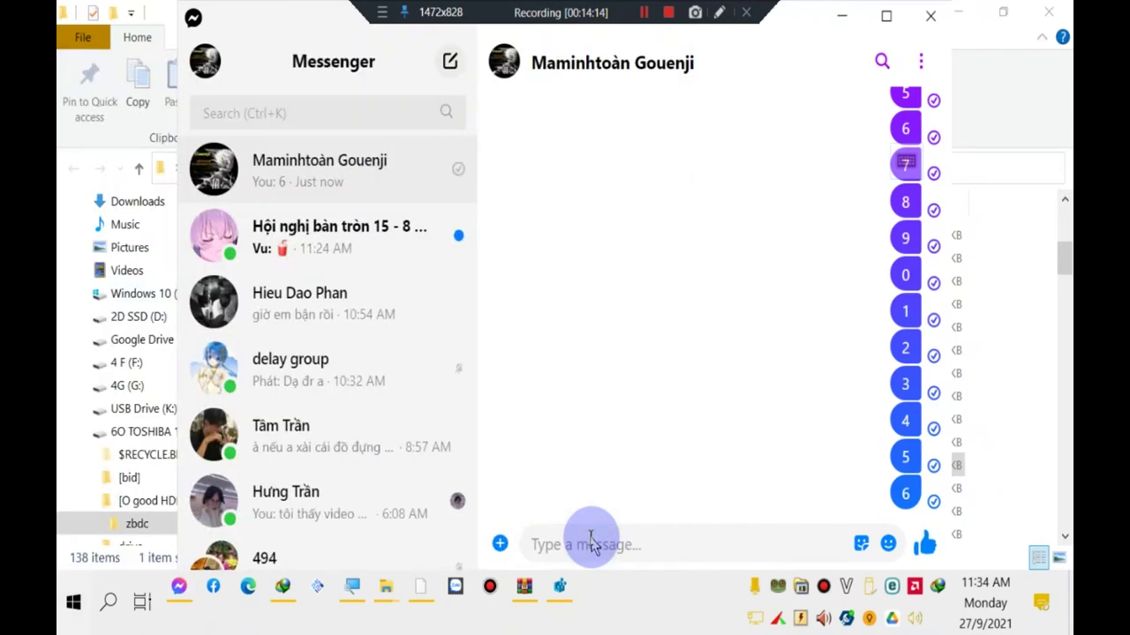
{"action": "key", "text": "Return"}
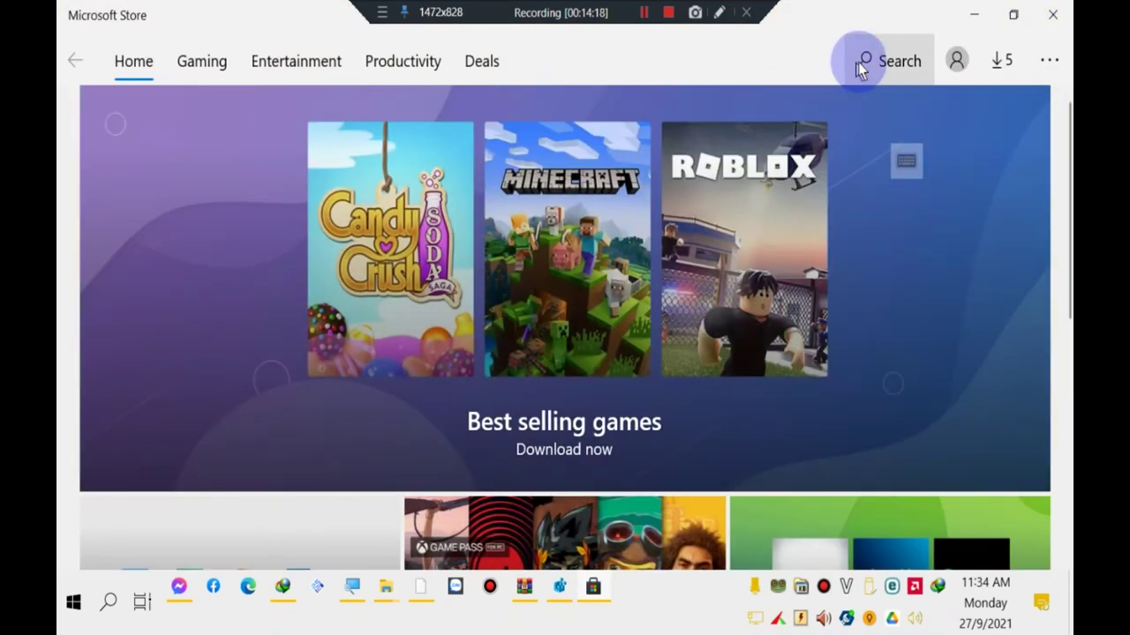
{"action": "left_click", "coordinate": [852, 61]}
{"action": "type", "text": "facebook"}
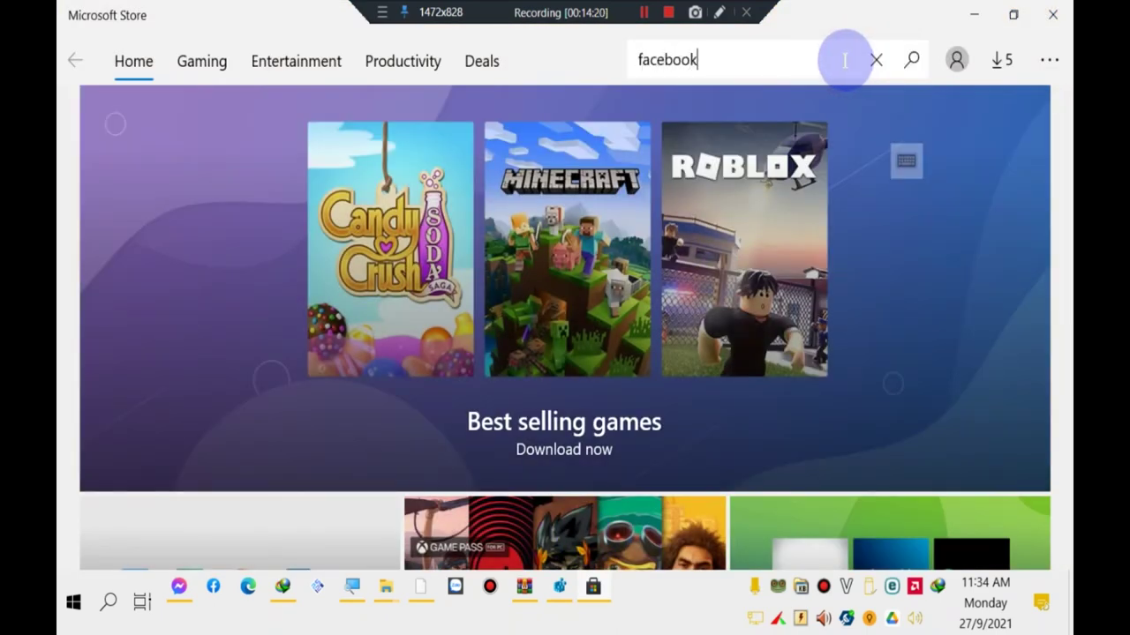
{"action": "key", "text": "Return"}
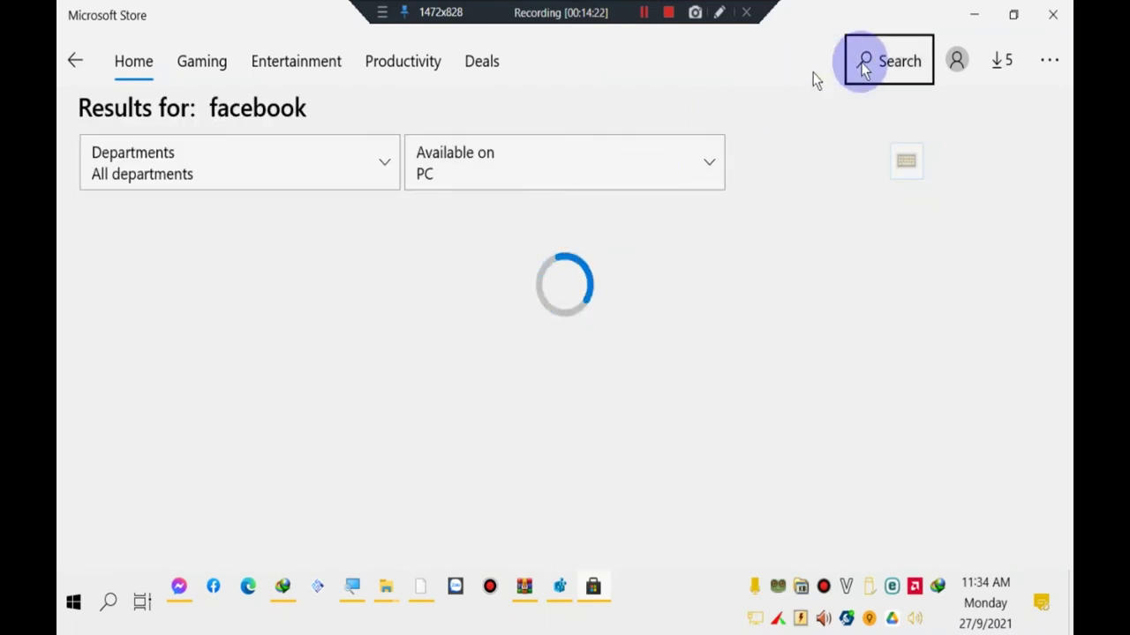